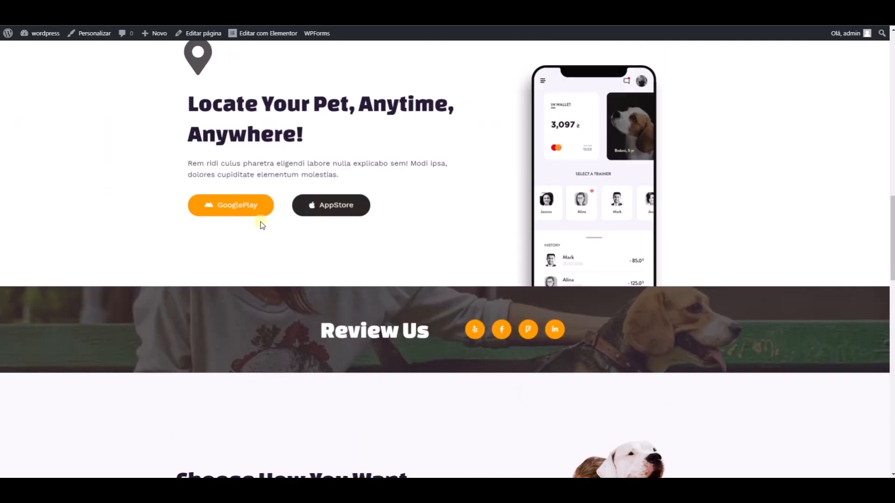
{"action": "scroll", "coordinate": [263, 225], "scroll_direction": "up", "scroll_amount": 12}
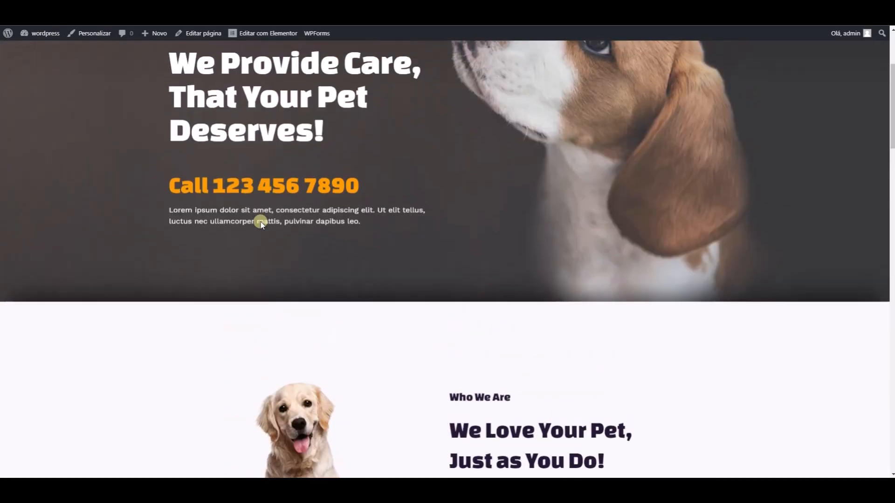
{"action": "scroll", "coordinate": [262, 225], "scroll_direction": "down", "scroll_amount": 7}
{"action": "scroll", "coordinate": [262, 225], "scroll_direction": "down", "scroll_amount": 15}
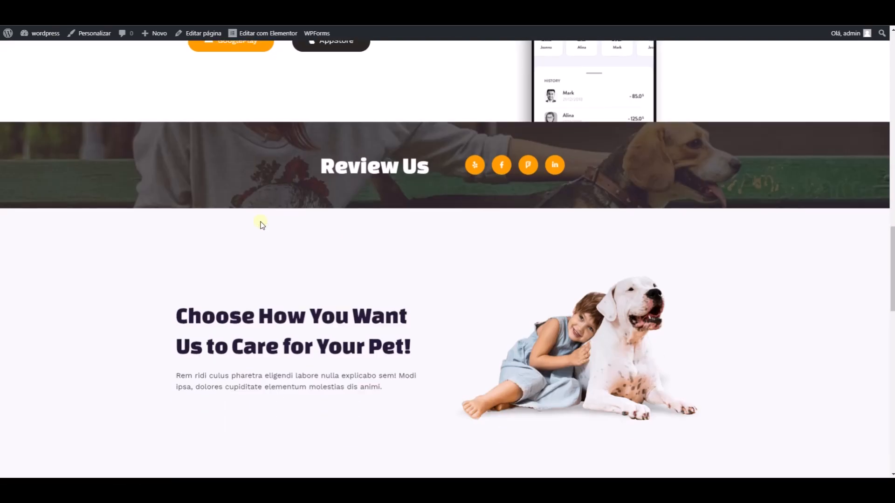
{"action": "scroll", "coordinate": [263, 225], "scroll_direction": "down", "scroll_amount": 18}
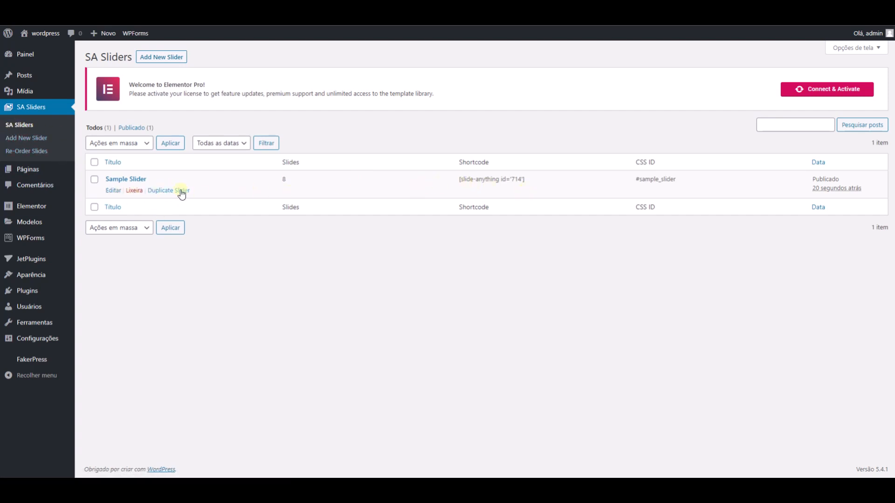
- Open the Sample Slider for editing and review its slider settings, slide list and style options
{"action": "left_click", "coordinate": [114, 191]}
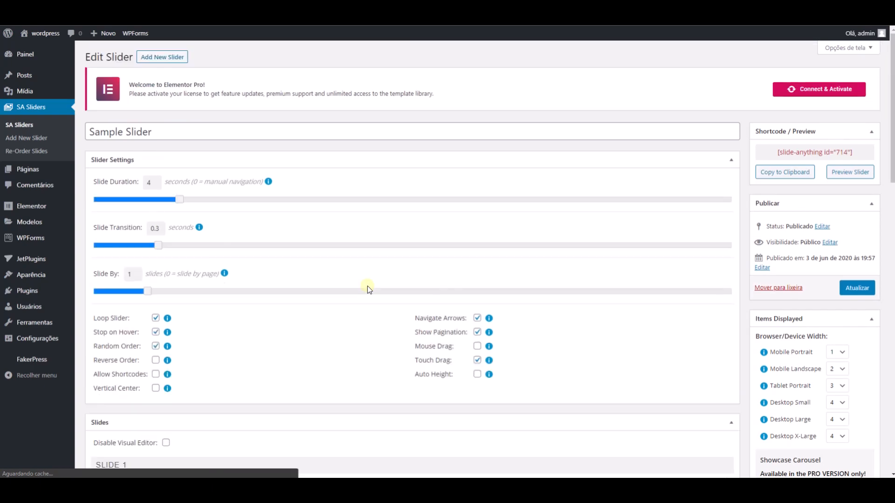
{"action": "scroll", "coordinate": [367, 286], "scroll_direction": "down", "scroll_amount": 8}
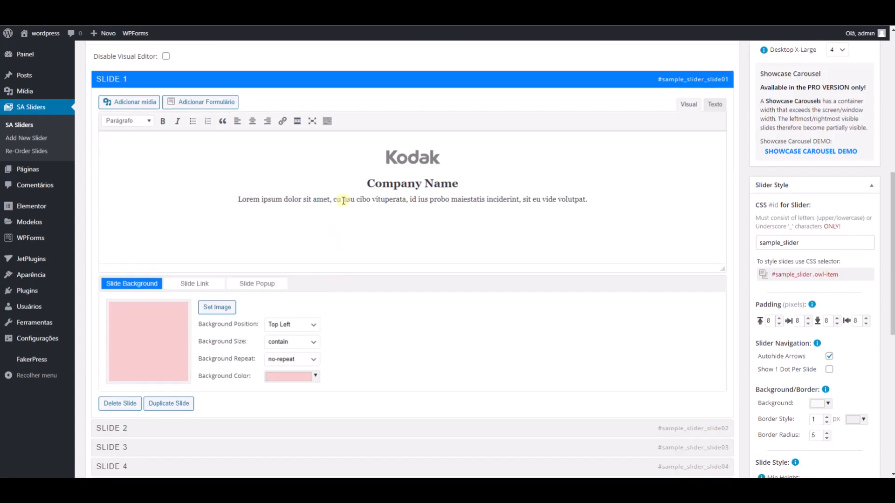
{"action": "scroll", "coordinate": [344, 200], "scroll_direction": "up", "scroll_amount": 2}
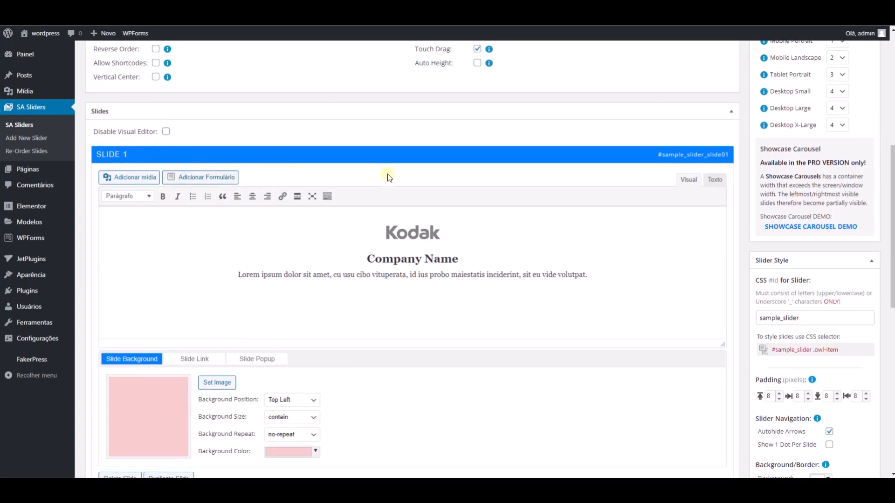
{"action": "scroll", "coordinate": [305, 209], "scroll_direction": "down", "scroll_amount": 7}
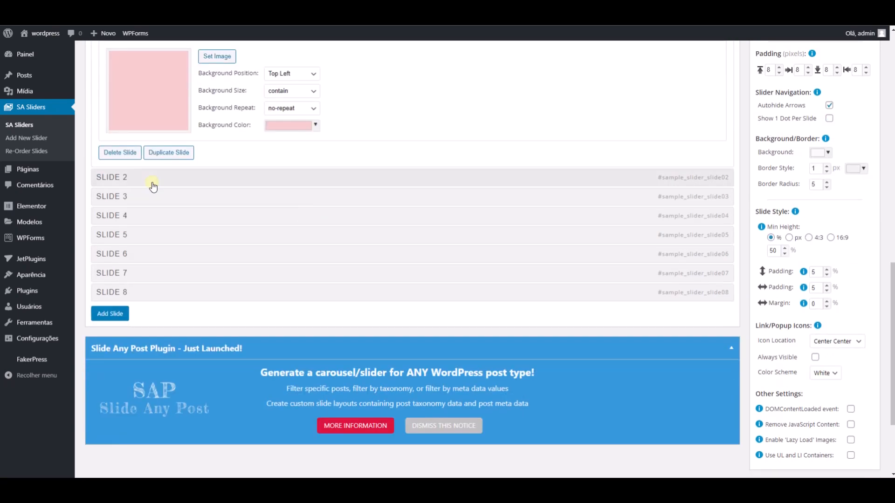
{"action": "scroll", "coordinate": [185, 167], "scroll_direction": "up", "scroll_amount": 7}
{"action": "scroll", "coordinate": [182, 163], "scroll_direction": "up", "scroll_amount": 5}
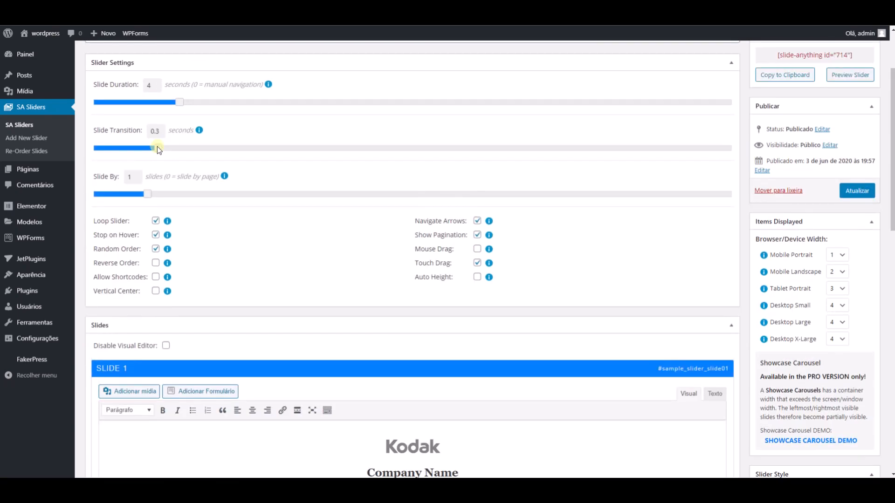
{"action": "left_click", "coordinate": [155, 237]}
{"action": "scroll", "coordinate": [333, 270], "scroll_direction": "down", "scroll_amount": 5}
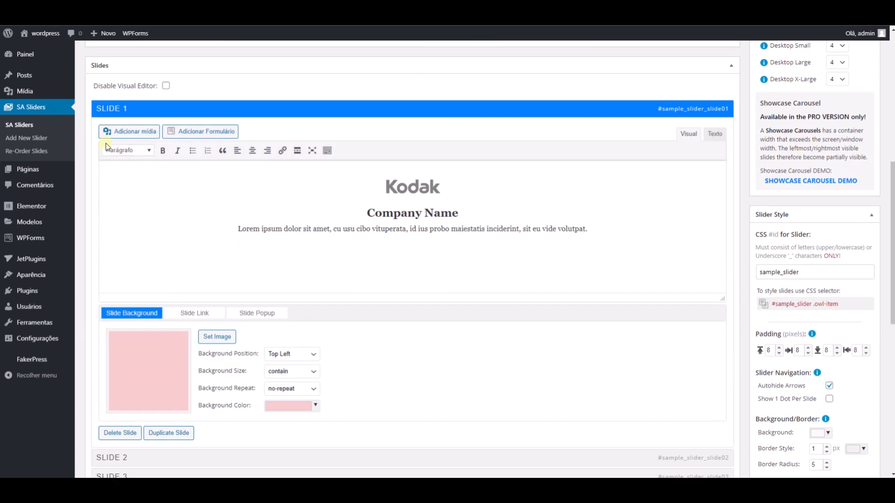
{"action": "scroll", "coordinate": [192, 240], "scroll_direction": "down", "scroll_amount": 8}
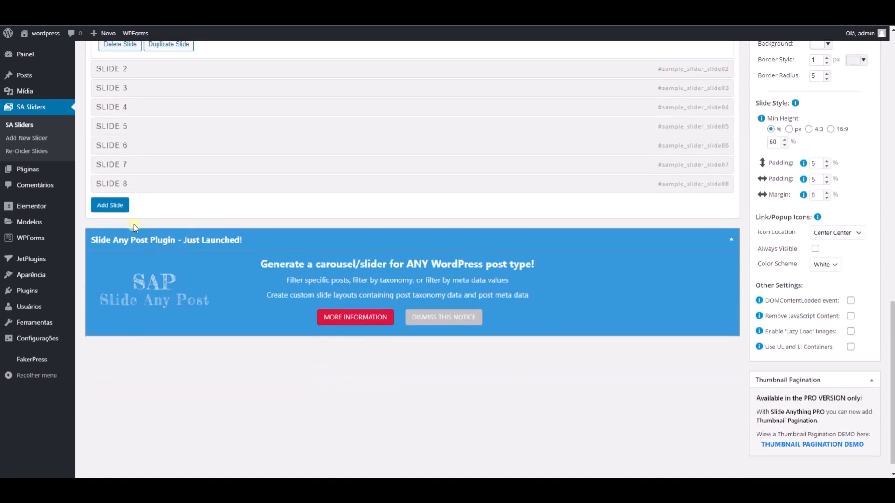
{"action": "scroll", "coordinate": [185, 210], "scroll_direction": "up", "scroll_amount": 4}
{"action": "scroll", "coordinate": [186, 210], "scroll_direction": "up", "scroll_amount": 5}
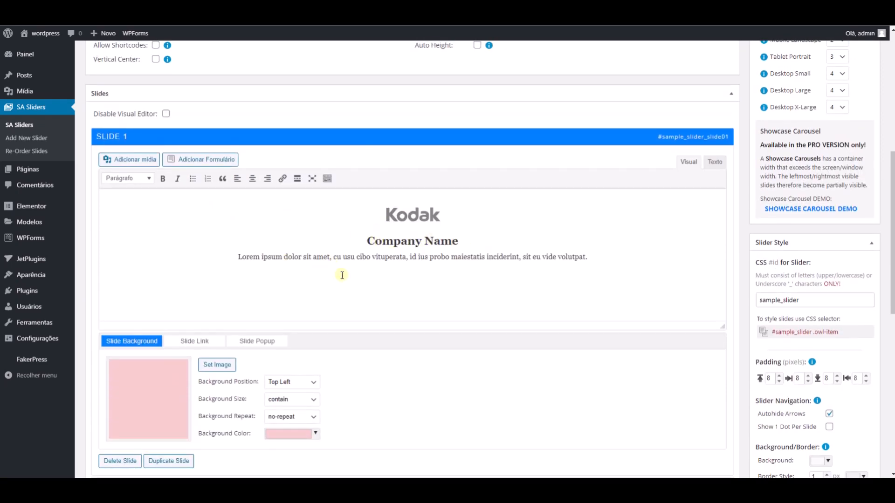
- Set the background image of slide 1 to the misty rocky cliff photo from the media library
{"action": "scroll", "coordinate": [319, 272], "scroll_direction": "down", "scroll_amount": 2}
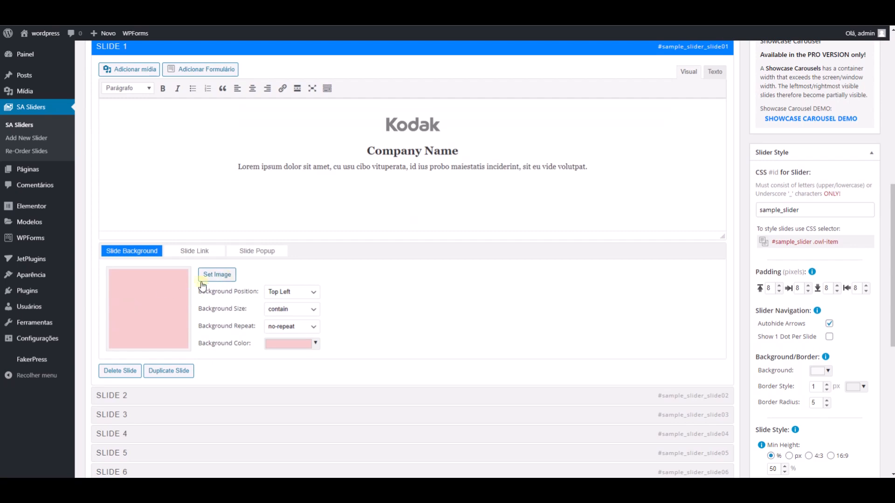
{"action": "left_click", "coordinate": [216, 275]}
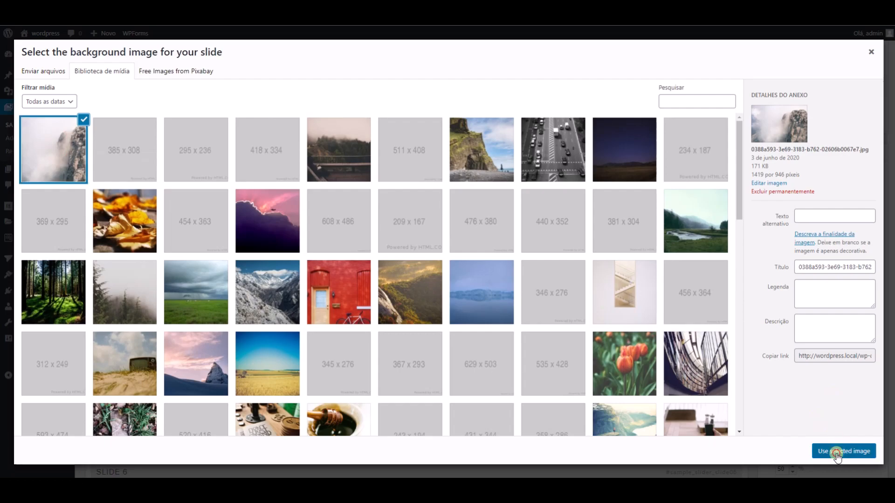
{"action": "left_click", "coordinate": [837, 453]}
- Expand slide 2 and set its background image to the pink sky with purple clouds from the media library
{"action": "scroll", "coordinate": [229, 336], "scroll_direction": "down", "scroll_amount": 3}
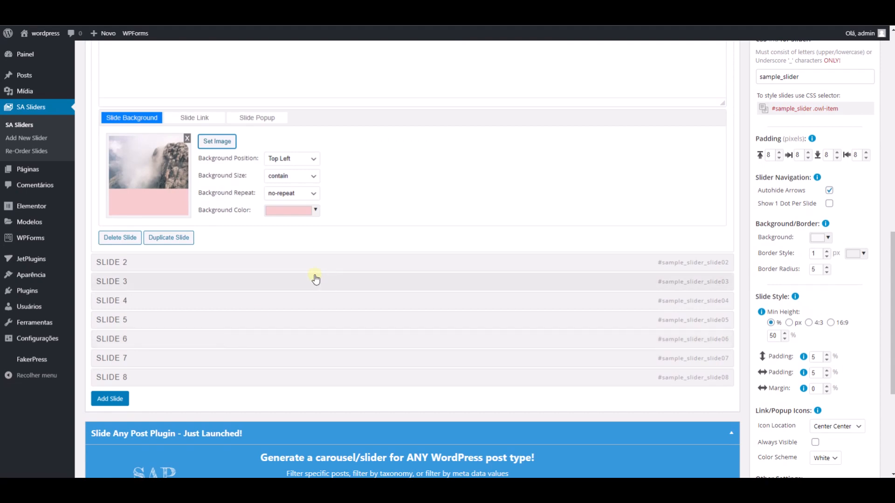
{"action": "scroll", "coordinate": [351, 224], "scroll_direction": "up", "scroll_amount": 2}
{"action": "scroll", "coordinate": [350, 224], "scroll_direction": "down", "scroll_amount": 1}
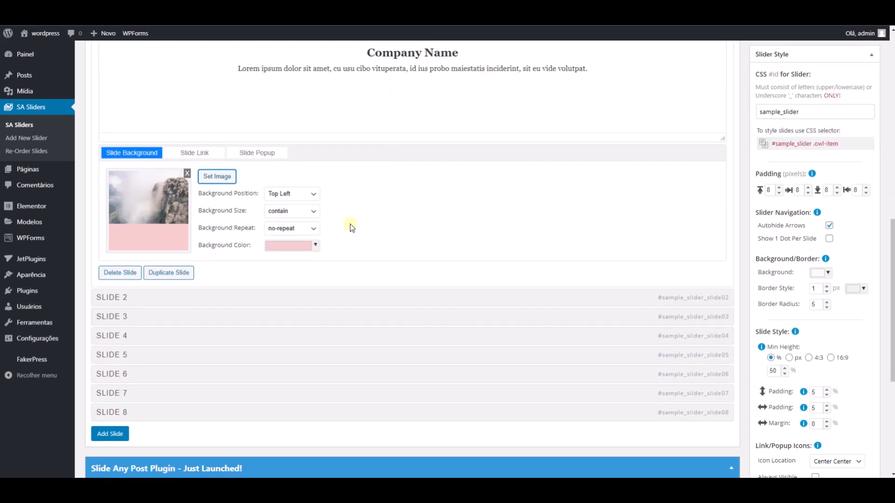
{"action": "left_click", "coordinate": [184, 298]}
{"action": "left_click", "coordinate": [212, 182]}
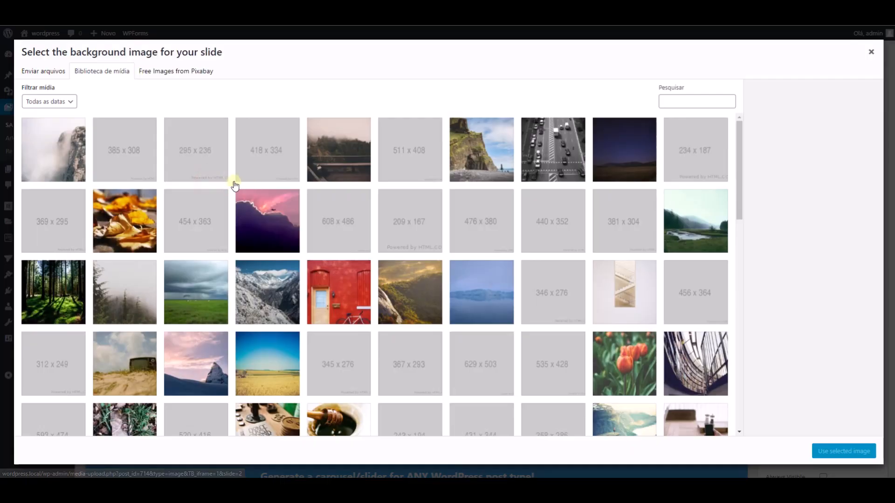
{"action": "left_click", "coordinate": [263, 221]}
{"action": "left_click", "coordinate": [844, 452]}
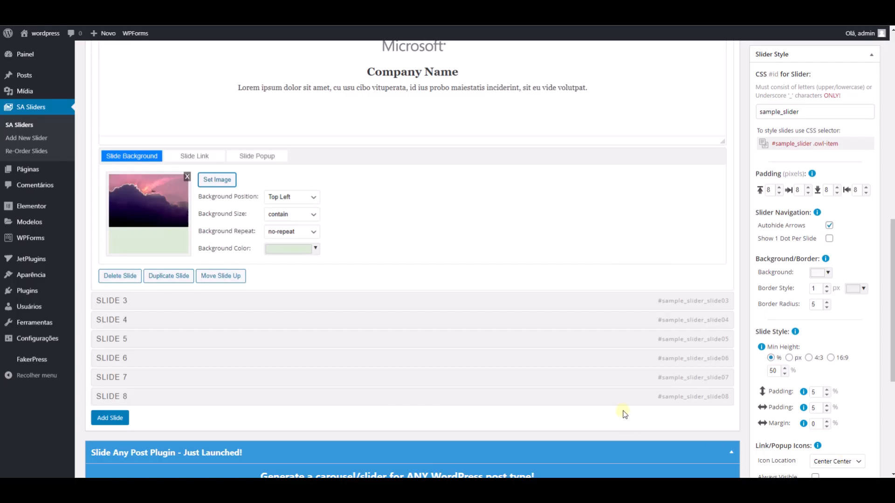
- Expand slide 3 and set its background image to the red wall with door and bicycle photo
{"action": "left_click", "coordinate": [210, 276]}
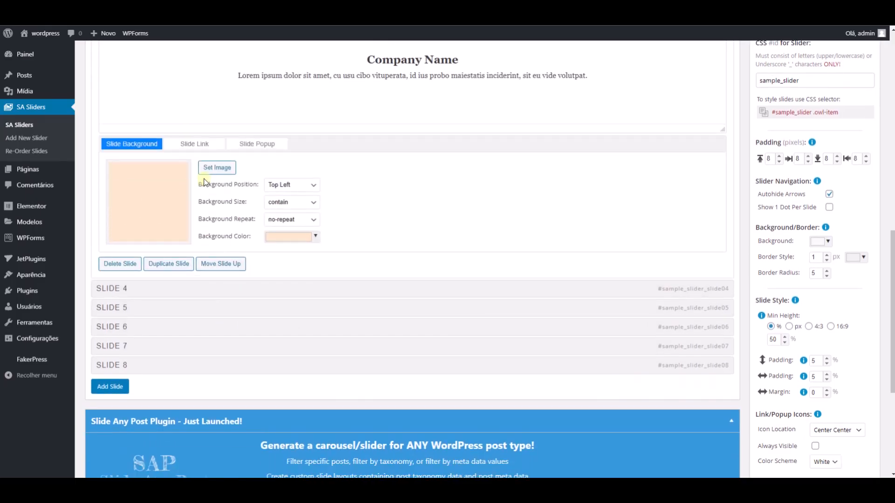
{"action": "left_click", "coordinate": [216, 168]}
{"action": "left_click", "coordinate": [360, 305]}
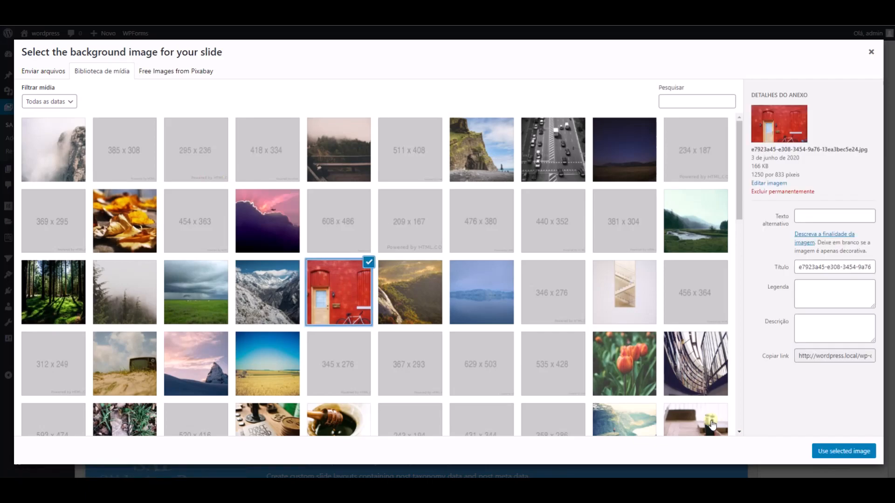
{"action": "left_click", "coordinate": [843, 451]}
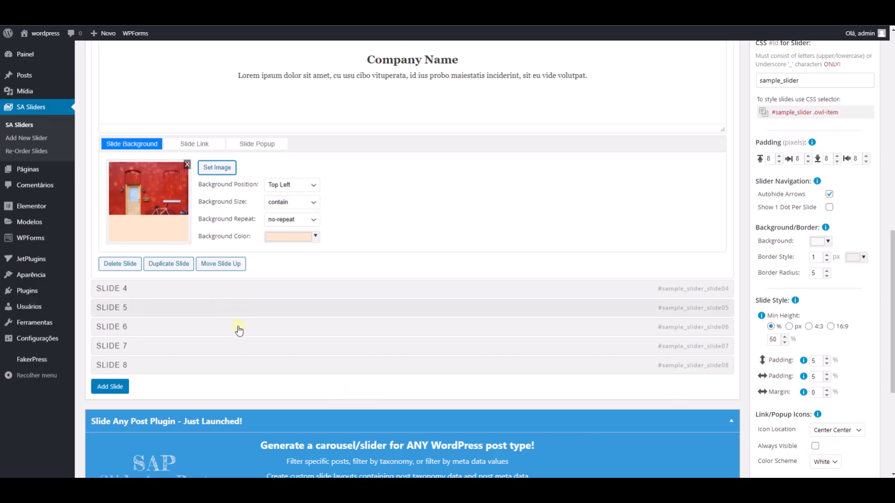
- Save the changes to the Sample Slider and copy its shortcode to the clipboard
{"action": "scroll", "coordinate": [256, 326], "scroll_direction": "up", "scroll_amount": 3}
{"action": "scroll", "coordinate": [851, 321], "scroll_direction": "down", "scroll_amount": 1}
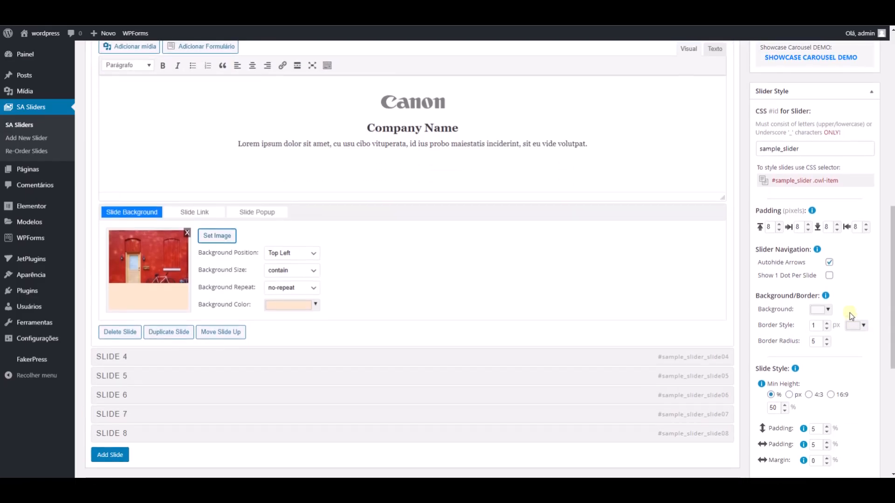
{"action": "scroll", "coordinate": [825, 312], "scroll_direction": "up", "scroll_amount": 7}
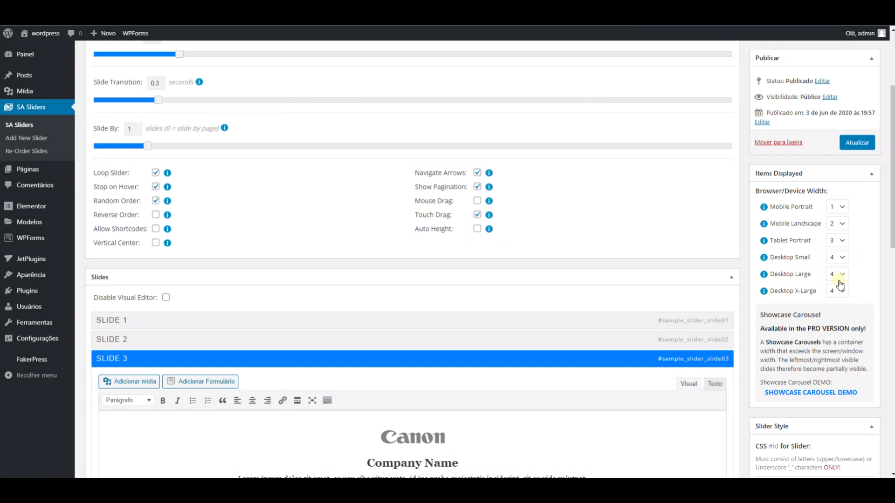
{"action": "left_click", "coordinate": [856, 142]}
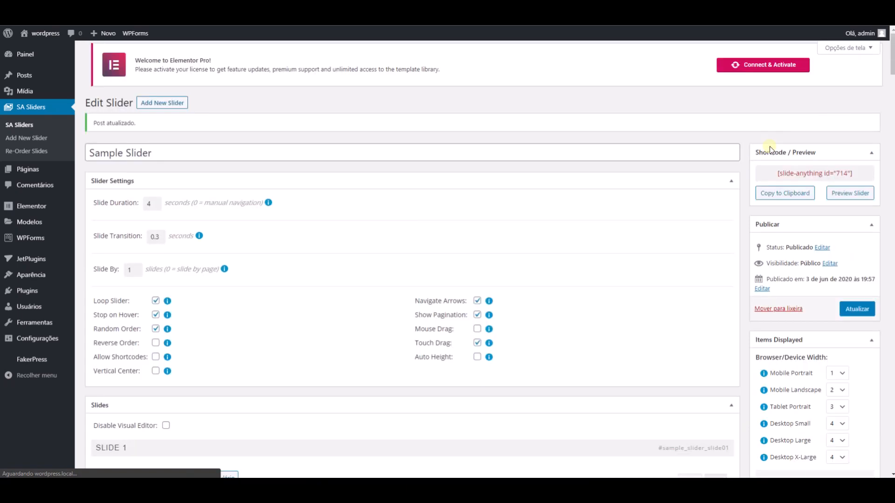
{"action": "left_click", "coordinate": [788, 196]}
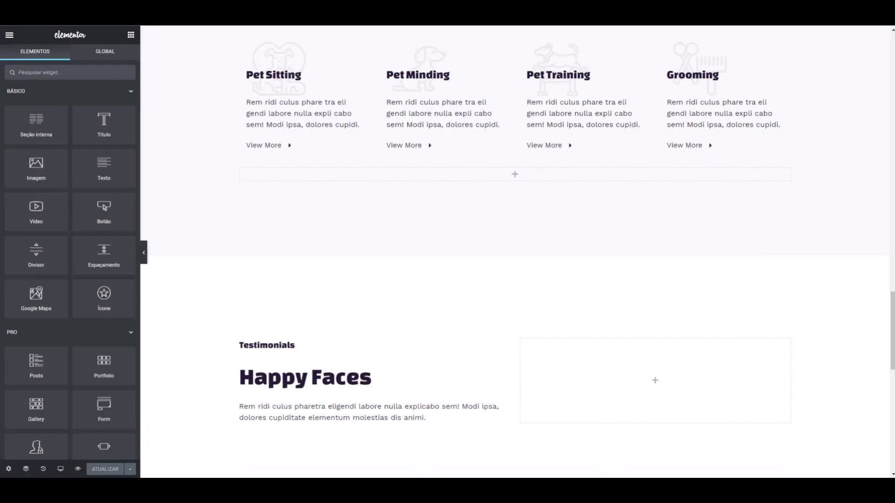
- In the Elementor page editor, add a Shortcode widget to the empty area below the four pet service columns
{"action": "scroll", "coordinate": [394, 177], "scroll_direction": "up", "scroll_amount": 4}
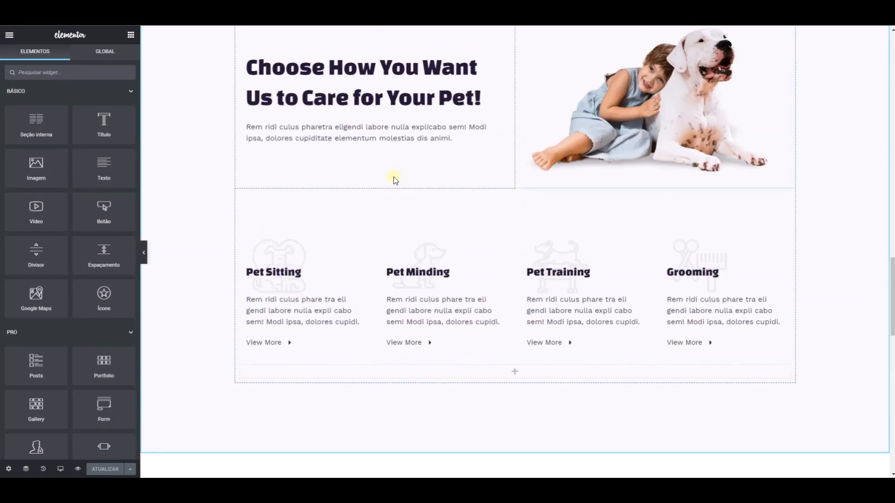
{"action": "scroll", "coordinate": [396, 201], "scroll_direction": "down", "scroll_amount": 3}
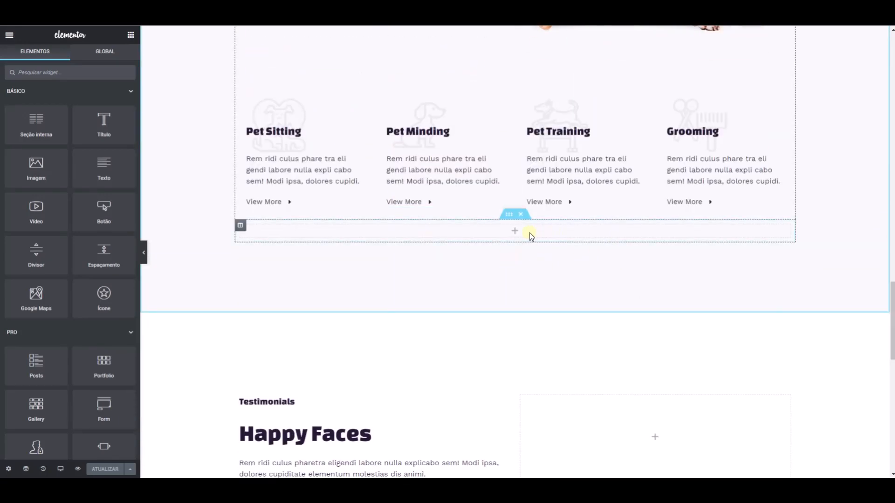
{"action": "left_click", "coordinate": [104, 73]}
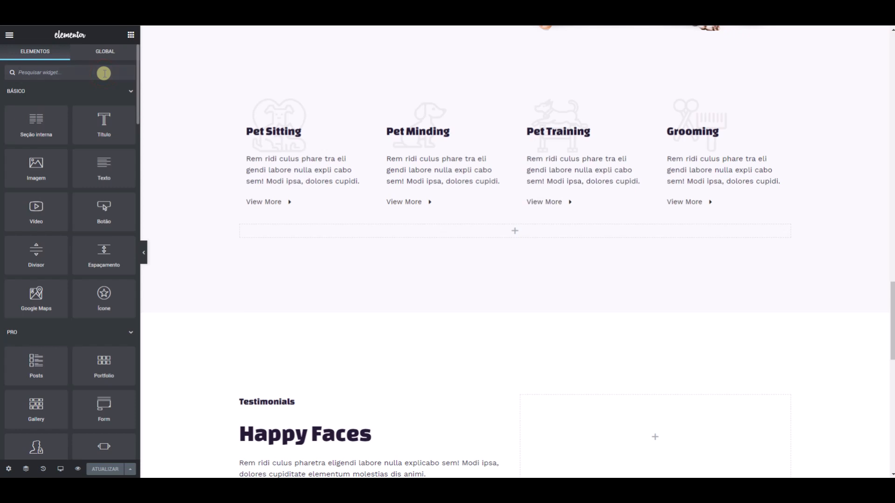
{"action": "type", "text": "sh"}
{"action": "left_click_drag", "start_coordinate": [36, 102], "coordinate": [340, 229]}
- Paste the shortcode [slide-anything id="714"] into the Shortcode widget and update the page
{"action": "left_click", "coordinate": [65, 144]}
{"action": "type", "text": "[slide-anything id=\"714\"]"}
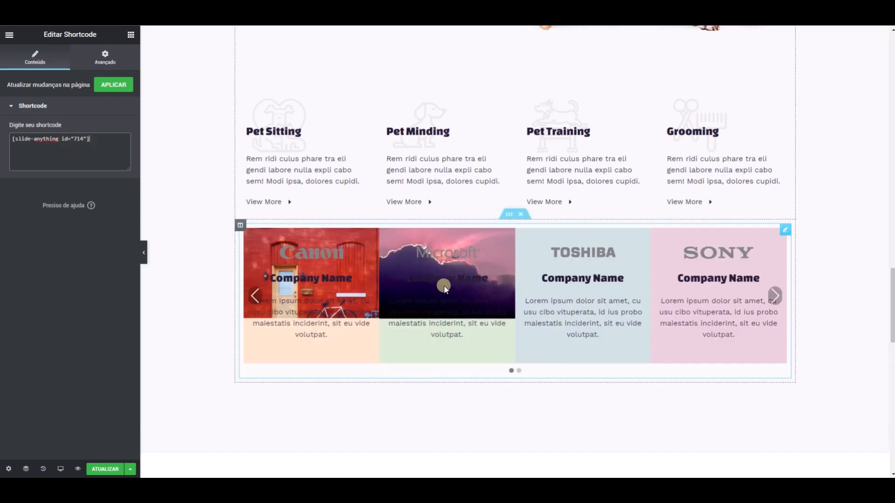
{"action": "left_click", "coordinate": [108, 469]}
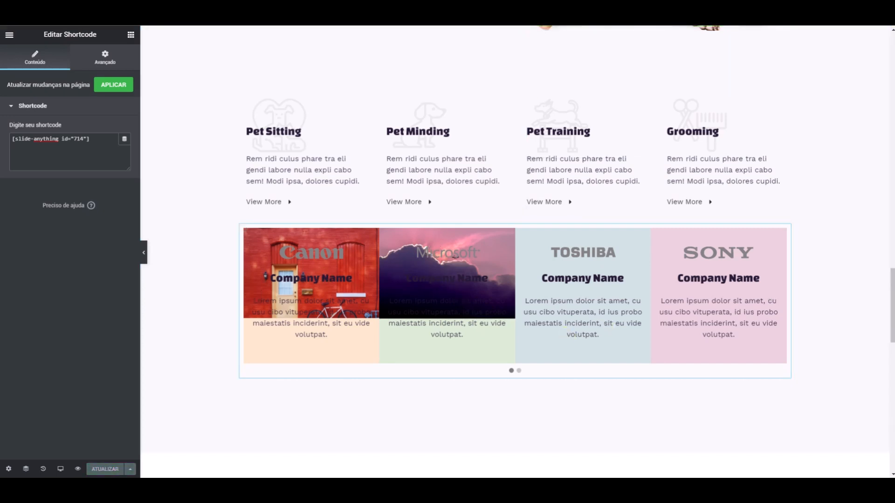
- Switch to the published page, reload it and go to the area below the pet service columns
{"action": "key", "text": "ctrl+Tab"}
{"action": "key", "text": "F5"}
{"action": "scroll", "coordinate": [439, 199], "scroll_direction": "down", "scroll_amount": 13}
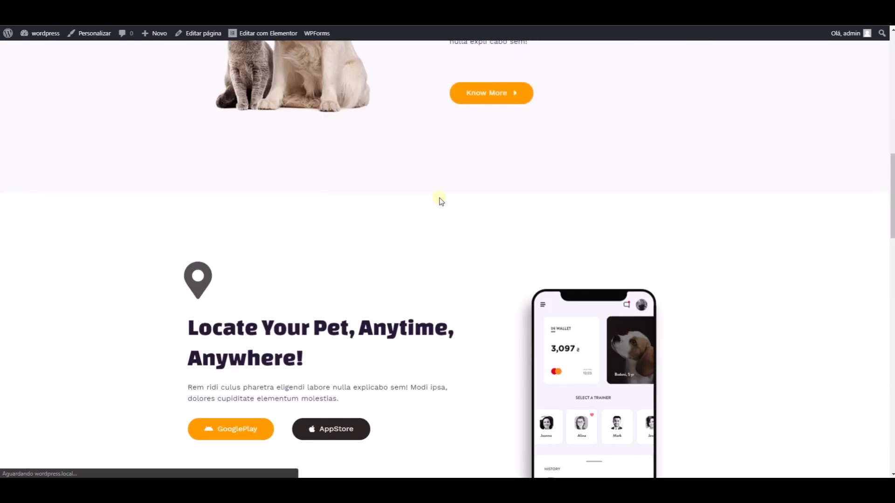
{"action": "scroll", "coordinate": [439, 199], "scroll_direction": "down", "scroll_amount": 18}
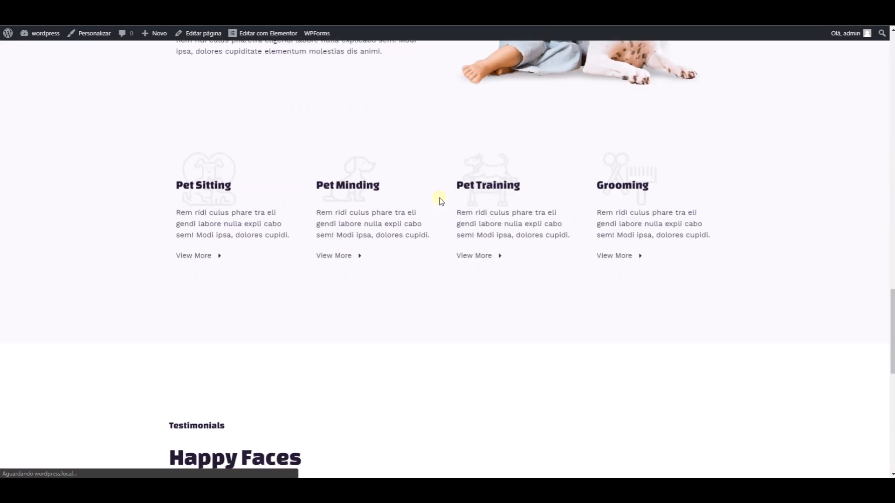
{"action": "scroll", "coordinate": [439, 199], "scroll_direction": "down", "scroll_amount": 1}
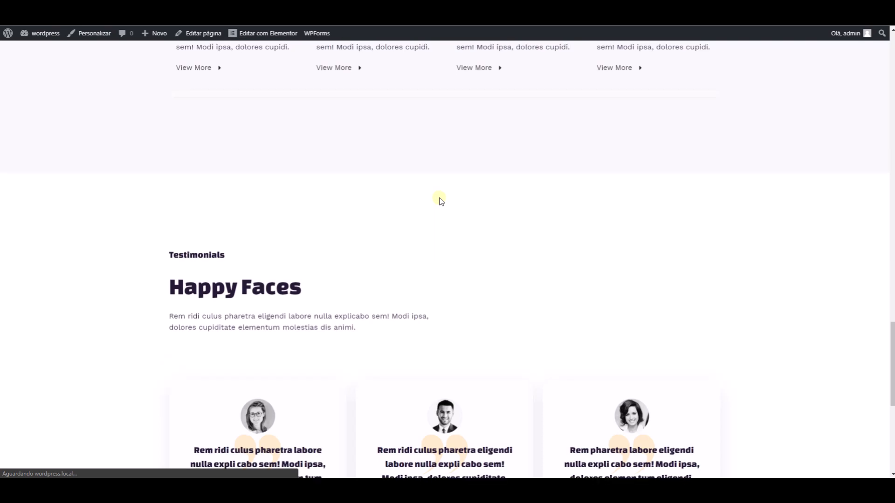
- Advance the carousel repeatedly on the published page to check its slides and navigation
{"action": "left_click", "coordinate": [703, 180]}
{"action": "left_click", "coordinate": [703, 180]}
{"action": "left_click", "coordinate": [703, 180]}
{"action": "left_click", "coordinate": [703, 180]}
{"action": "left_click", "coordinate": [703, 180]}
{"action": "left_click", "coordinate": [703, 179]}
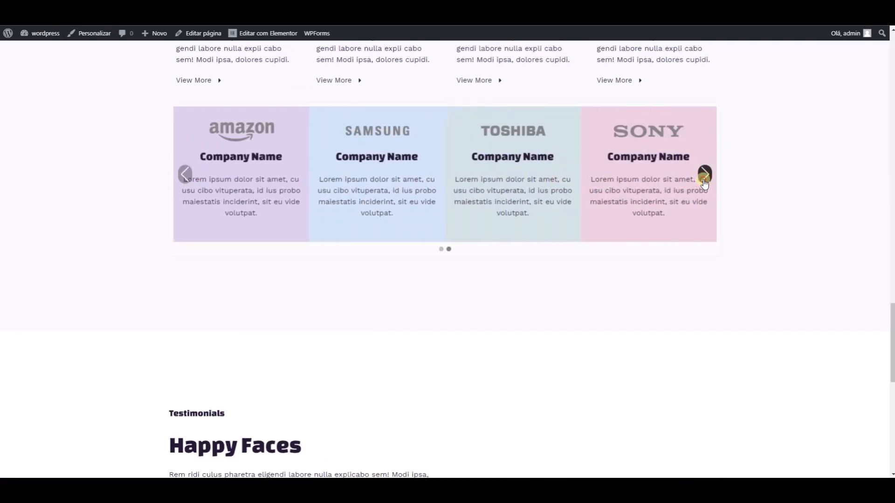
{"action": "left_click", "coordinate": [704, 180]}
{"action": "left_click", "coordinate": [704, 180]}
{"action": "left_click", "coordinate": [704, 180]}
{"action": "left_click", "coordinate": [703, 180]}
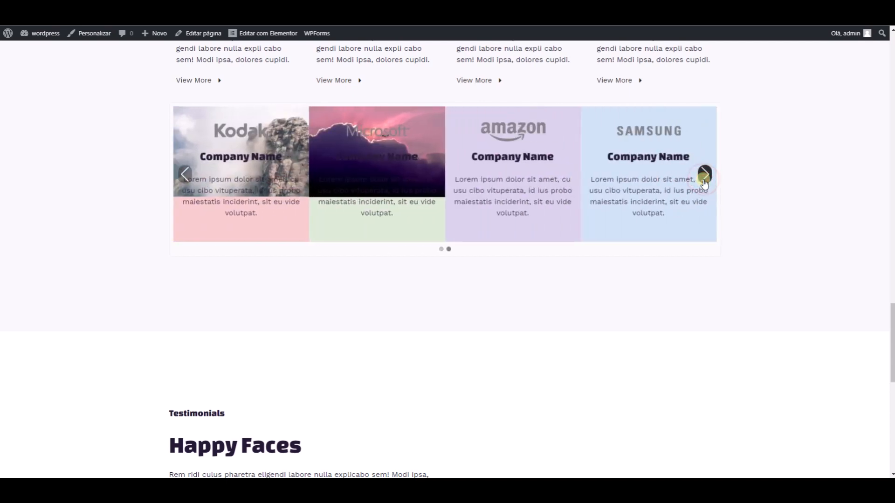
{"action": "left_click", "coordinate": [704, 180]}
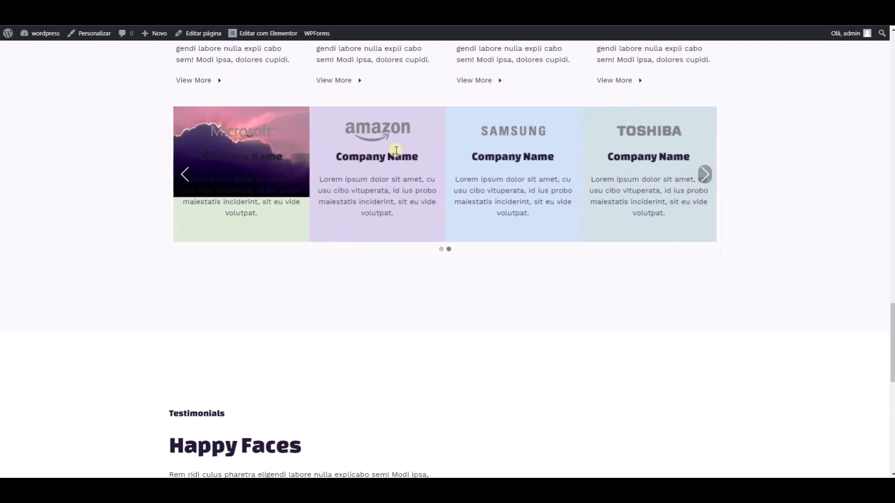
- Page the company carousel on the published page onward through its Samsung, Toshiba, Sony and Unipart slides
{"action": "left_click", "coordinate": [703, 176]}
{"action": "left_click", "coordinate": [704, 176]}
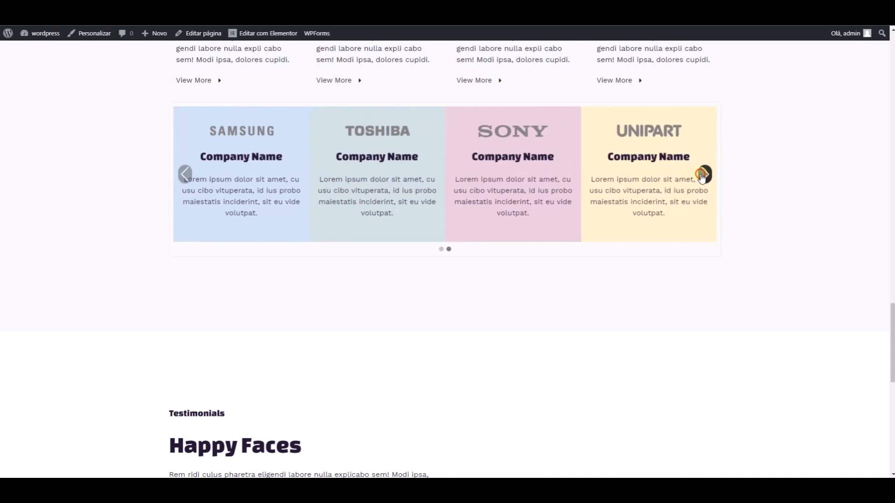
{"action": "left_click", "coordinate": [703, 178]}
{"action": "left_click", "coordinate": [703, 177]}
{"action": "left_click", "coordinate": [701, 175]}
{"action": "left_click", "coordinate": [701, 175]}
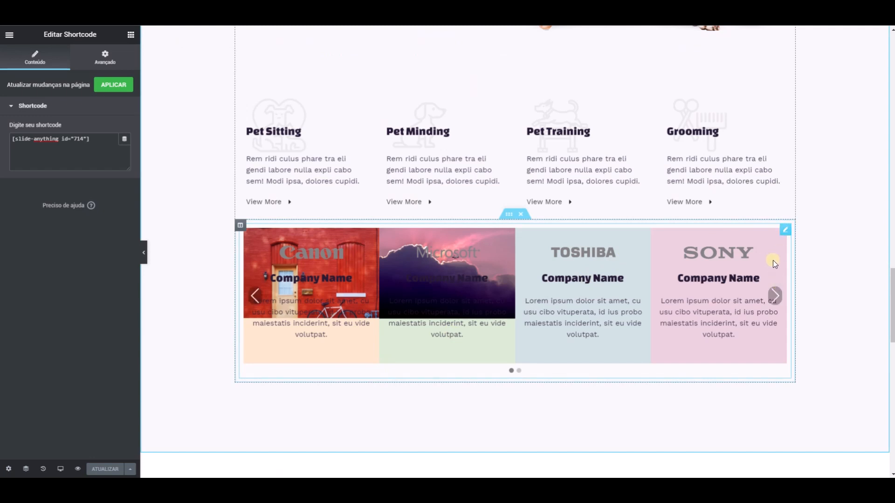
- Back in the Elementor editor, delete the Shortcode widget below the four pet service columns
{"action": "right_click", "coordinate": [785, 230]}
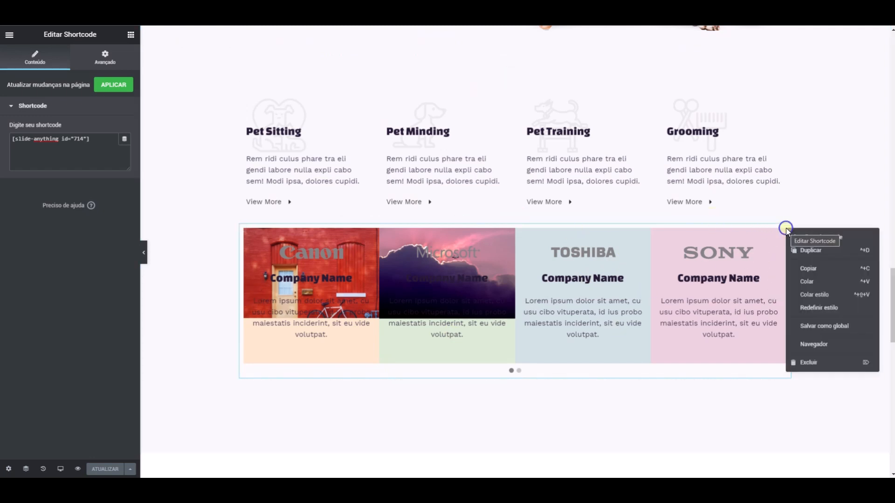
{"action": "left_click", "coordinate": [825, 366]}
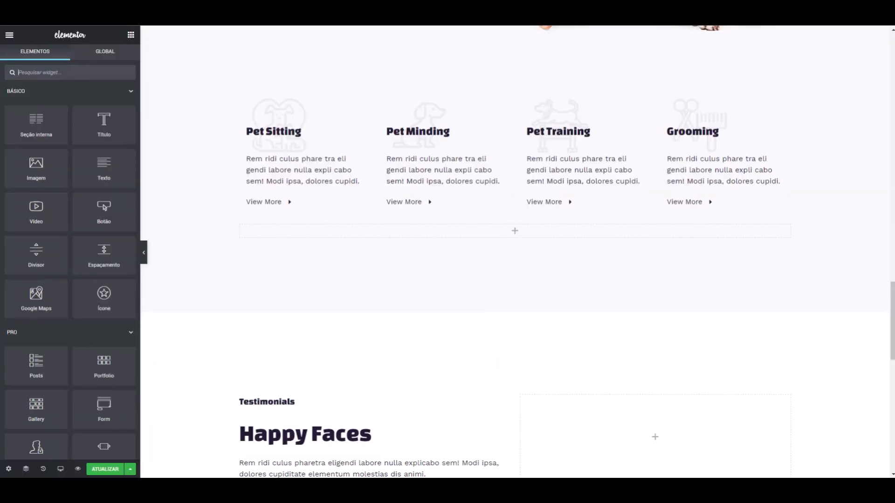
- Add the JetElements Advanced Carousel widget to the empty area below the pet service columns and dismiss the context-menu tip
{"action": "left_click", "coordinate": [79, 75]}
{"action": "type", "text": "post"}
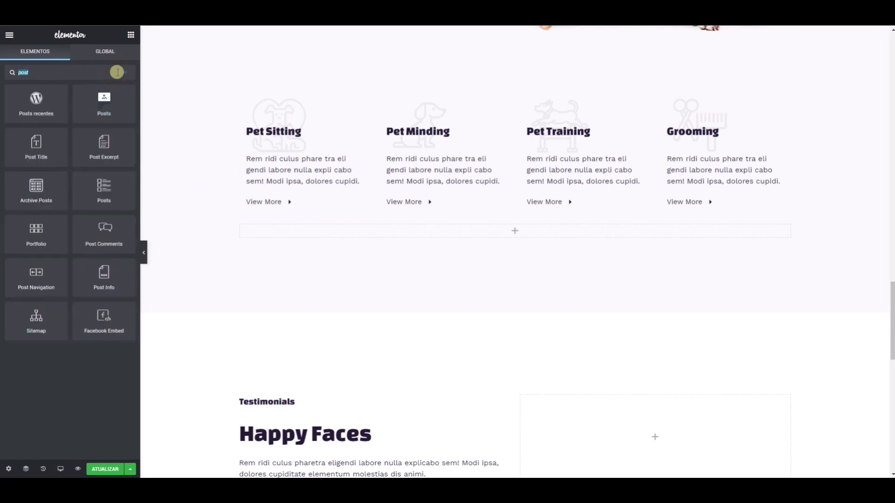
{"action": "key", "text": "BackSpace"}
{"action": "type", "text": "con"}
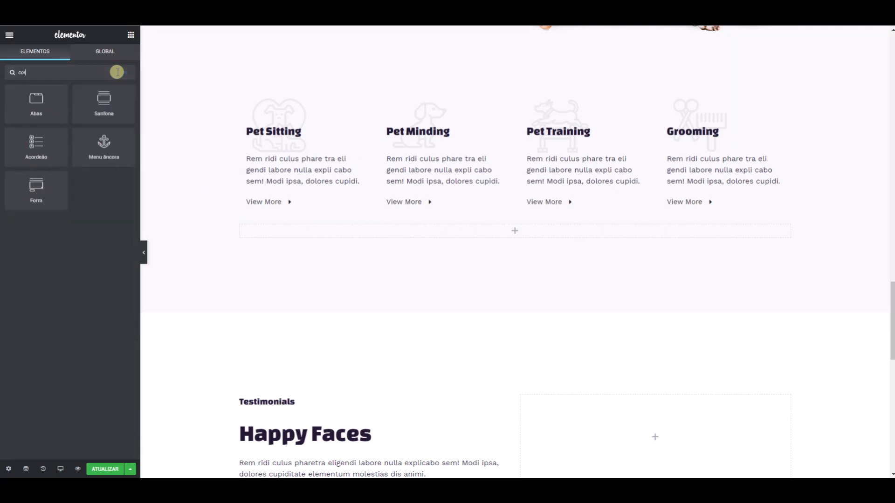
{"action": "key", "text": "BackSpace"}
{"action": "key", "text": "BackSpace"}
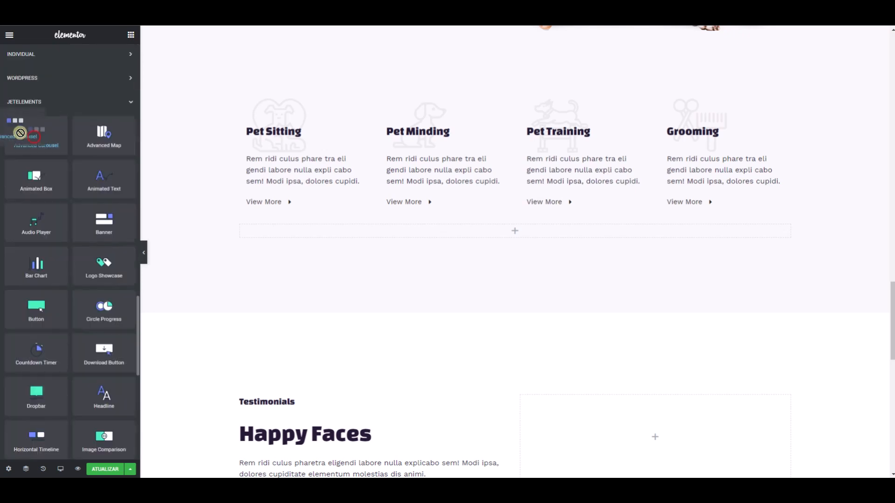
{"action": "left_click_drag", "start_coordinate": [14, 124], "coordinate": [362, 237]}
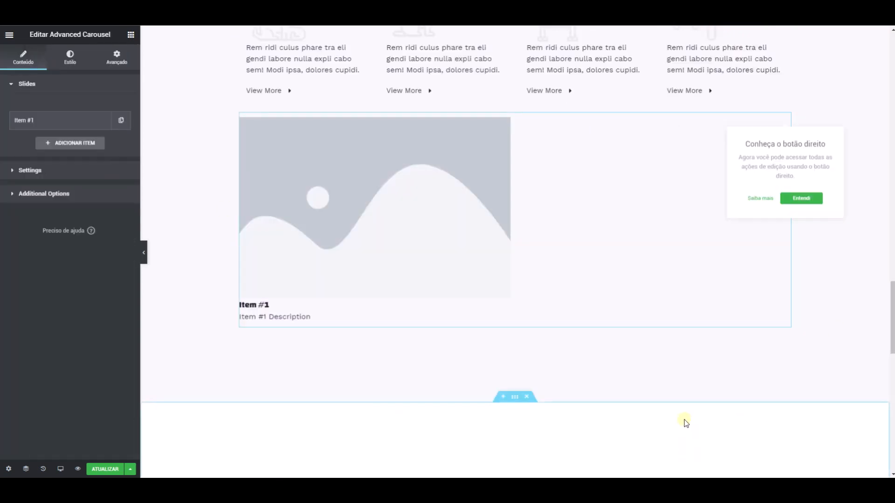
{"action": "left_click", "coordinate": [798, 198]}
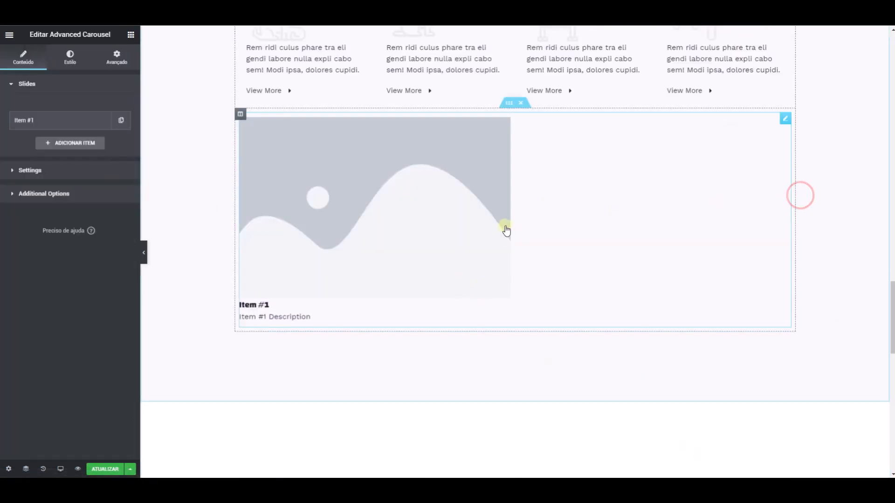
- Duplicate the carousel's slide until it has four items, and page through them in the preview
{"action": "left_click", "coordinate": [121, 120]}
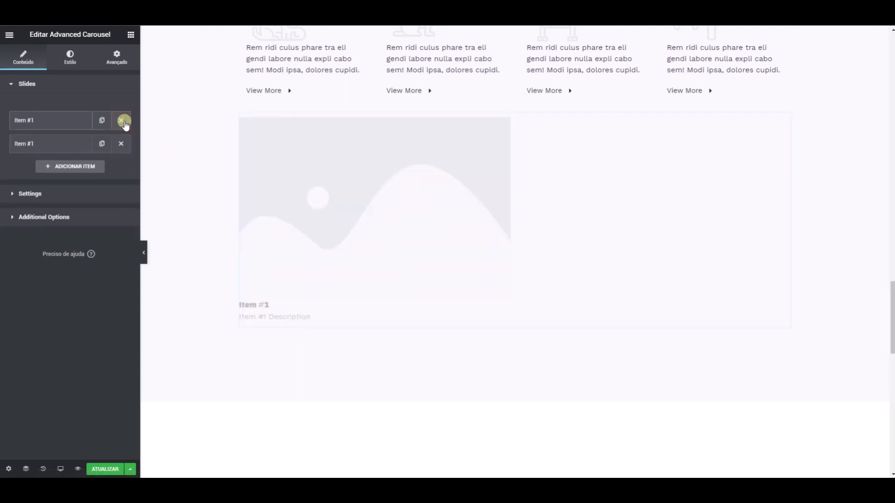
{"action": "left_click", "coordinate": [98, 146]}
{"action": "left_click", "coordinate": [98, 168]}
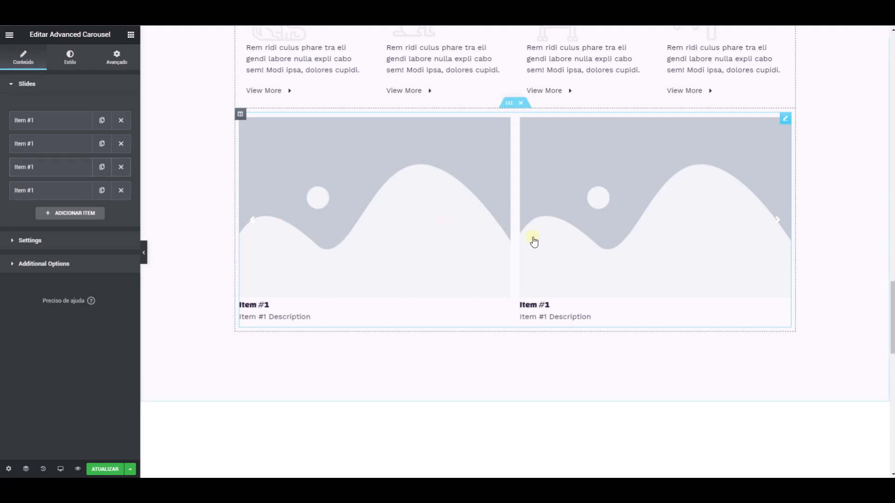
{"action": "left_click", "coordinate": [777, 220]}
{"action": "left_click", "coordinate": [777, 219]}
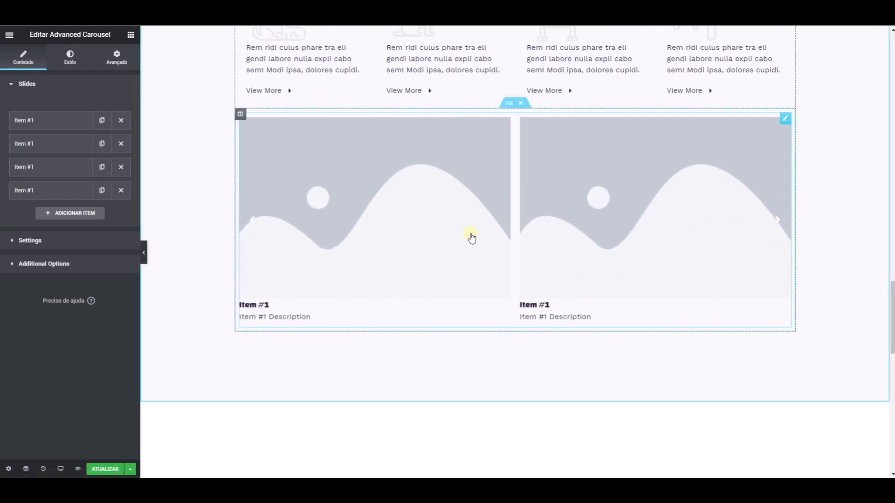
- Give the first slide the misty rock cliff photo from the media library and set its title to "titulo"
{"action": "left_click", "coordinate": [60, 120]}
{"action": "left_click", "coordinate": [60, 174]}
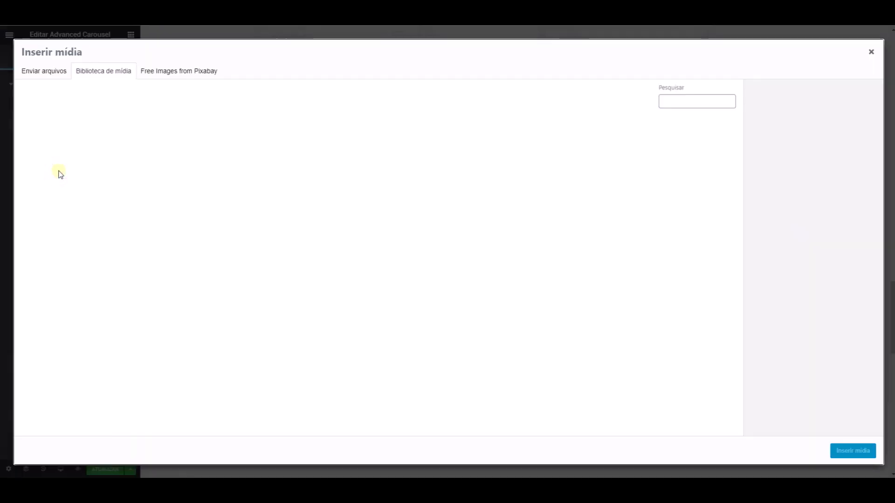
{"action": "left_click", "coordinate": [70, 144]}
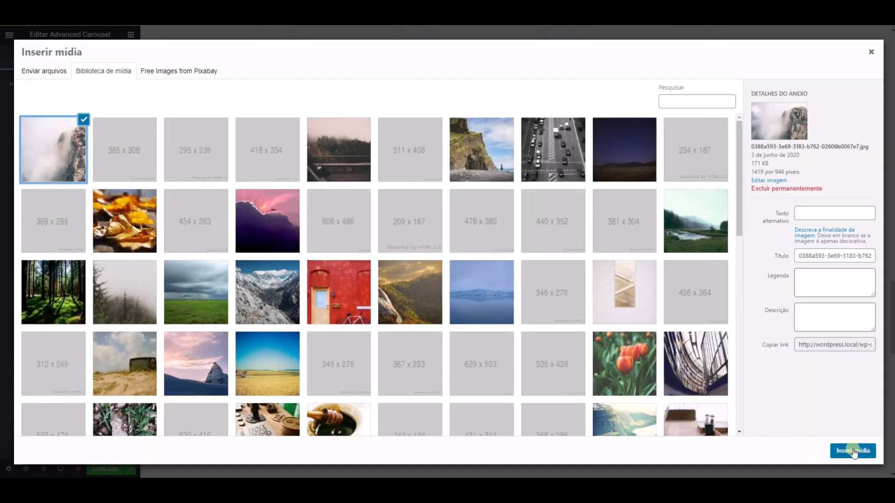
{"action": "left_click", "coordinate": [853, 451]}
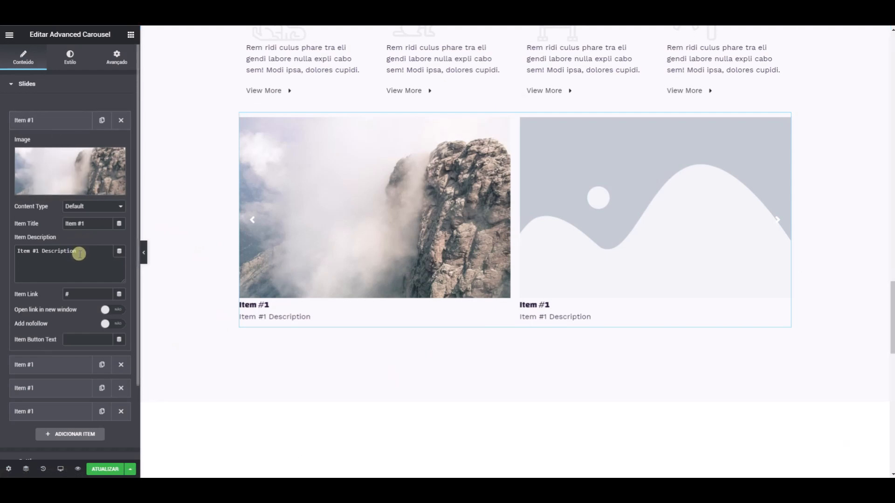
{"action": "left_click_drag", "start_coordinate": [88, 224], "coordinate": [20, 226]}
{"action": "type", "text": "Iitulo"}
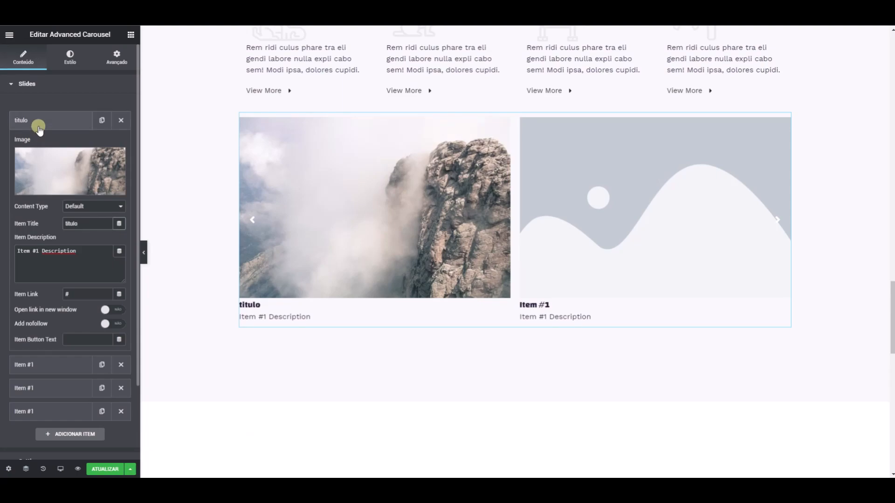
- Set the second slide's image to the free Pixabay photo of sleeping piglets
{"action": "left_click", "coordinate": [36, 121]}
{"action": "left_click", "coordinate": [65, 144]}
{"action": "left_click", "coordinate": [86, 205]}
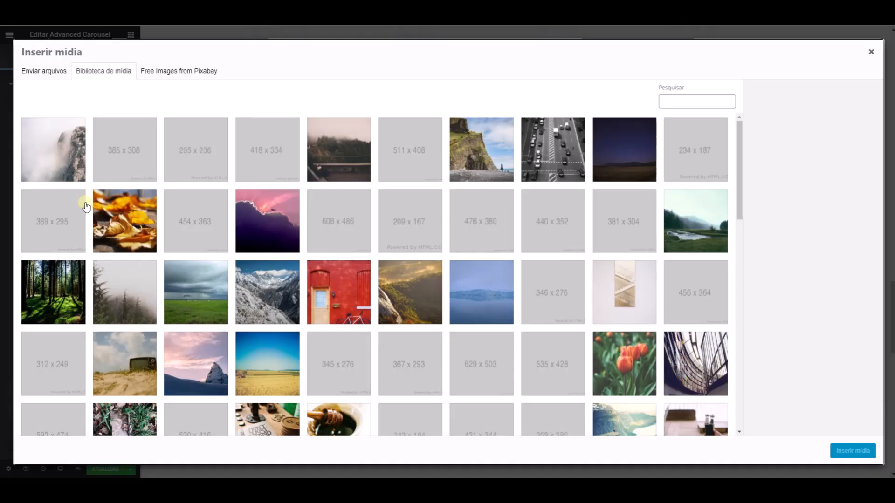
{"action": "left_click", "coordinate": [193, 71]}
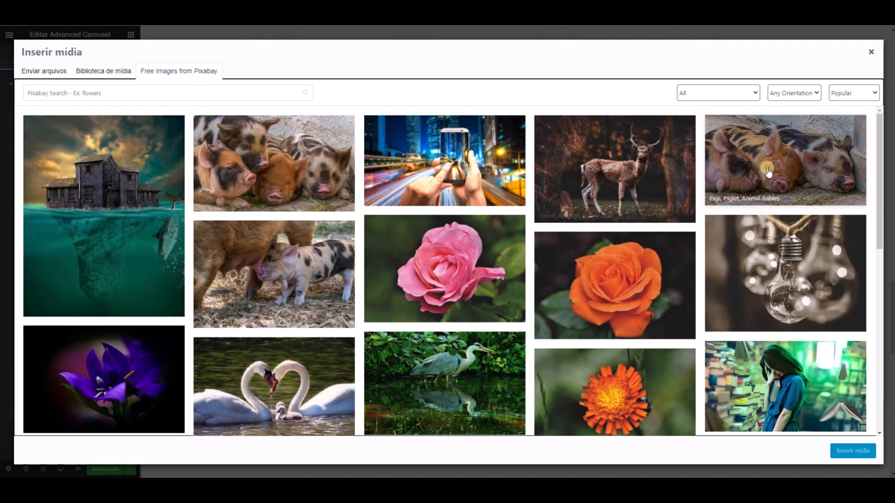
{"action": "left_click", "coordinate": [786, 163]}
{"action": "left_click", "coordinate": [850, 91]}
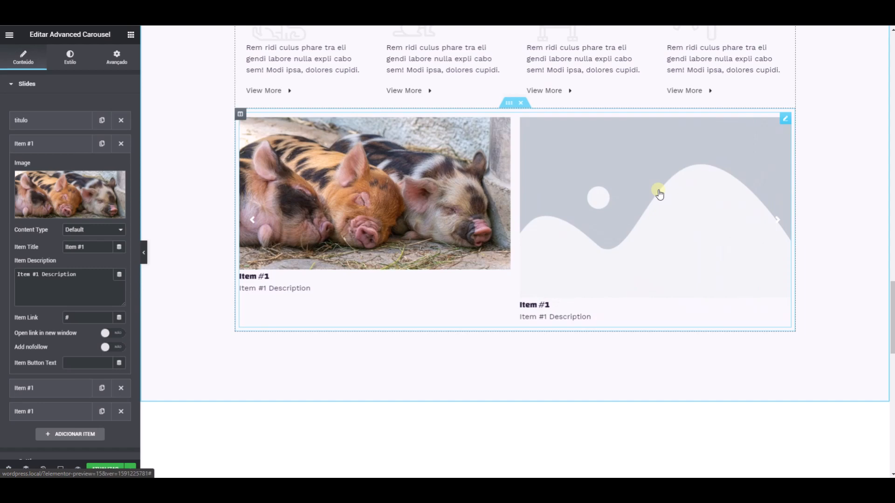
- Remove the three slides titled "Item #1", keeping only the "titulo" slide
{"action": "left_click", "coordinate": [121, 144]}
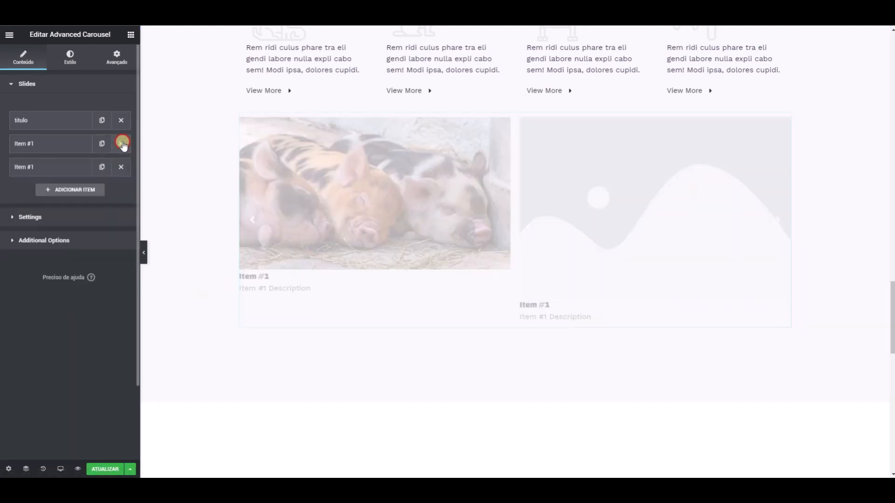
{"action": "left_click", "coordinate": [122, 143]}
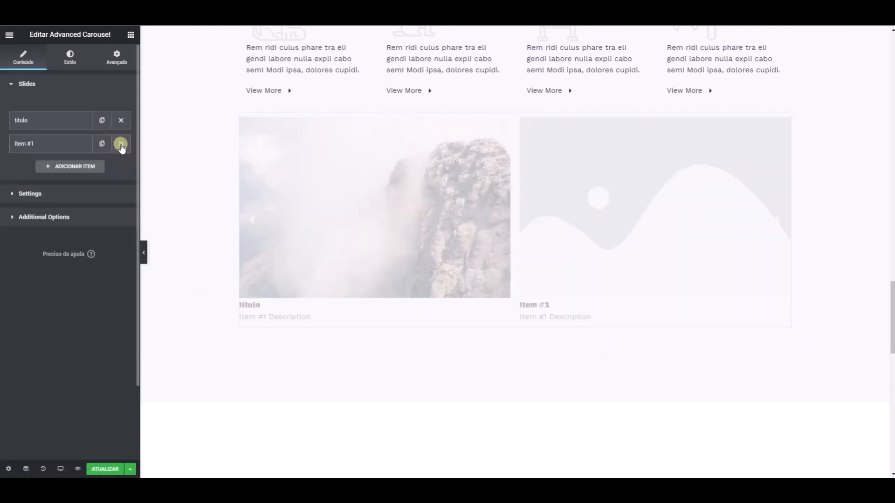
{"action": "left_click", "coordinate": [119, 144]}
- Link the remaining slide's title, description and link to the dynamic values Post Title, Post Excerpt and Post URL
{"action": "left_click", "coordinate": [79, 120]}
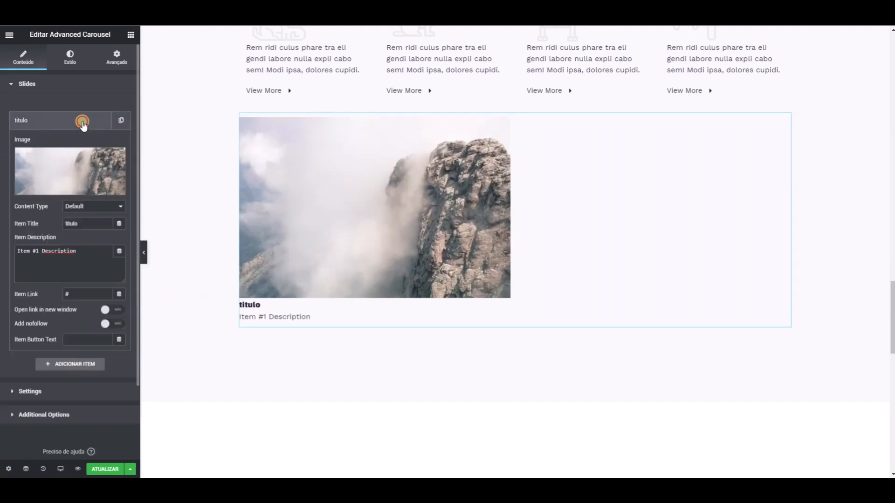
{"action": "left_click", "coordinate": [119, 223]}
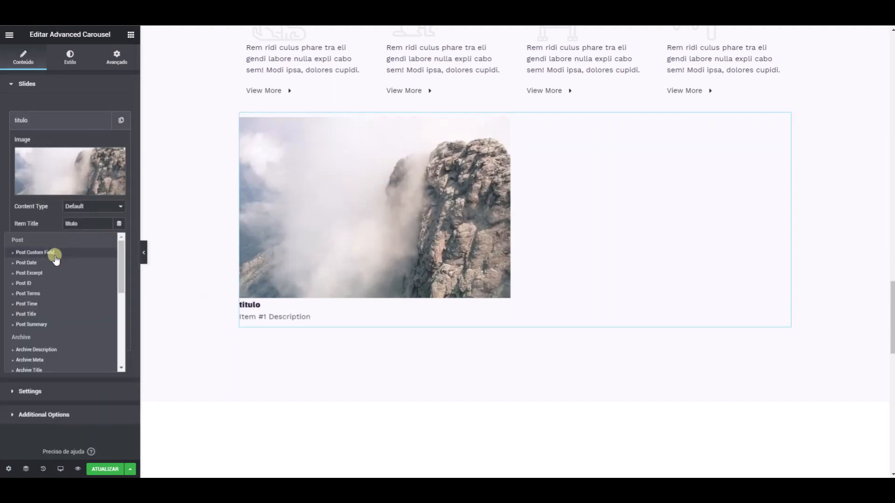
{"action": "left_click", "coordinate": [29, 314]}
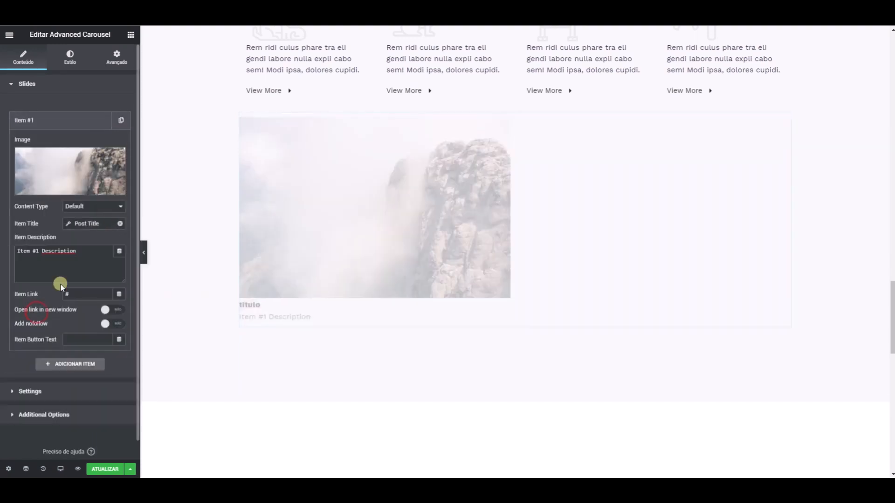
{"action": "left_click", "coordinate": [119, 251]}
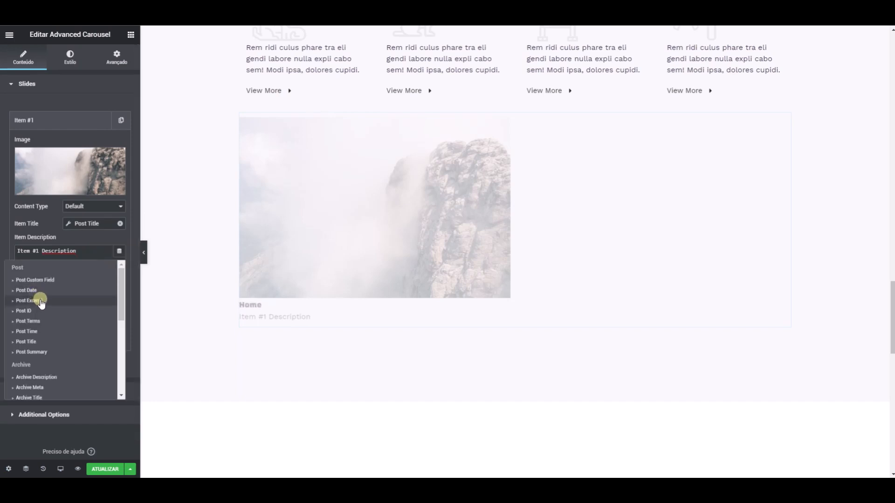
{"action": "left_click", "coordinate": [42, 302]}
{"action": "left_click", "coordinate": [119, 269]}
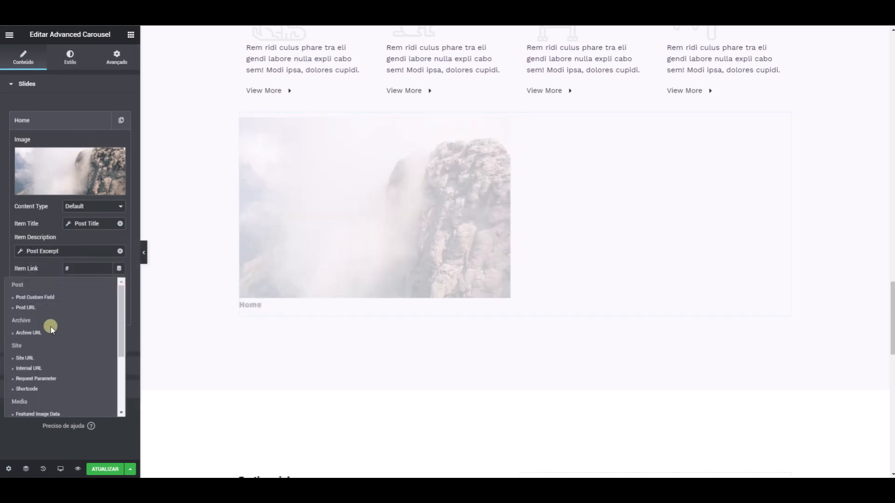
{"action": "left_click", "coordinate": [26, 308]}
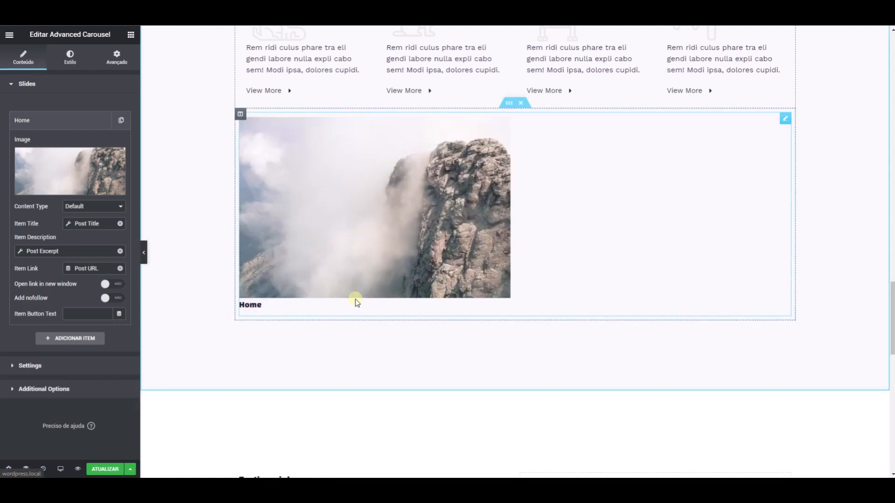
- Replace the Advanced Carousel widget below the pet service columns with a Posts widget
{"action": "key", "text": "Delete"}
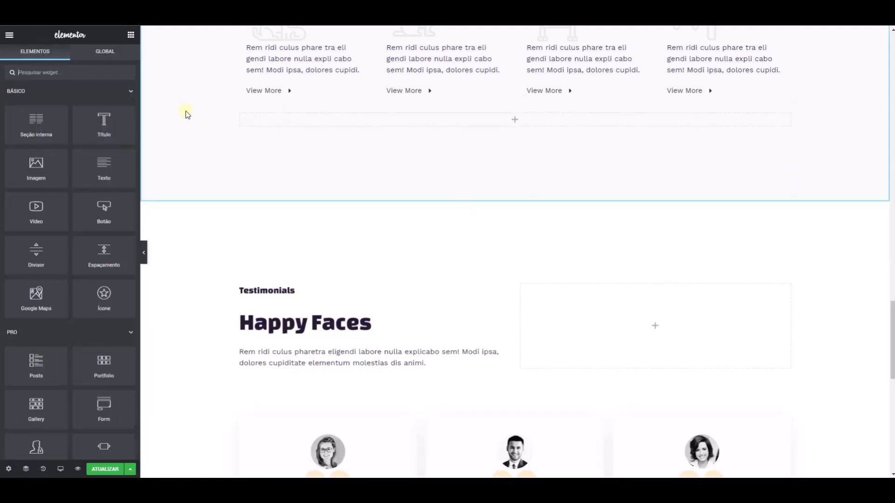
{"action": "left_click", "coordinate": [61, 71]}
{"action": "type", "text": "post"}
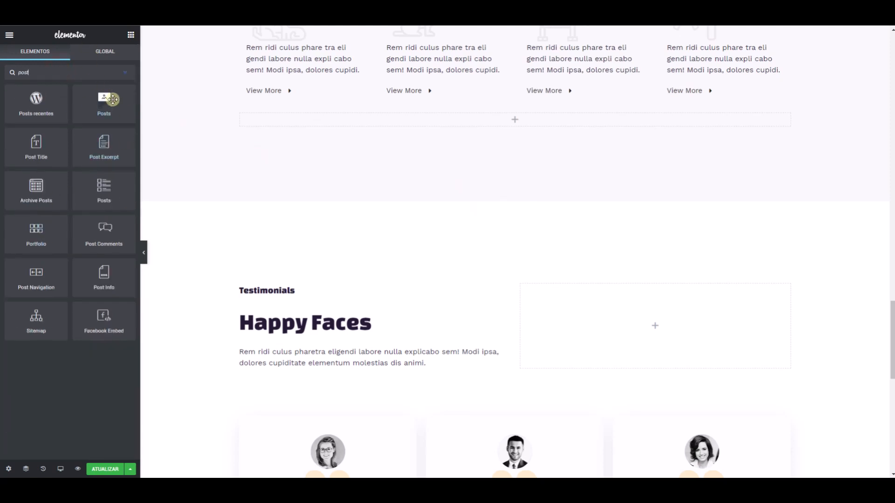
{"action": "left_click_drag", "start_coordinate": [108, 104], "coordinate": [309, 120]}
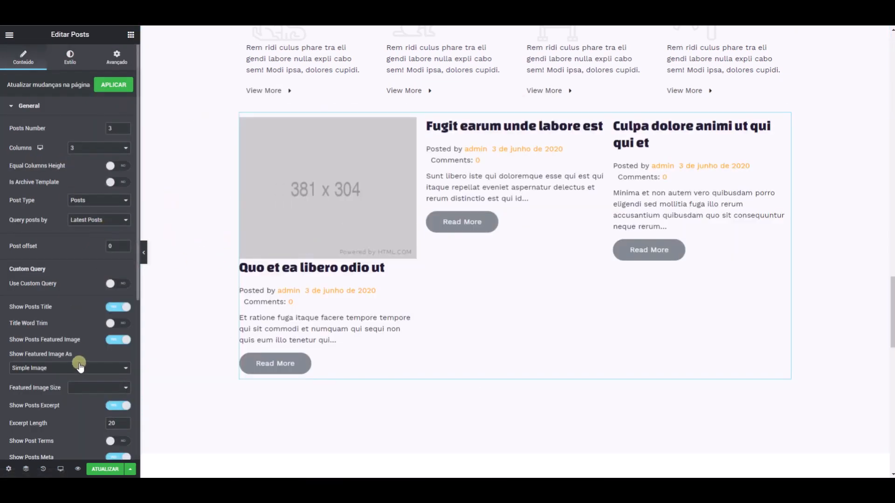
- Set the Posts widget to query posts from a category and choose the Treinamento category
{"action": "scroll", "coordinate": [77, 363], "scroll_direction": "down", "scroll_amount": 1}
{"action": "scroll", "coordinate": [85, 238], "scroll_direction": "up", "scroll_amount": 1}
{"action": "left_click", "coordinate": [98, 197]}
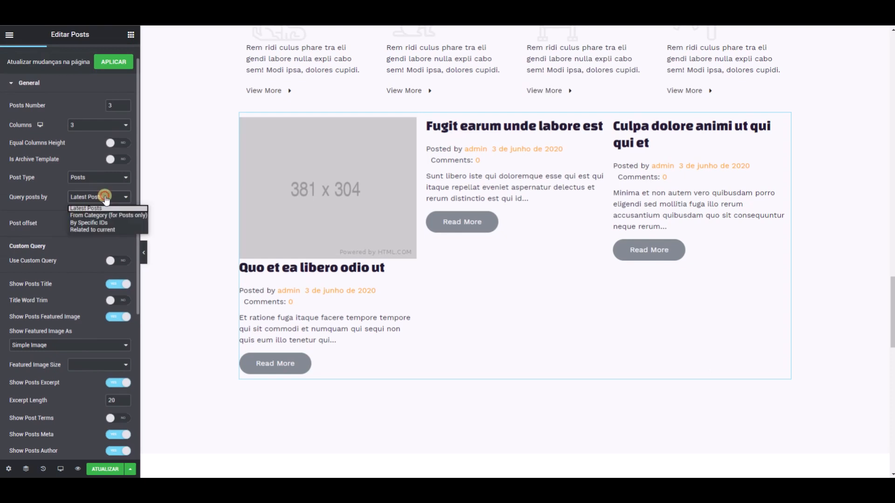
{"action": "left_click", "coordinate": [97, 216]}
{"action": "left_click", "coordinate": [70, 228]}
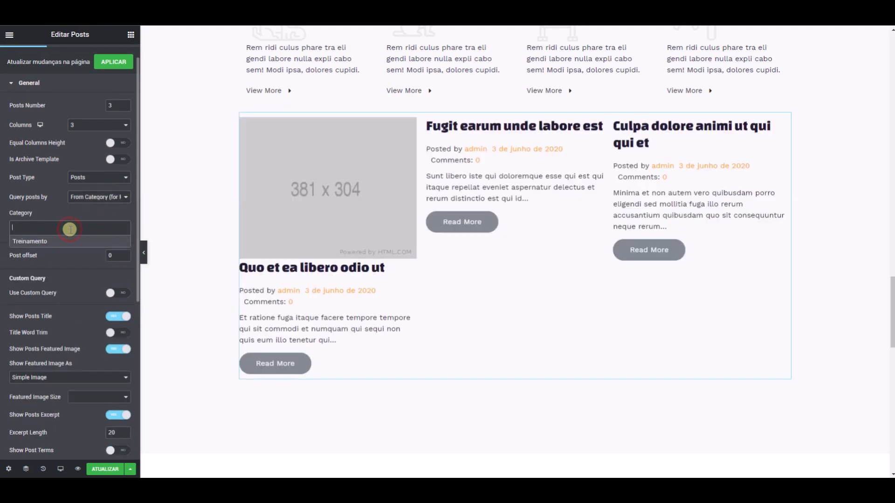
{"action": "left_click", "coordinate": [55, 242]}
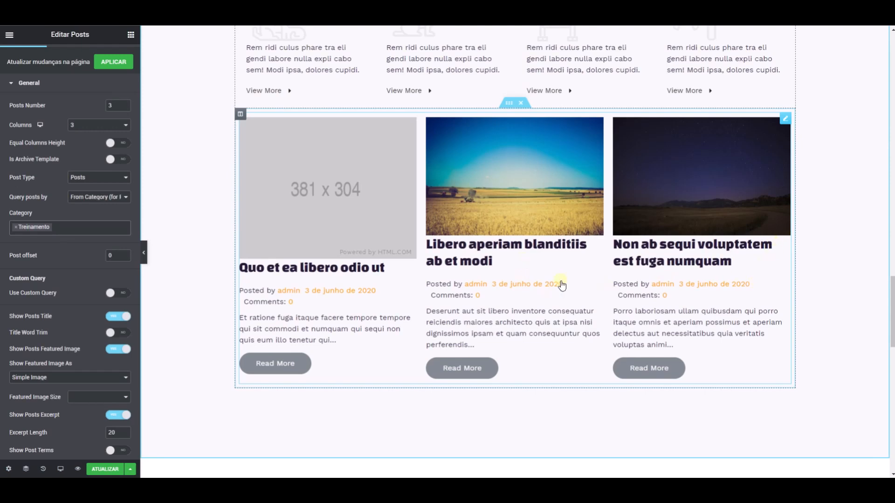
- Enable the carousel option in the Posts widget and set its slides to scroll to 4
{"action": "scroll", "coordinate": [93, 273], "scroll_direction": "down", "scroll_amount": 5}
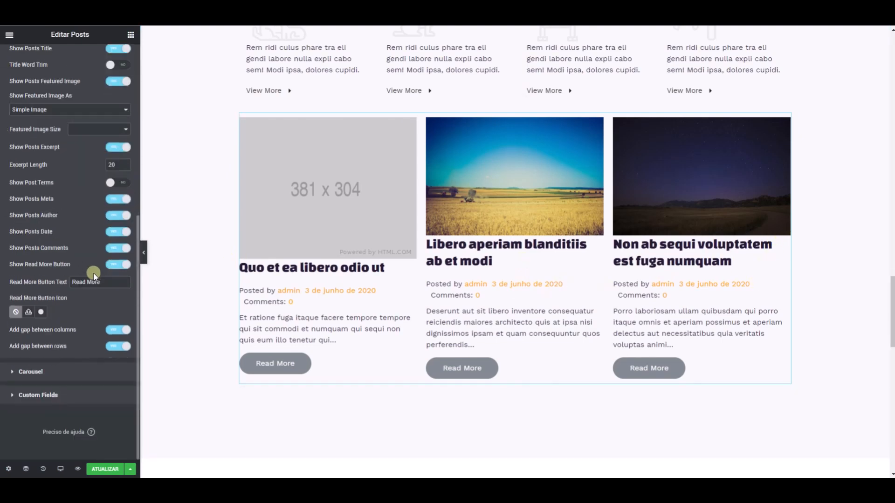
{"action": "left_click", "coordinate": [30, 373]}
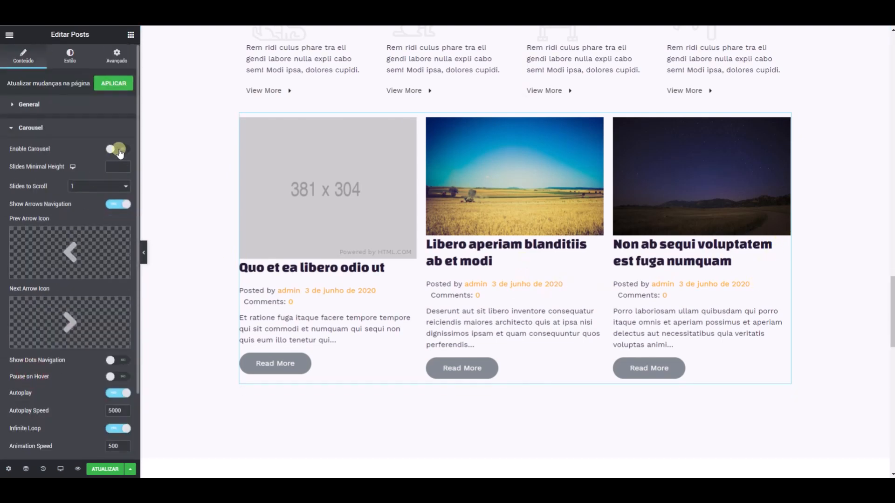
{"action": "left_click", "coordinate": [121, 150]}
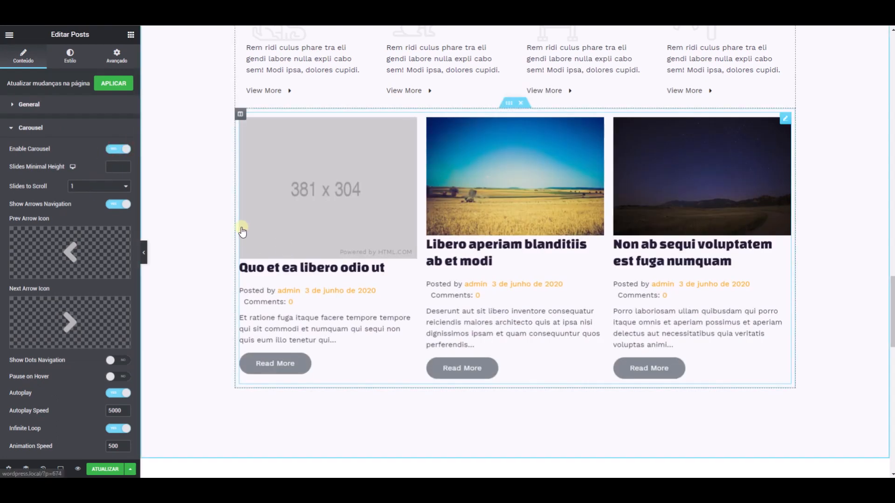
{"action": "left_click", "coordinate": [95, 189]}
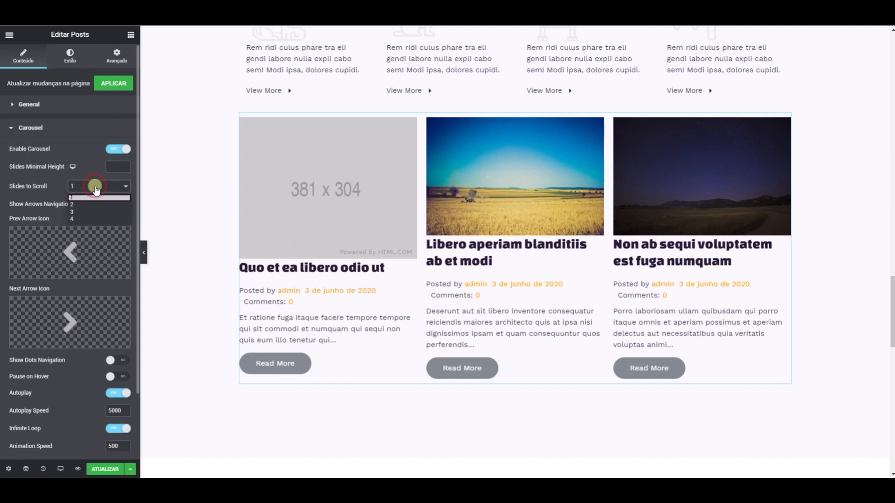
{"action": "left_click", "coordinate": [80, 217]}
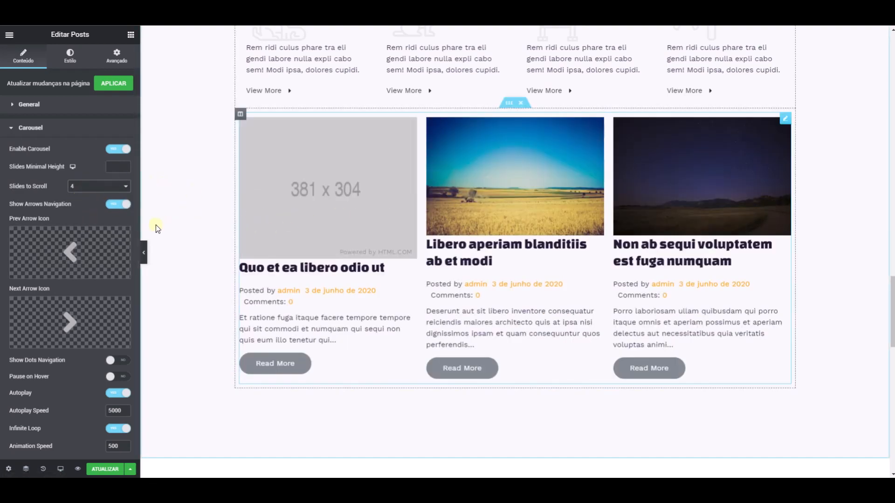
- Set the Posts widget's posts number to 6, try layouts with 5 and 6 columns, and return to 3 columns
{"action": "left_click", "coordinate": [25, 105]}
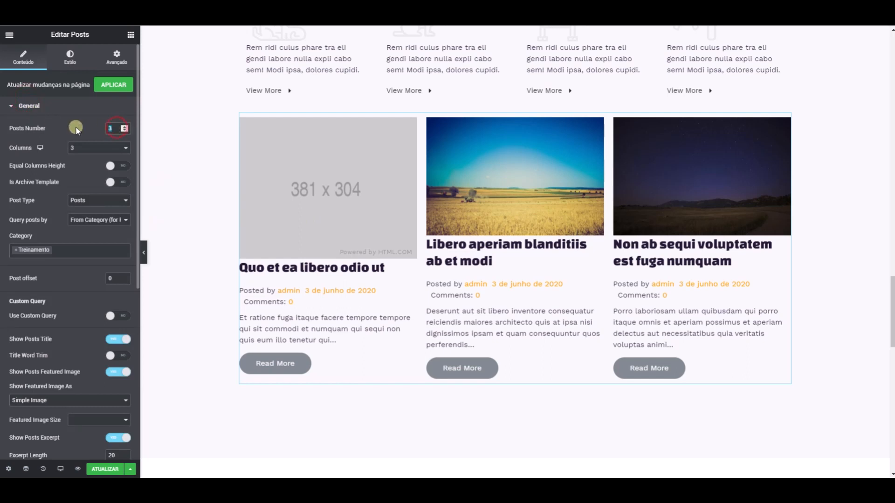
{"action": "type", "text": "6"}
{"action": "left_click", "coordinate": [99, 148]}
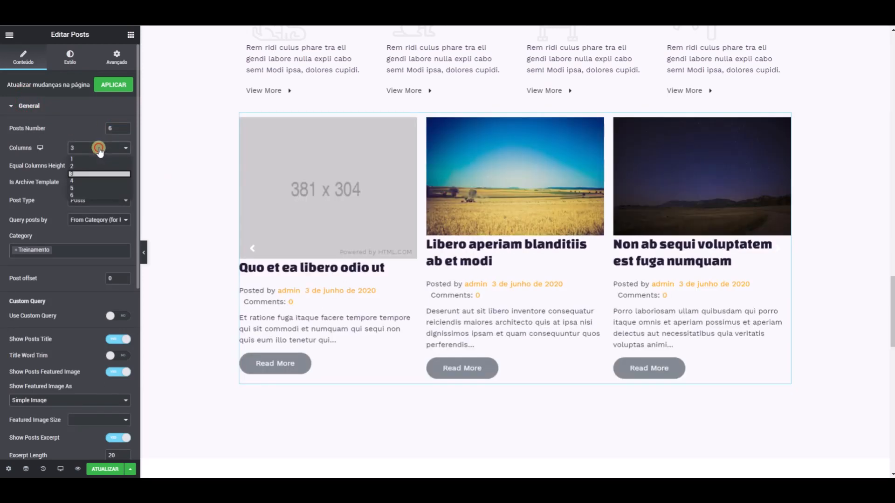
{"action": "left_click", "coordinate": [84, 189]}
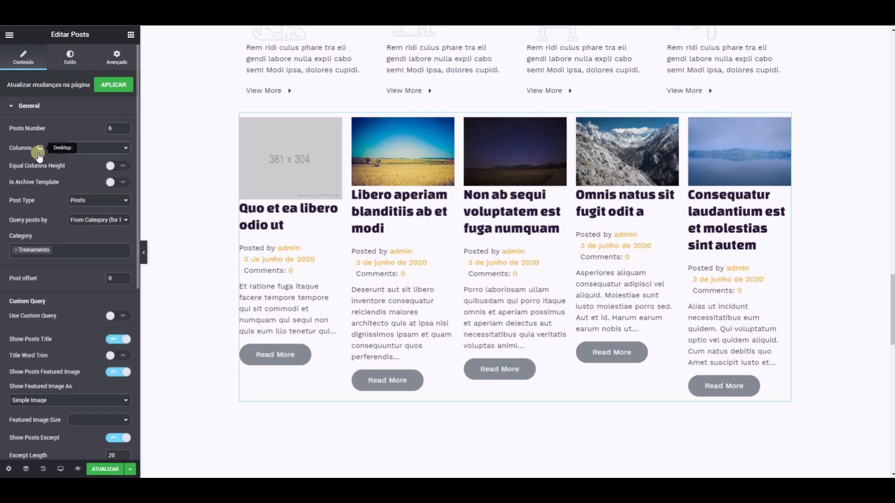
{"action": "left_click", "coordinate": [73, 153]}
{"action": "left_click", "coordinate": [81, 196]}
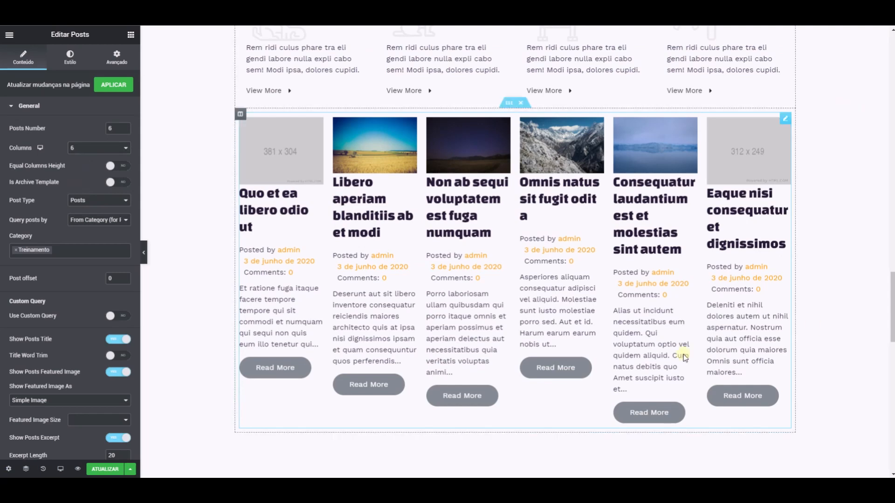
{"action": "left_click", "coordinate": [103, 148]}
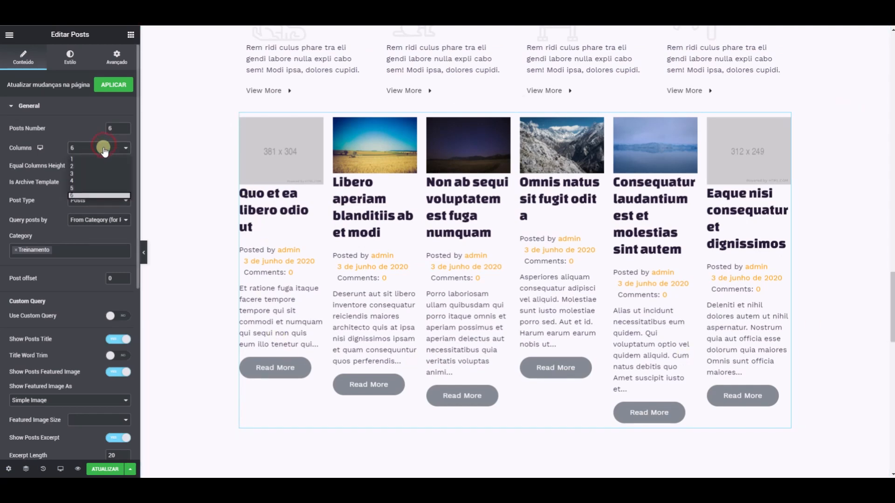
{"action": "left_click", "coordinate": [88, 173]}
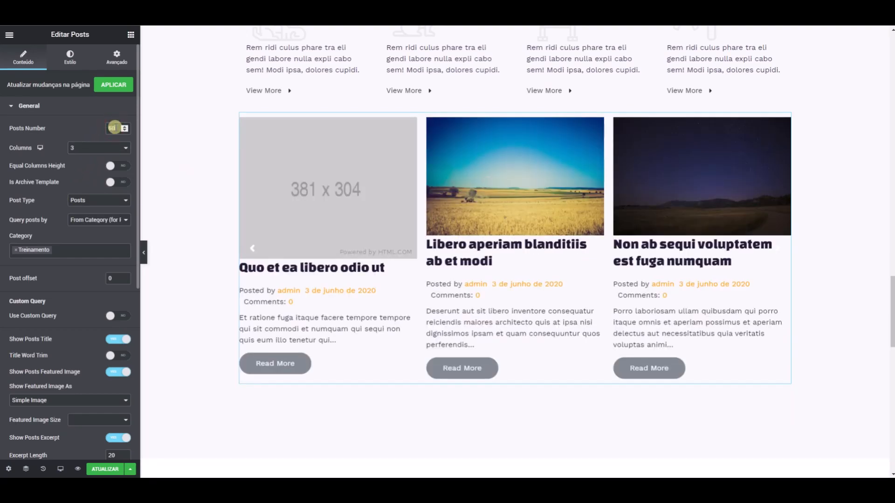
- Set the Posts widget's posts number to 13
{"action": "left_click_drag", "start_coordinate": [120, 128], "coordinate": [107, 128]}
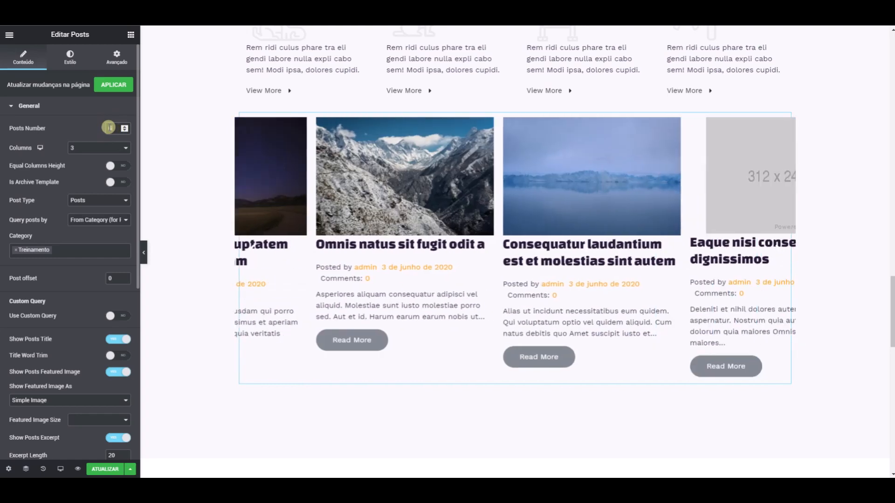
{"action": "type", "text": "10"}
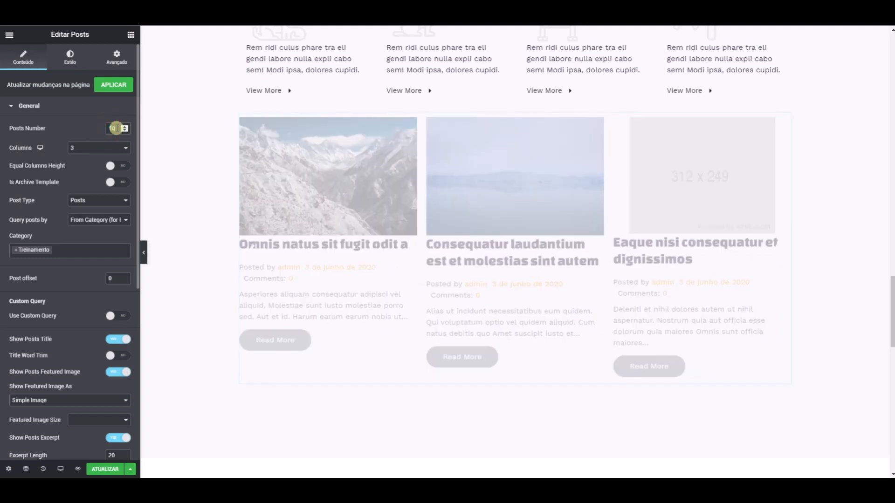
{"action": "left_click", "coordinate": [125, 126]}
{"action": "left_click", "coordinate": [125, 126]}
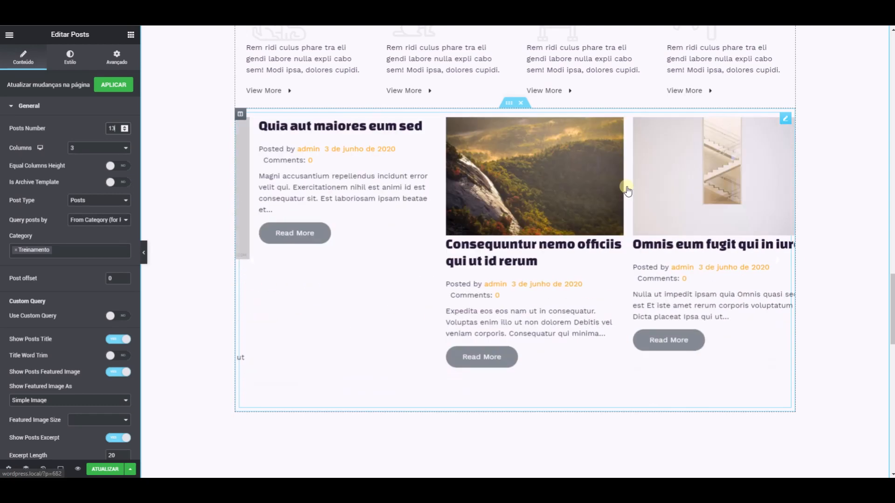
- Delete the Posts widget carousel from the page
{"action": "right_click", "coordinate": [786, 122]}
{"action": "left_click", "coordinate": [809, 255]}
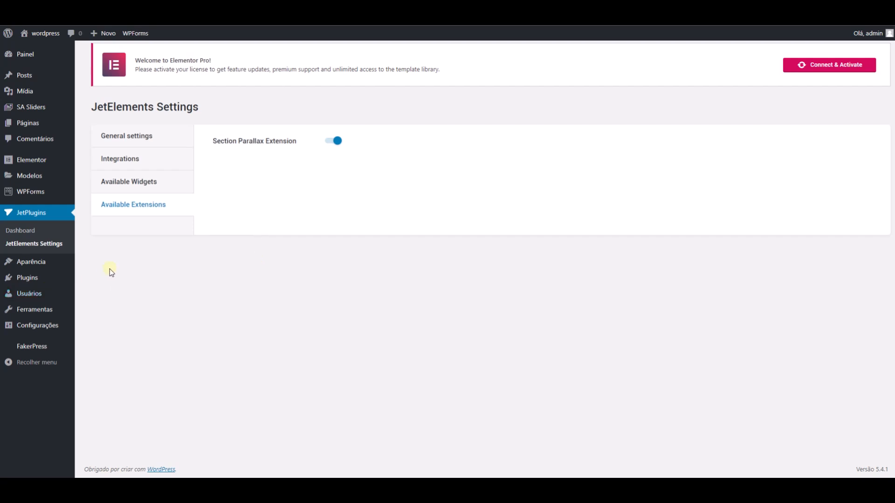
- Create a Loop template named "ca" in the WordPress Theme Builder and dismiss the template library to start with a blank layout
{"action": "mouse_move", "coordinate": [64, 275]}
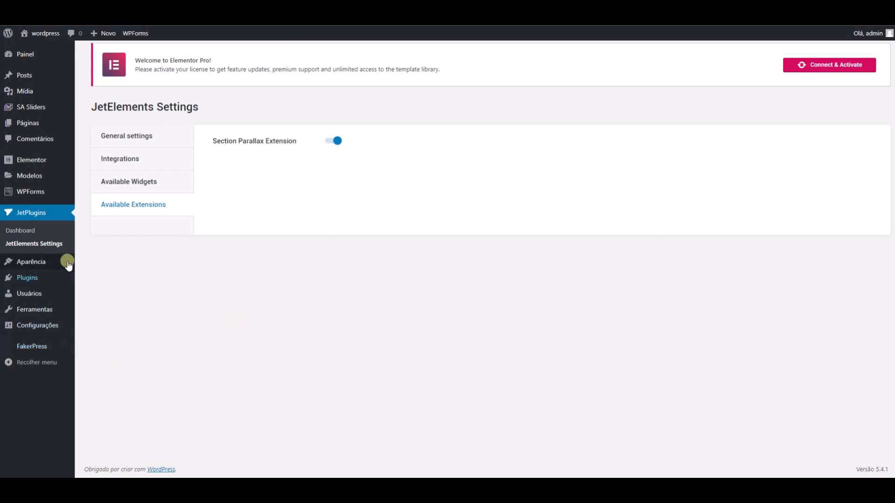
{"action": "mouse_move", "coordinate": [40, 176]}
{"action": "left_click", "coordinate": [105, 204]}
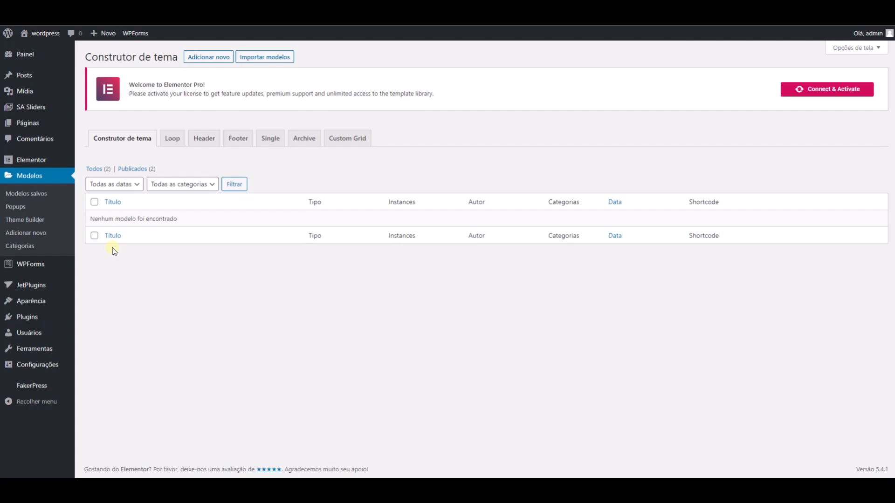
{"action": "left_click", "coordinate": [173, 139]}
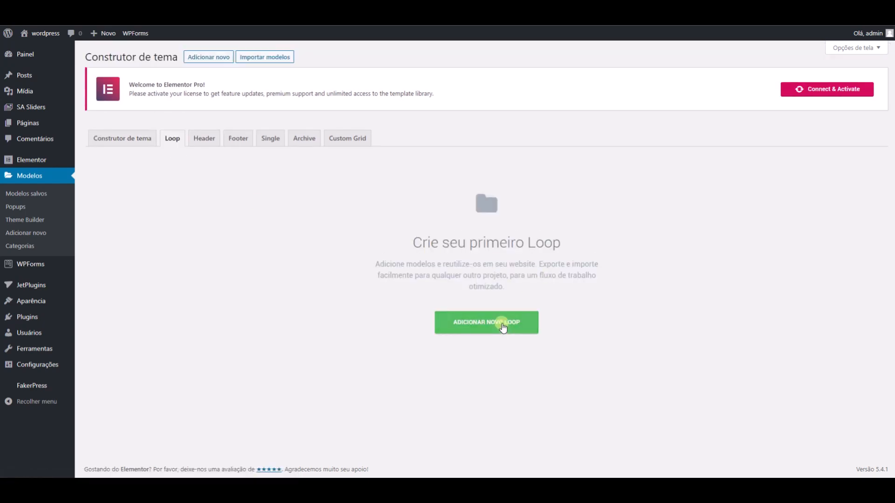
{"action": "left_click", "coordinate": [502, 322]}
{"action": "left_click", "coordinate": [497, 288]}
{"action": "type", "text": "ca"}
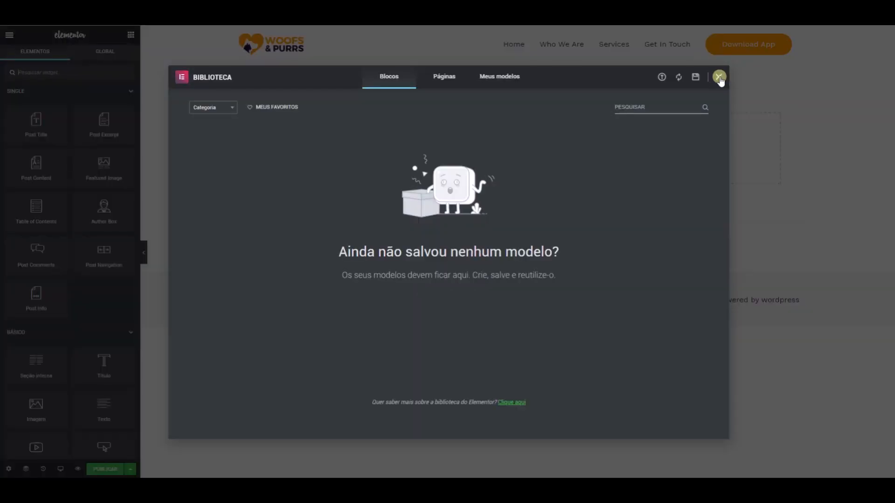
{"action": "left_click", "coordinate": [719, 78]}
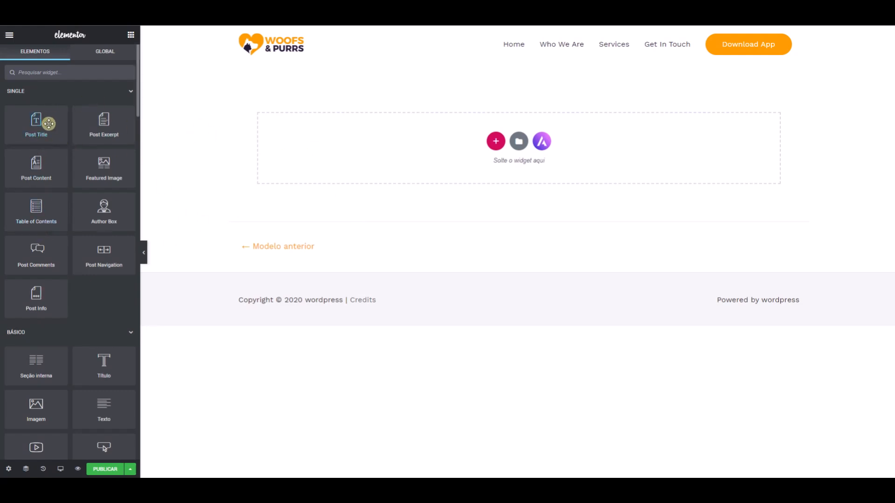
- Add an Image widget to the empty Loop template and link its image to the dynamic Author Profile Picture
{"action": "left_click_drag", "start_coordinate": [36, 405], "coordinate": [383, 119]}
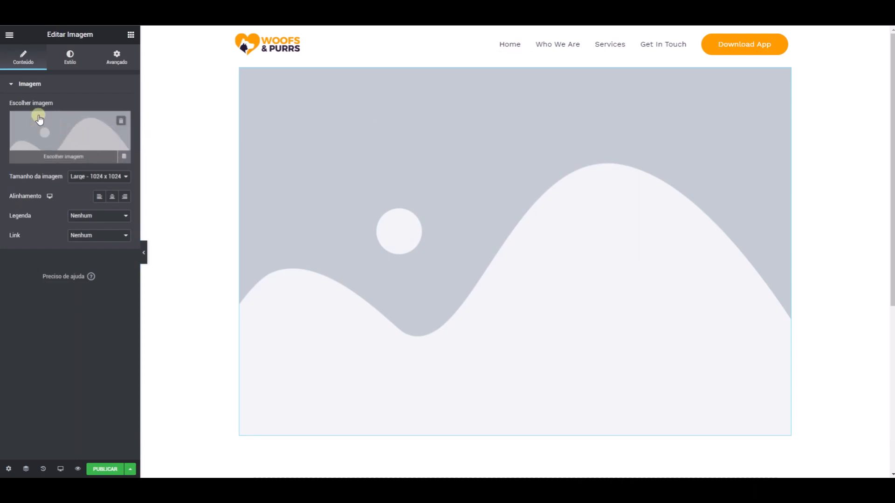
{"action": "left_click", "coordinate": [125, 158]}
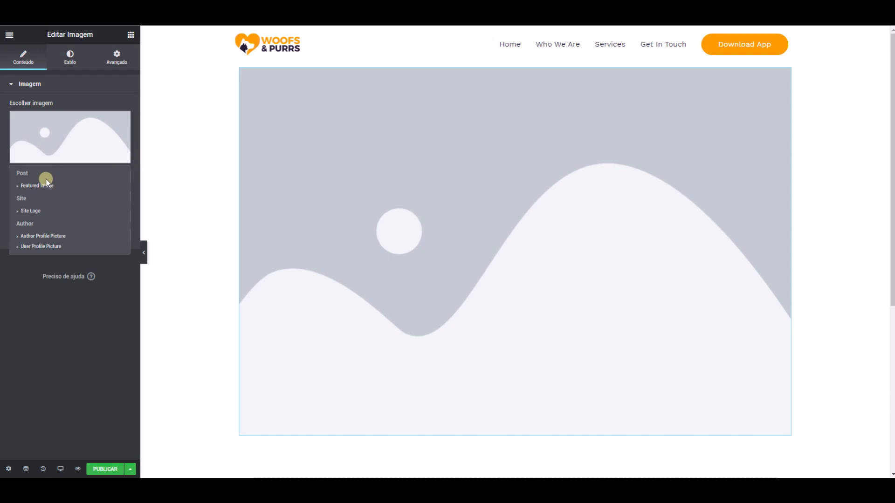
{"action": "left_click", "coordinate": [26, 237]}
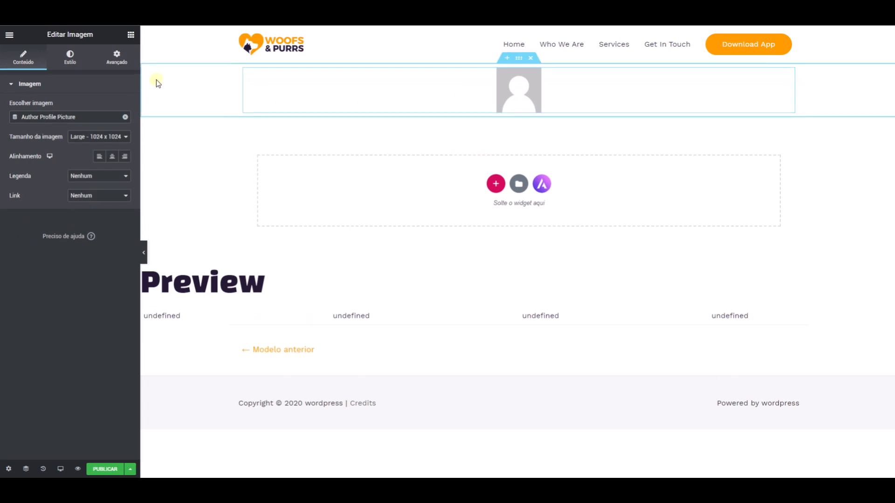
- Add a Post Info widget below the author picture
{"action": "left_click", "coordinate": [130, 35]}
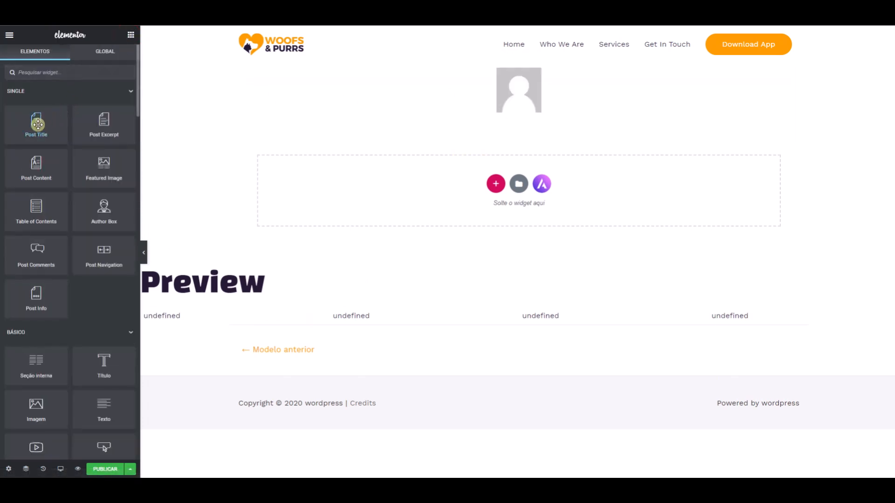
{"action": "mouse_move", "coordinate": [38, 124]}
{"action": "left_mouse_down"}
{"action": "mouse_move", "coordinate": [365, 144]}
{"action": "mouse_move", "coordinate": [26, 113]}
{"action": "mouse_move", "coordinate": [35, 128]}
{"action": "left_mouse_up"}
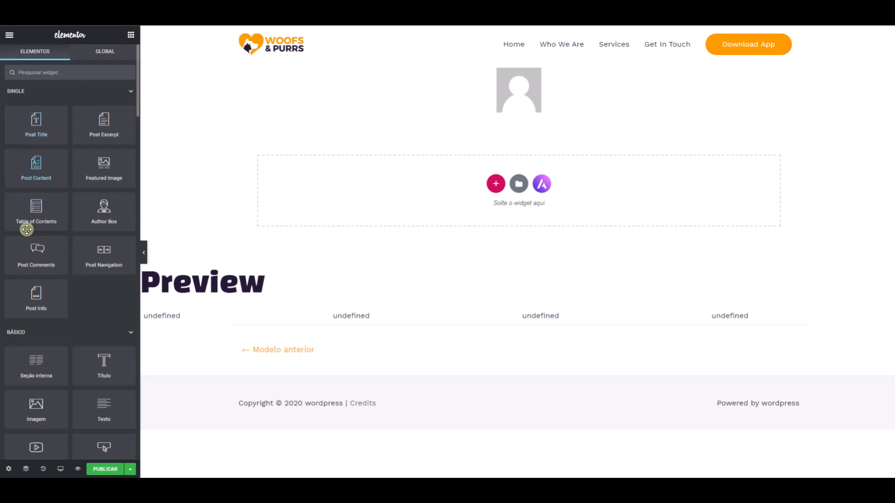
{"action": "left_click_drag", "start_coordinate": [33, 295], "coordinate": [530, 104]}
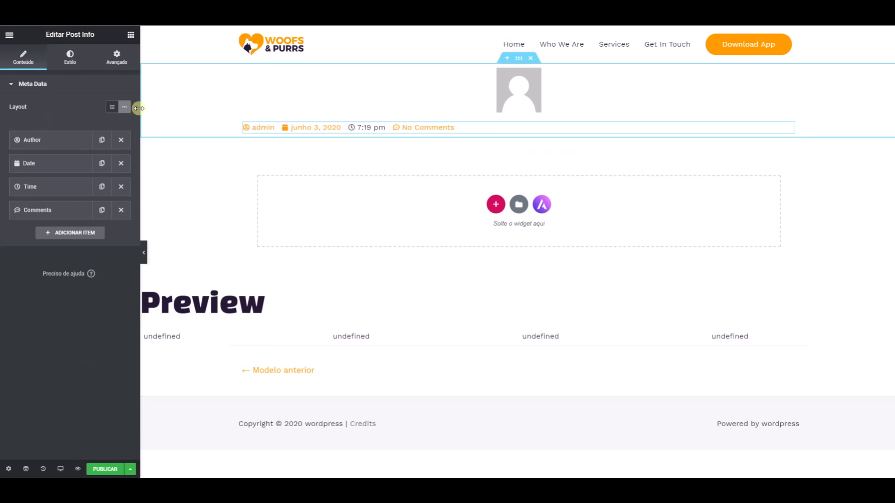
{"action": "left_click", "coordinate": [130, 33]}
{"action": "left_click_drag", "start_coordinate": [104, 210], "coordinate": [528, 133]}
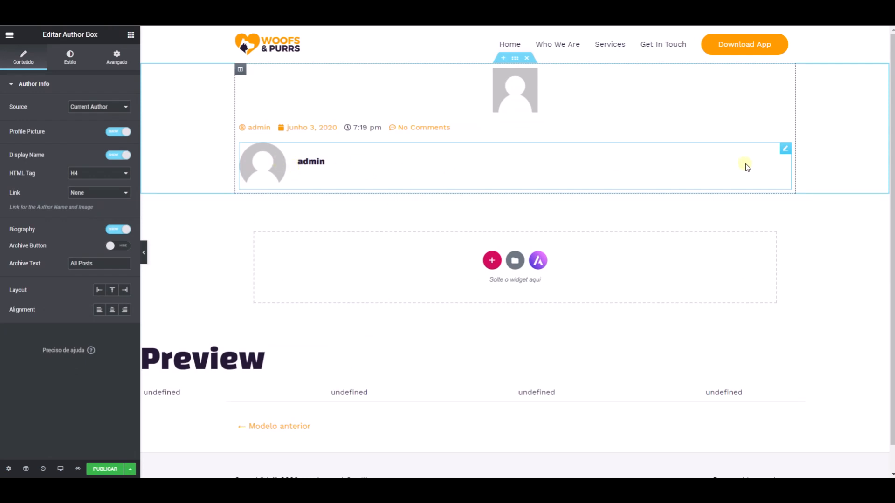
{"action": "right_click", "coordinate": [783, 154]}
{"action": "left_click", "coordinate": [795, 281]}
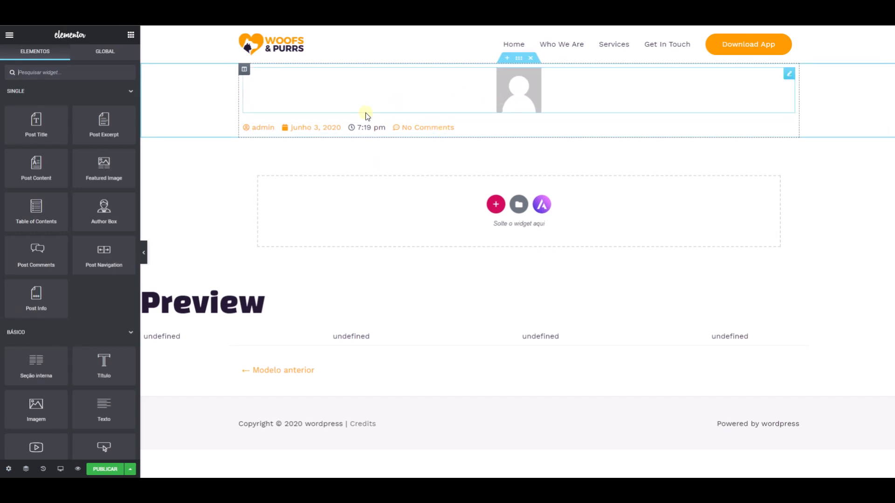
- Remove the Comments, Time and Date items from the Post Info widget, keeping only Author
{"action": "left_click", "coordinate": [790, 130]}
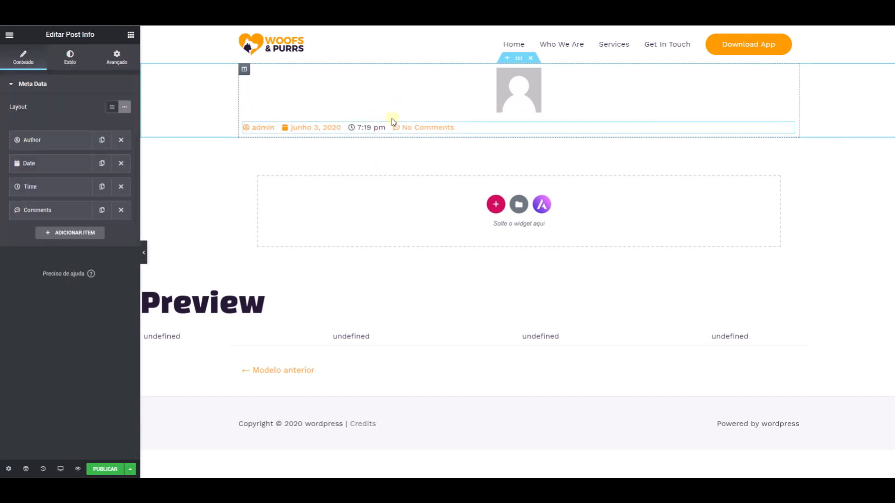
{"action": "left_click", "coordinate": [121, 210]}
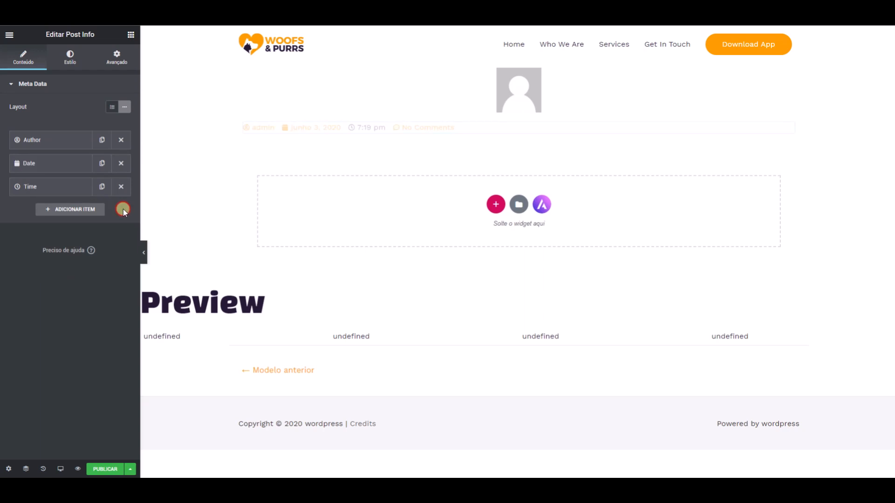
{"action": "left_click", "coordinate": [121, 186]}
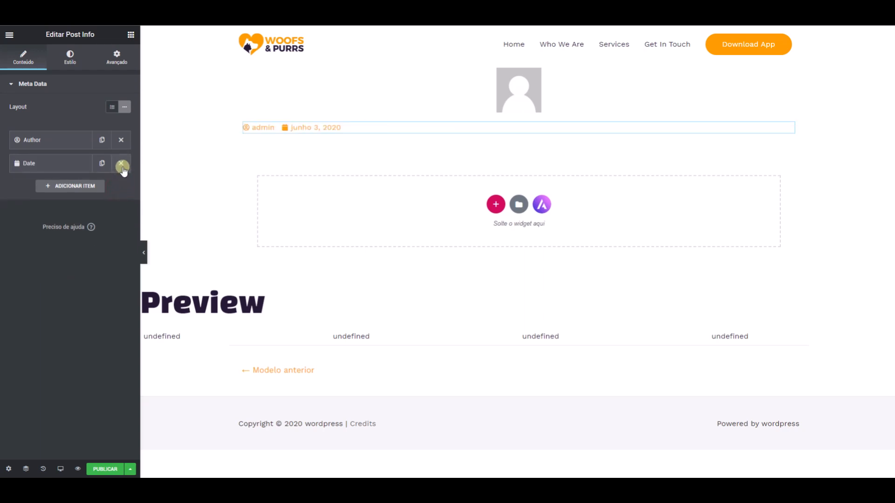
{"action": "left_click", "coordinate": [120, 163]}
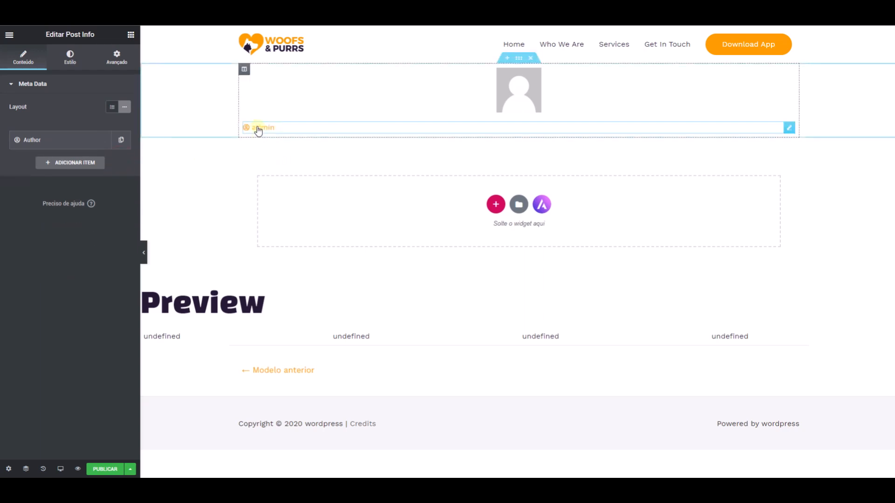
- Set the Author item's icon to None in the Post Info widget
{"action": "left_click", "coordinate": [76, 141]}
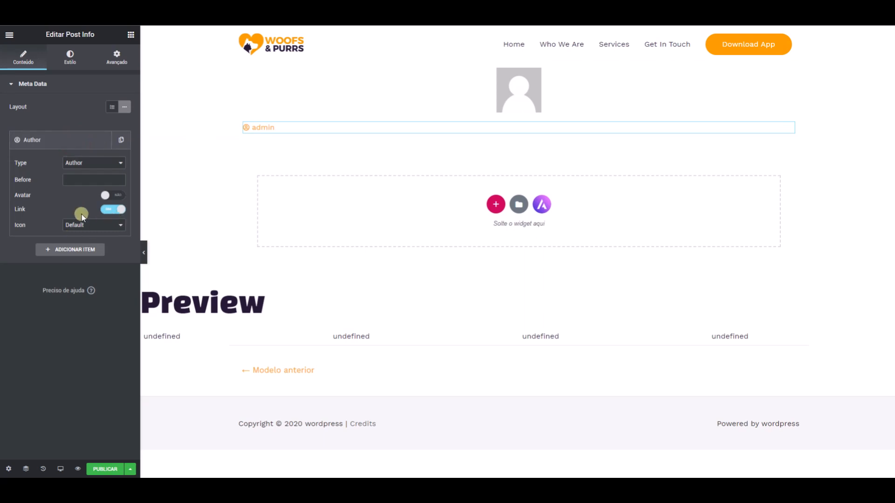
{"action": "left_click", "coordinate": [73, 226]}
{"action": "left_click", "coordinate": [86, 237]}
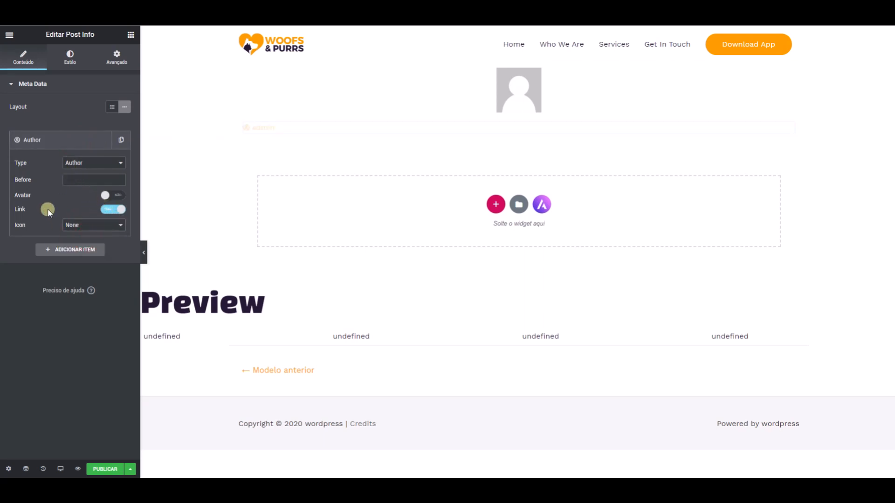
- Try the Custom icon option for the Author item, look through the icon library, and return the icon to None
{"action": "left_click", "coordinate": [90, 225]}
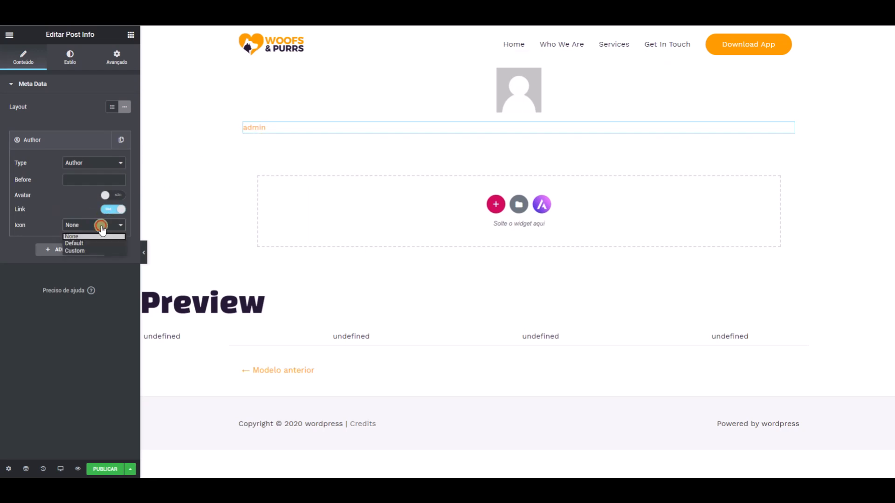
{"action": "left_click", "coordinate": [85, 251]}
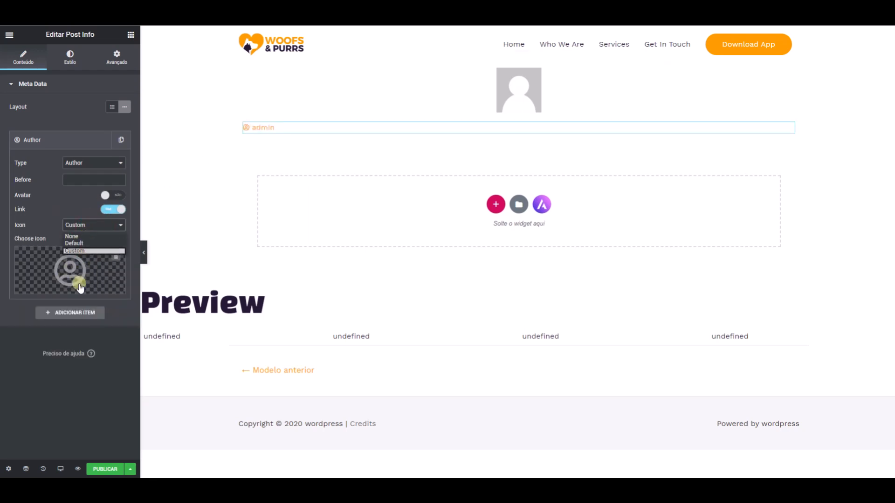
{"action": "left_click", "coordinate": [39, 289]}
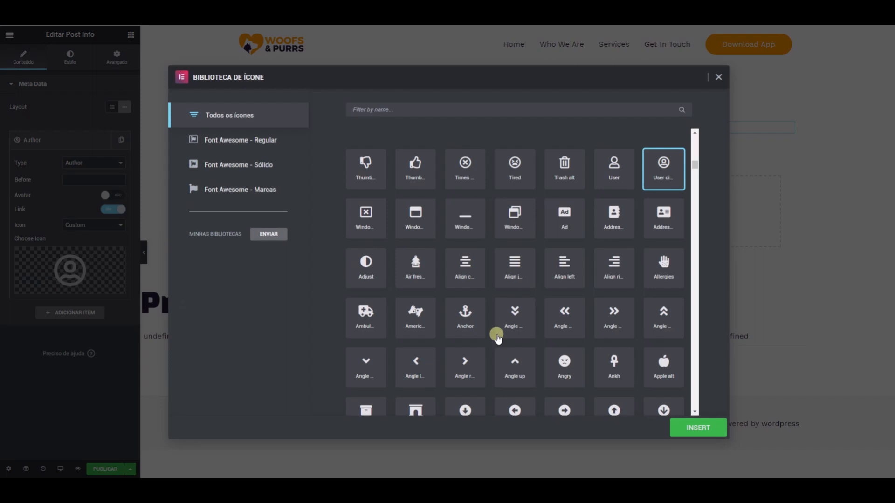
{"action": "left_click", "coordinate": [718, 77]}
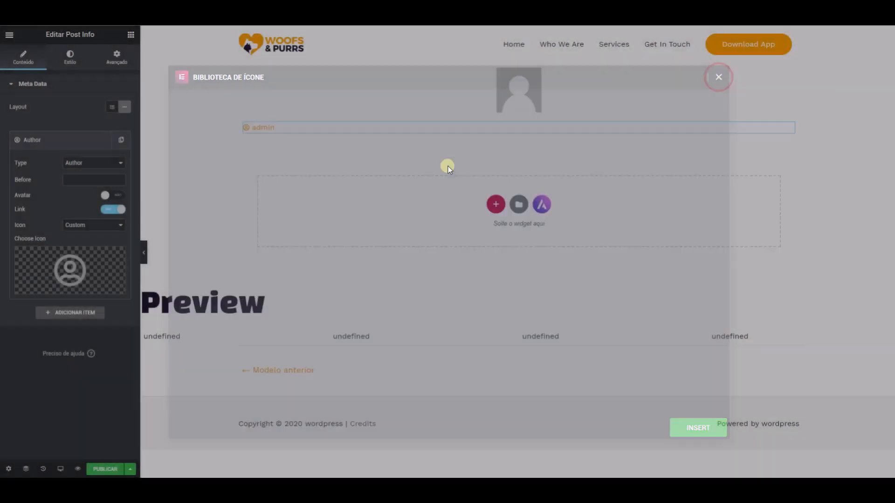
{"action": "left_click", "coordinate": [93, 225]}
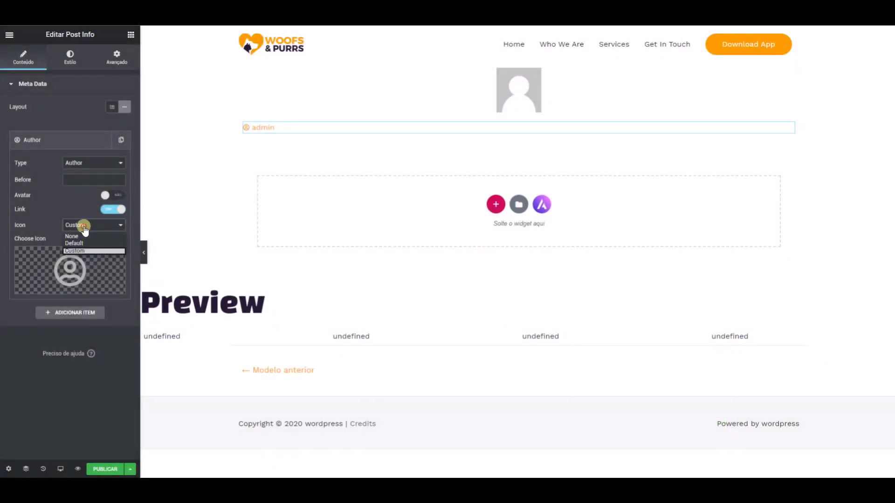
{"action": "left_click", "coordinate": [82, 235]}
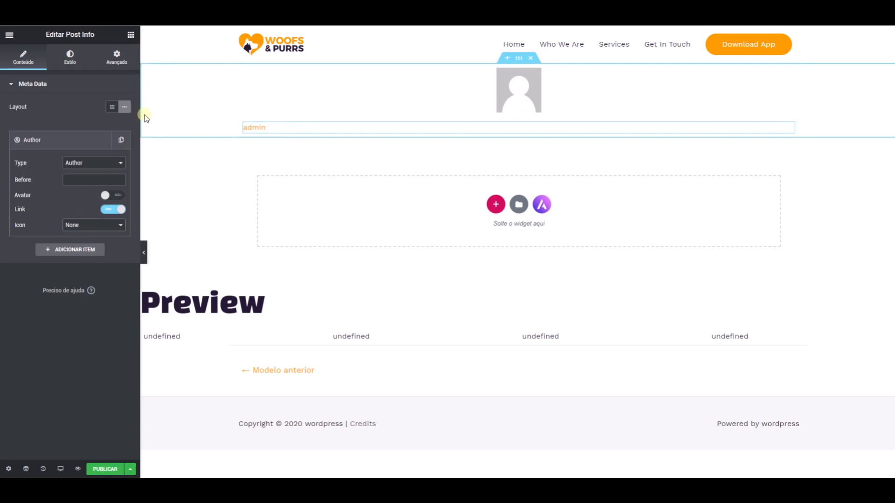
{"action": "left_click", "coordinate": [76, 144]}
{"action": "left_click", "coordinate": [79, 147]}
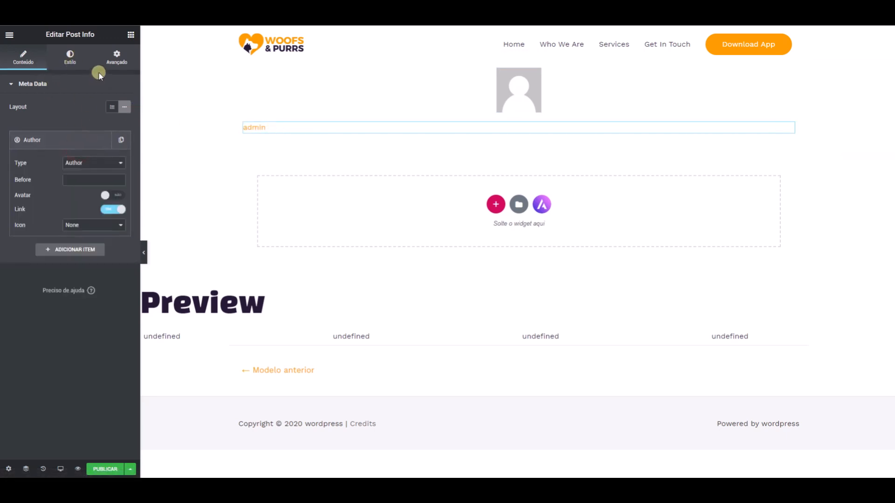
- Center the alignment of the Post Info list under the author picture
{"action": "left_click", "coordinate": [70, 57]}
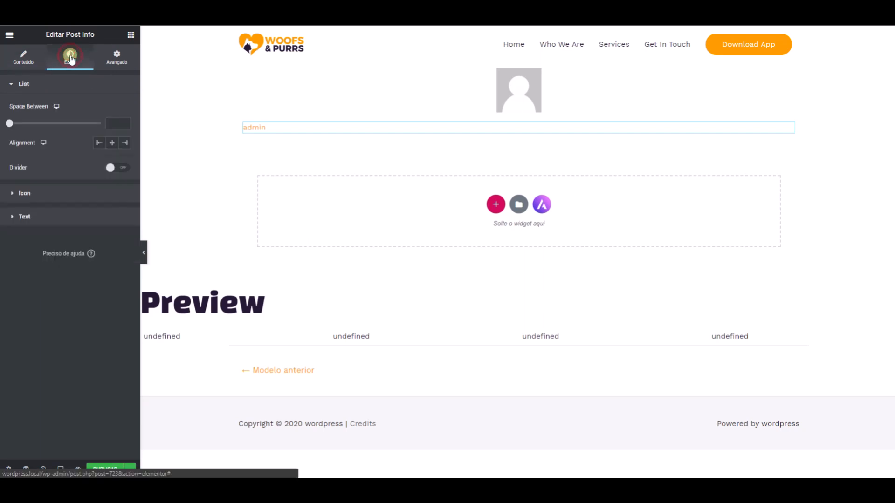
{"action": "left_click", "coordinate": [48, 215]}
{"action": "left_click", "coordinate": [123, 203]}
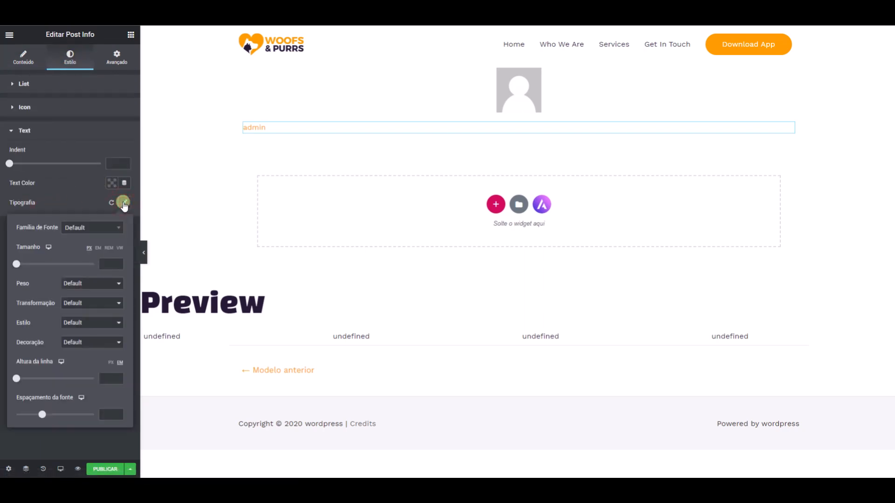
{"action": "left_click", "coordinate": [123, 203]}
{"action": "left_click", "coordinate": [58, 83]}
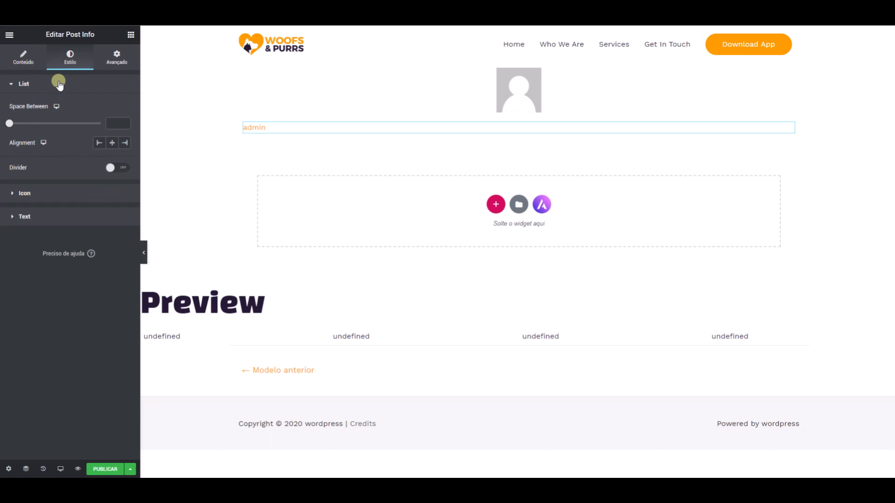
{"action": "left_click", "coordinate": [111, 142]}
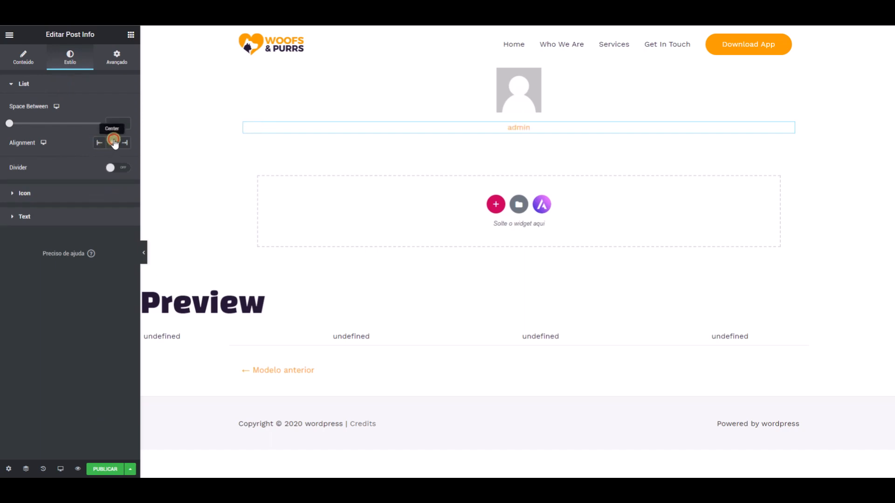
{"action": "left_click", "coordinate": [523, 99]}
{"action": "left_click", "coordinate": [519, 128]}
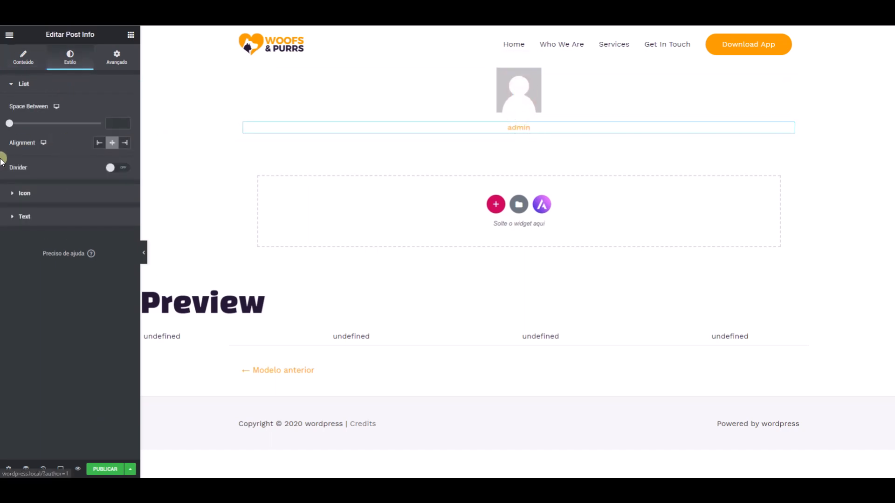
- Set the Post Info text typography to the Encode Sans font family at a size of 14 px
{"action": "left_click", "coordinate": [54, 216]}
{"action": "left_click", "coordinate": [123, 202]}
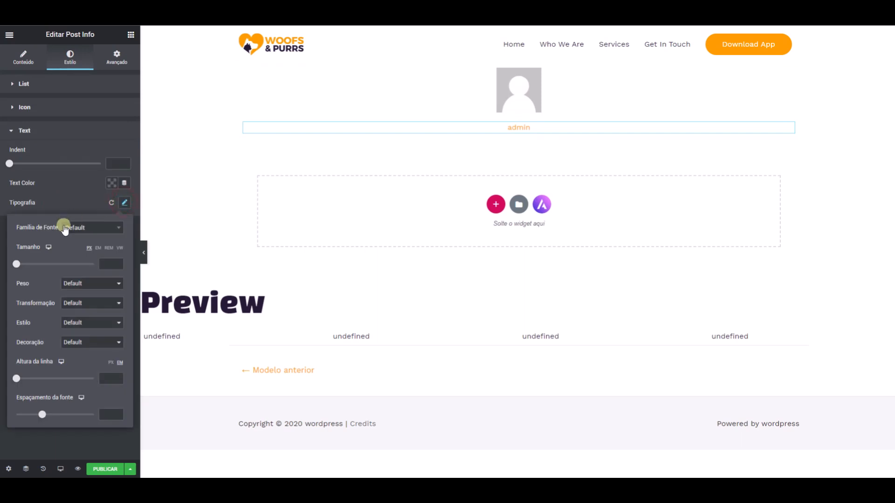
{"action": "left_click", "coordinate": [67, 228]}
{"action": "type", "text": "encode"}
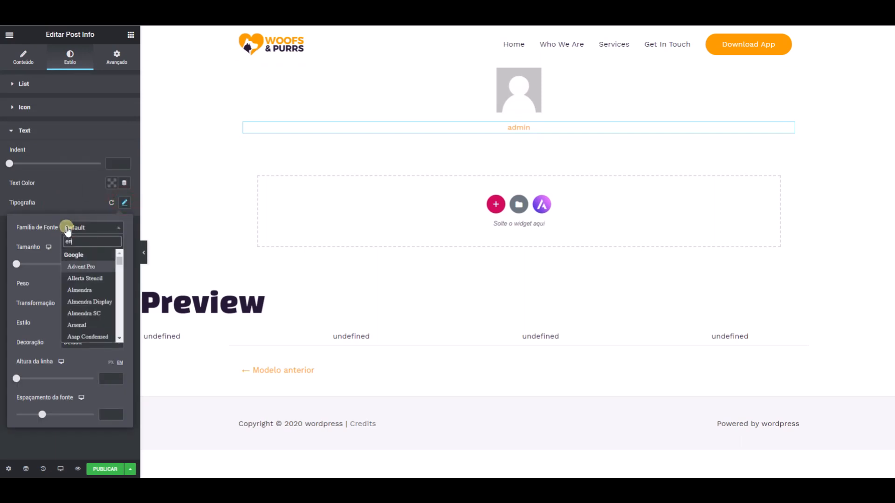
{"action": "left_click", "coordinate": [92, 266]}
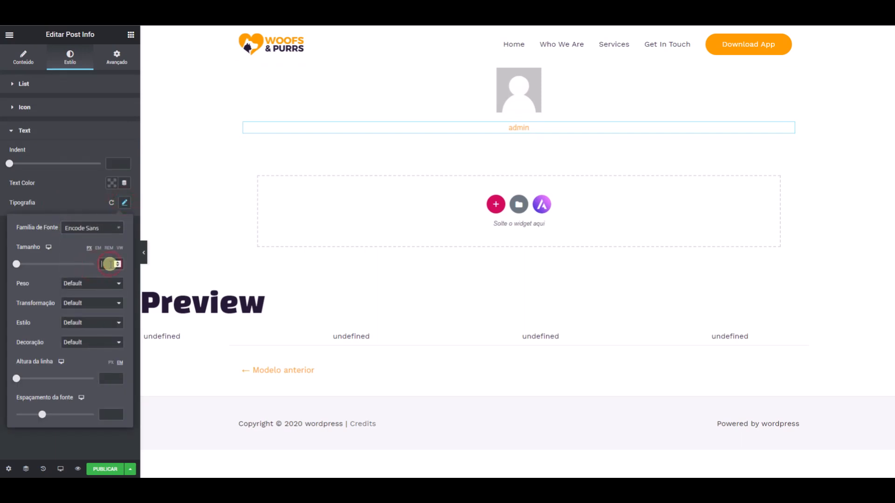
{"action": "type", "text": "14"}
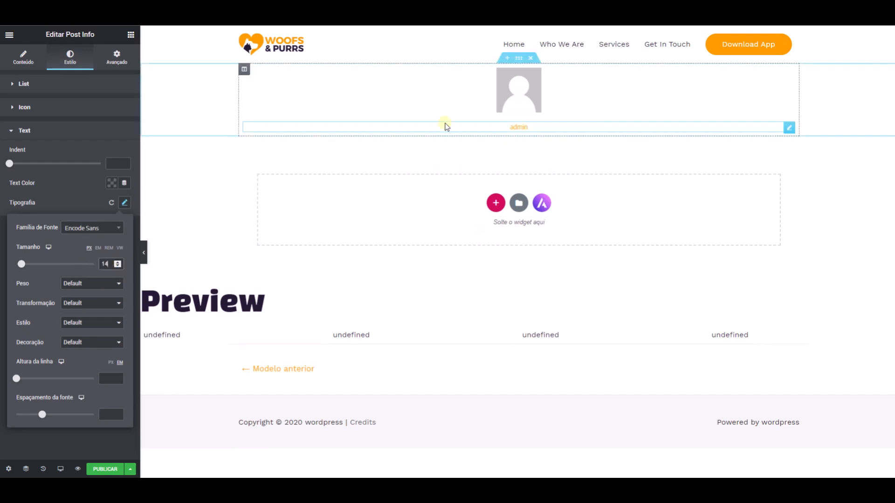
- Reset the Post Info text's font family to Default
{"action": "left_click", "coordinate": [95, 229]}
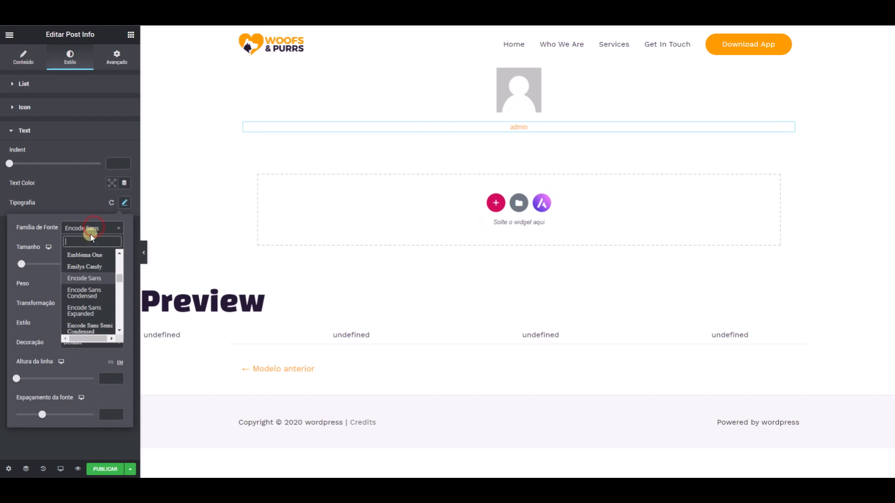
{"action": "left_click_drag", "start_coordinate": [119, 278], "coordinate": [112, 236]}
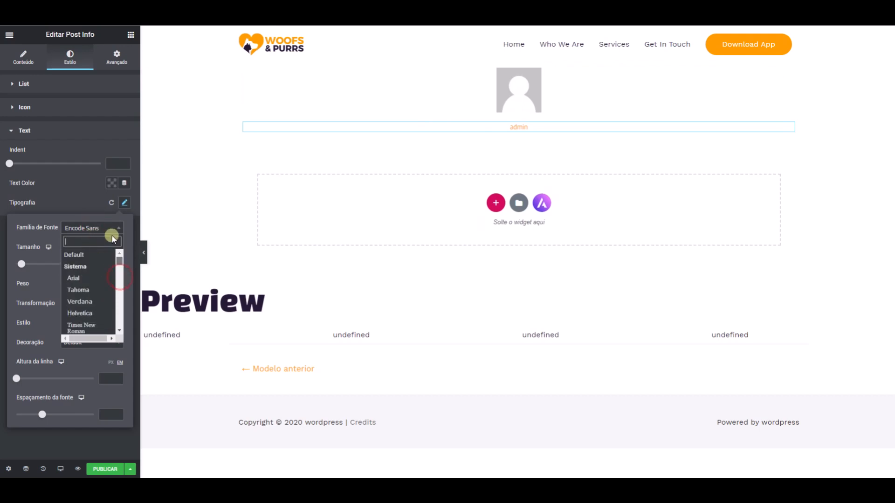
{"action": "left_click", "coordinate": [69, 256]}
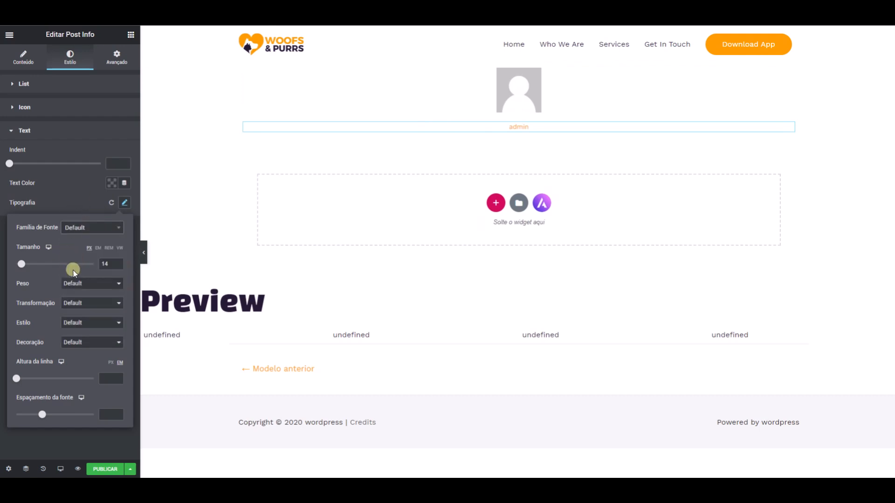
- Set the Post Info text's transformation to Capitalizar and close the typography settings
{"action": "left_click", "coordinate": [82, 284]}
{"action": "left_click", "coordinate": [27, 309]}
{"action": "left_click", "coordinate": [93, 303]}
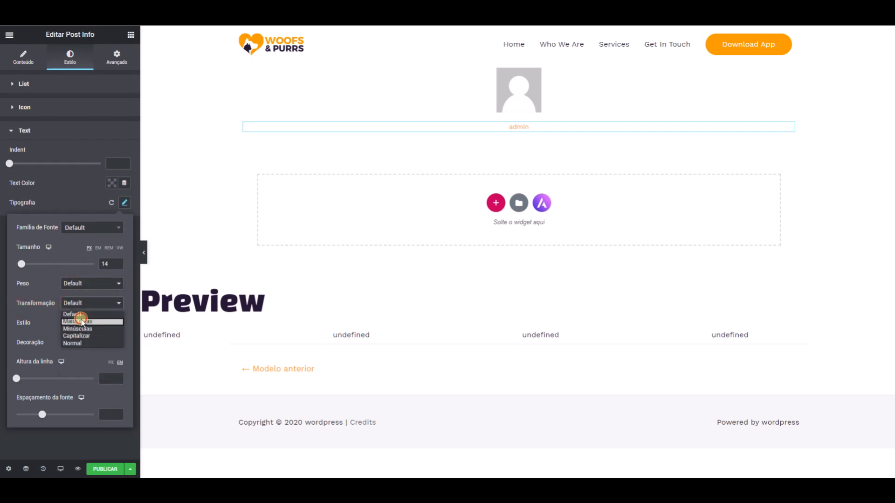
{"action": "left_click", "coordinate": [82, 321]}
{"action": "left_click", "coordinate": [83, 304]}
{"action": "left_click", "coordinate": [83, 336]}
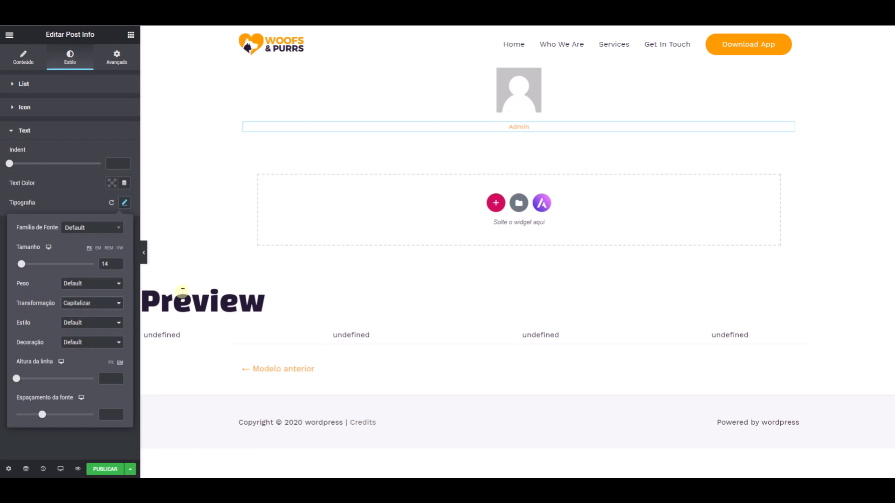
{"action": "left_click", "coordinate": [94, 195]}
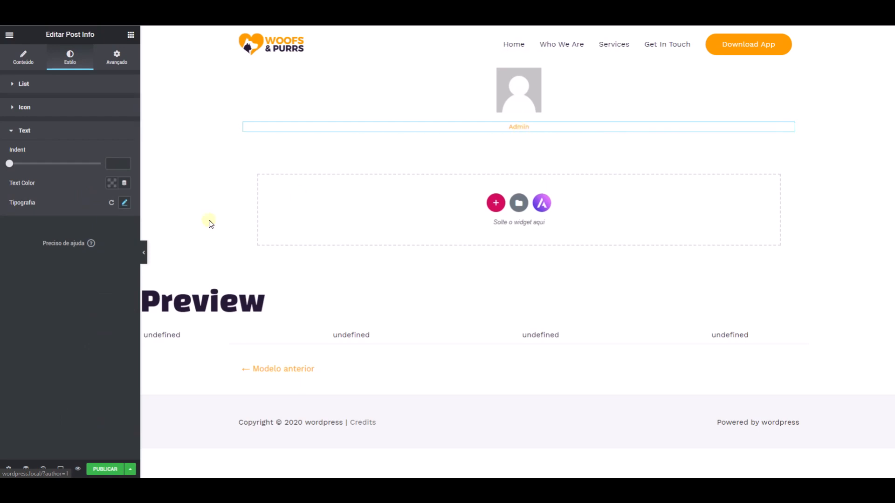
{"action": "left_click", "coordinate": [113, 401]}
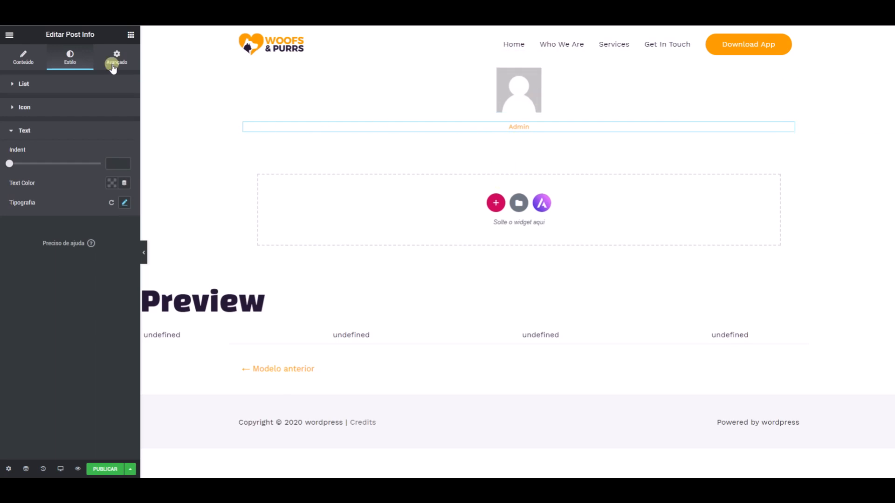
- Add a Button (Botão) widget below the author name and center it
{"action": "left_click", "coordinate": [131, 36]}
{"action": "type", "text": "bot"}
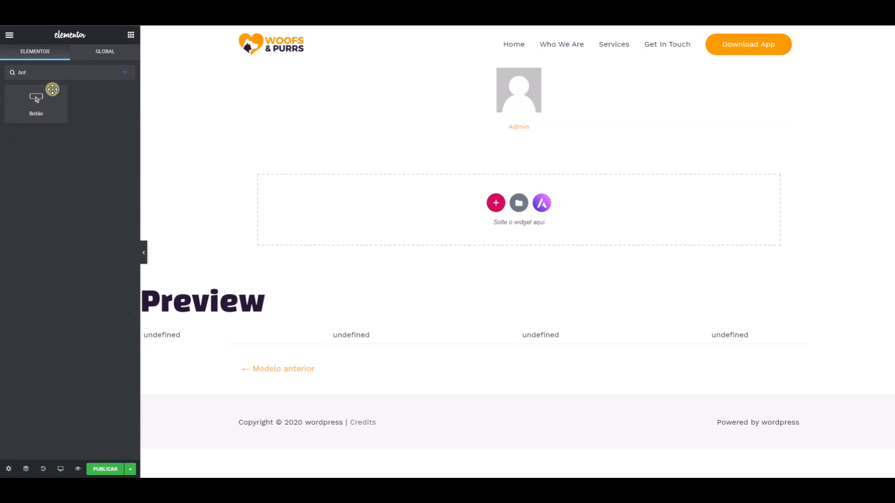
{"action": "left_click_drag", "start_coordinate": [34, 99], "coordinate": [491, 128]}
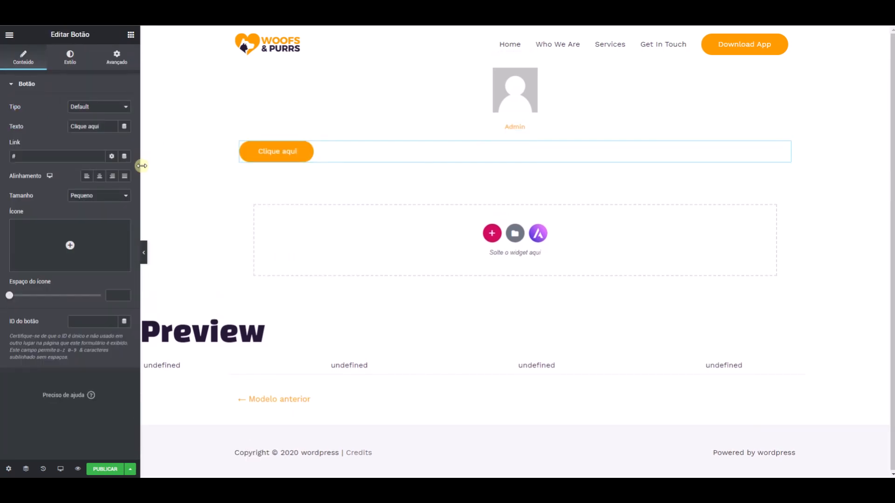
{"action": "left_click", "coordinate": [104, 177]}
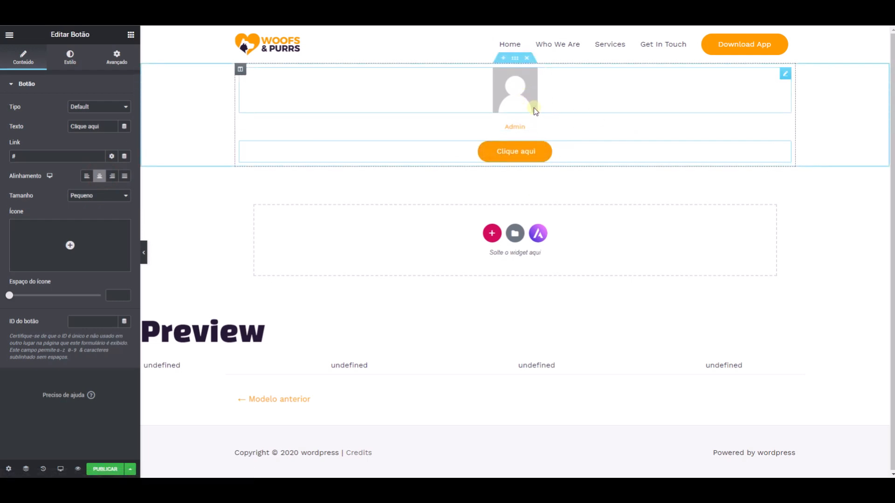
- Link the author picture to a custom URL (URL personalizado) using the dynamic Author URL tag
{"action": "left_click", "coordinate": [525, 93]}
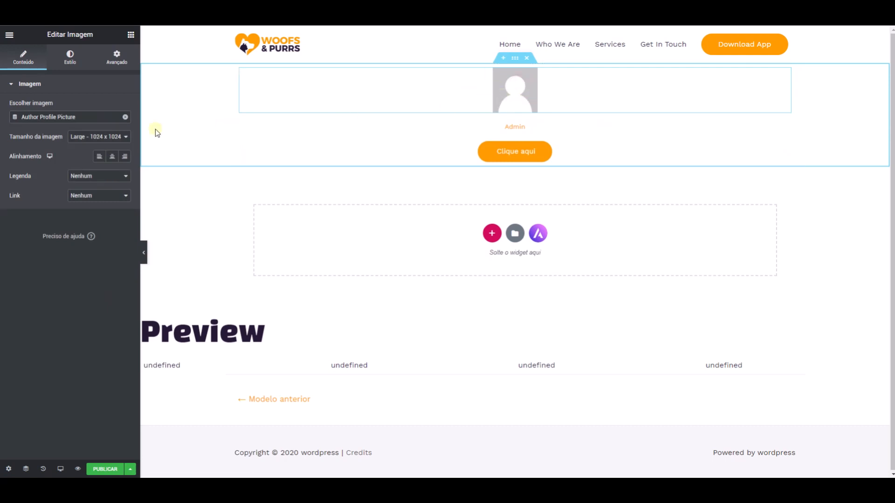
{"action": "left_click", "coordinate": [92, 196]}
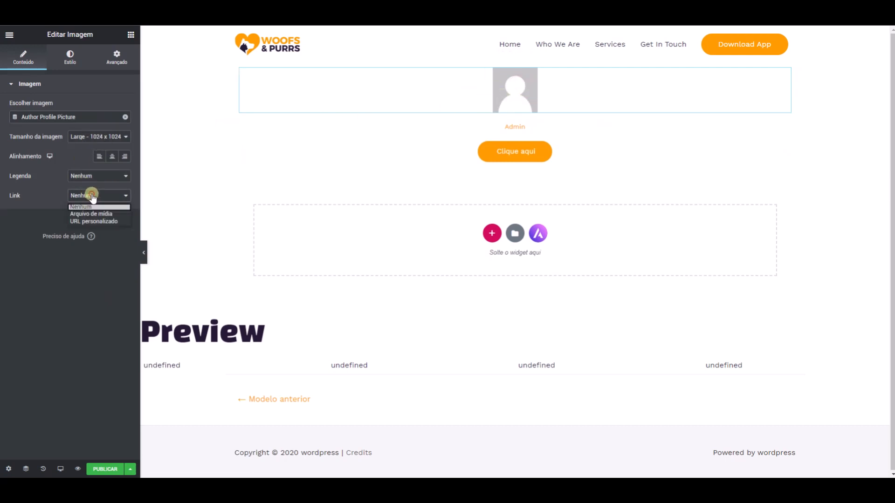
{"action": "left_click", "coordinate": [100, 222]}
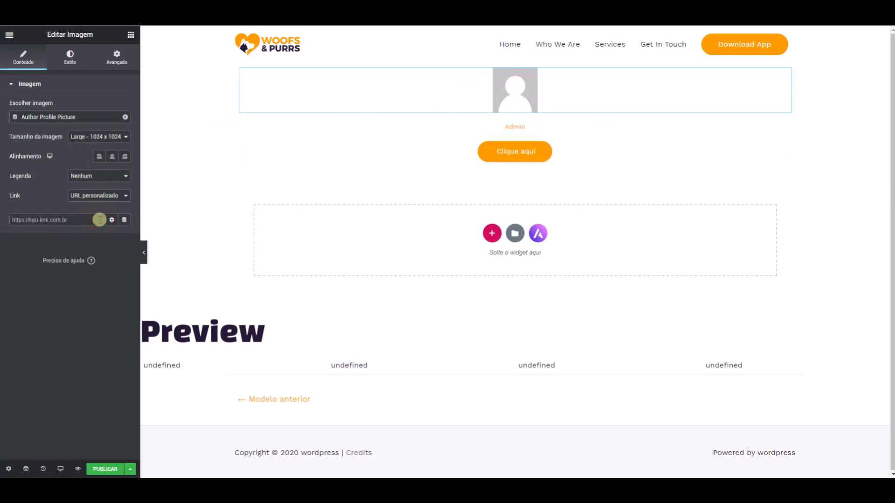
{"action": "left_click", "coordinate": [124, 220]}
{"action": "scroll", "coordinate": [59, 312], "scroll_direction": "down", "scroll_amount": 1}
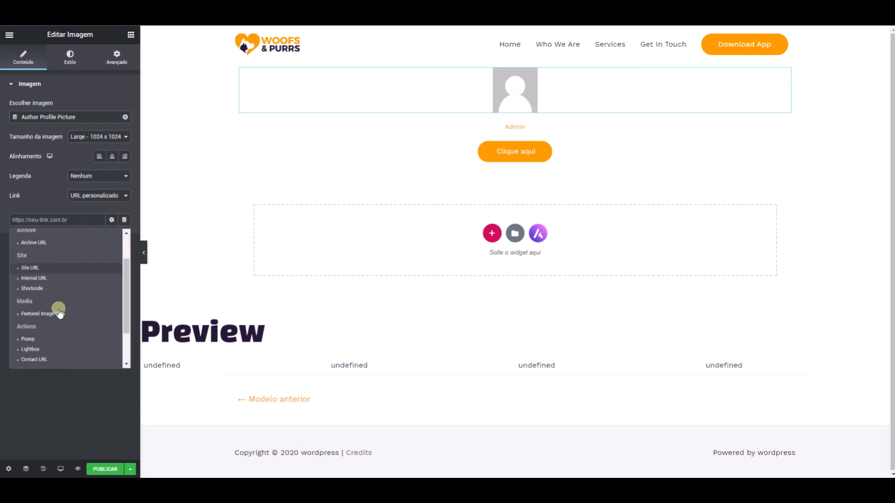
{"action": "scroll", "coordinate": [59, 311], "scroll_direction": "down", "scroll_amount": 1}
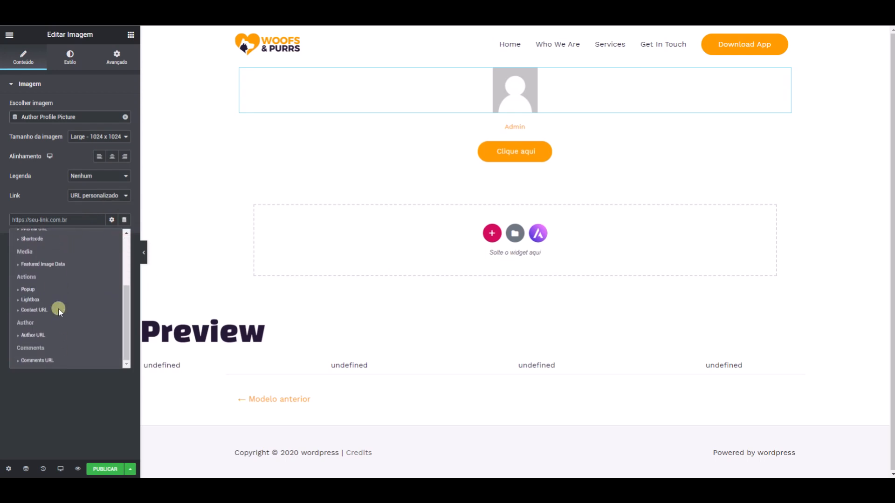
{"action": "left_click", "coordinate": [43, 333]}
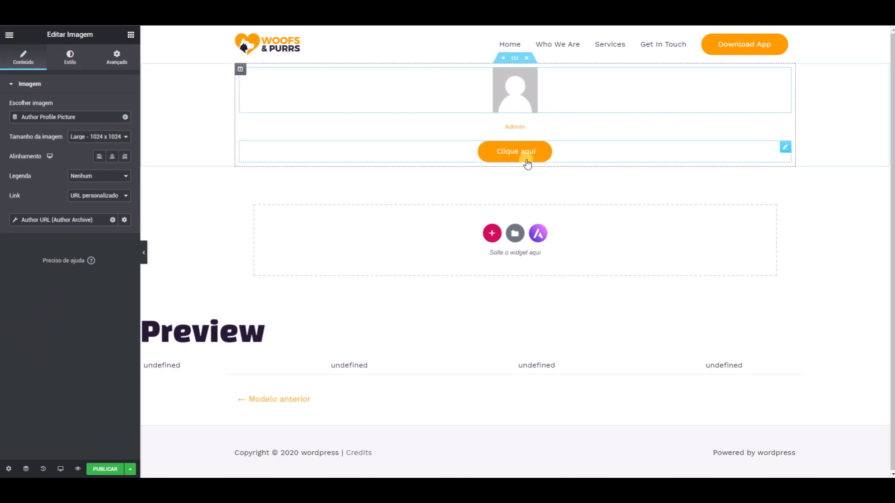
- Link the Clique aqui button to the author's page with the dynamic Author URL tag
{"action": "left_click", "coordinate": [788, 148]}
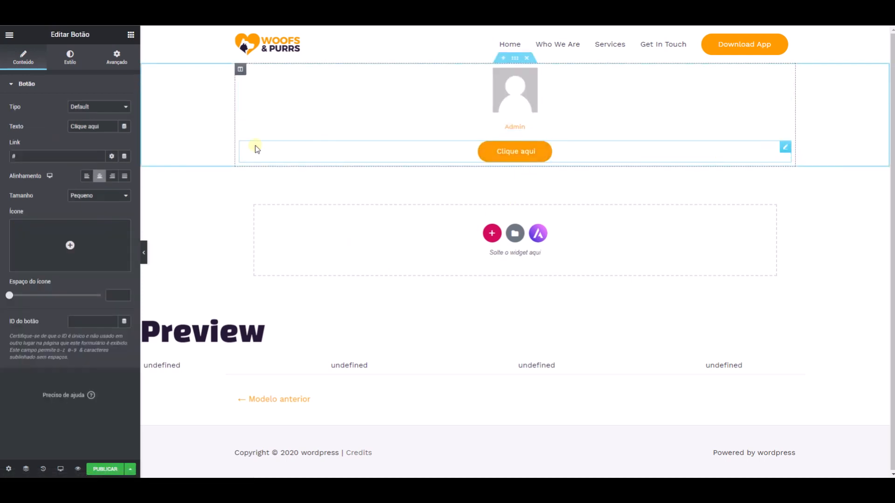
{"action": "left_click", "coordinate": [125, 157]}
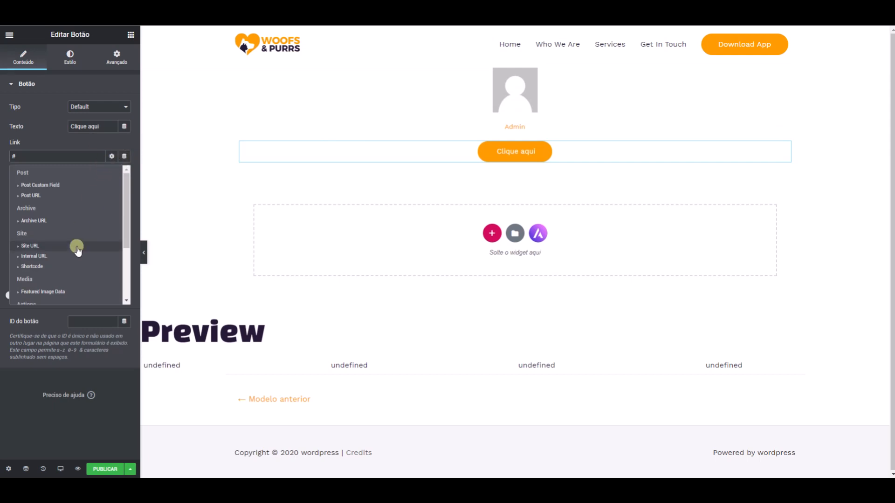
{"action": "scroll", "coordinate": [68, 256], "scroll_direction": "down", "scroll_amount": 3}
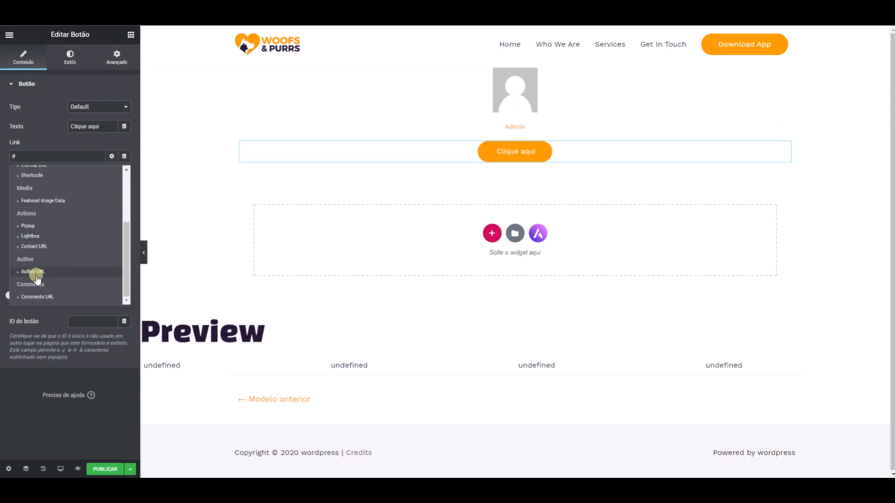
{"action": "left_click", "coordinate": [36, 272]}
- Review the link settings of the author picture and the Post Info author item, and publish the carousel template
{"action": "left_click", "coordinate": [498, 98]}
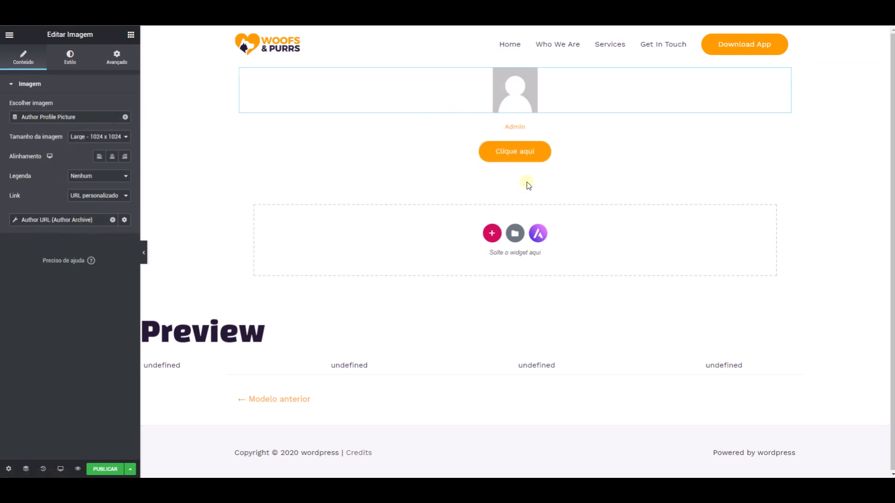
{"action": "left_click", "coordinate": [515, 130]}
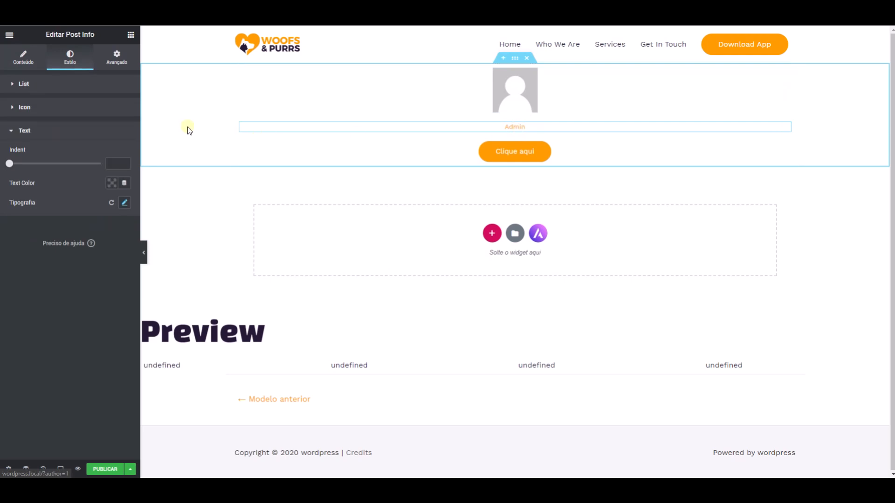
{"action": "left_click", "coordinate": [23, 57]}
{"action": "left_click", "coordinate": [62, 140]}
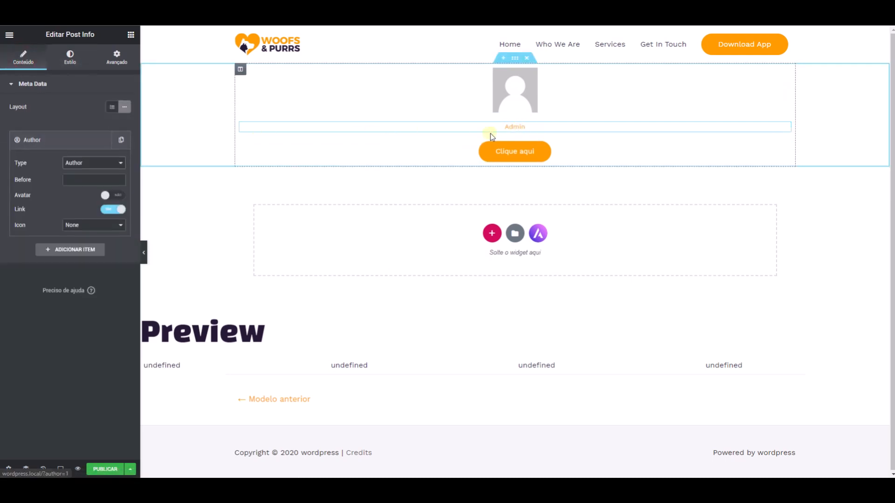
{"action": "left_click", "coordinate": [115, 468]}
{"action": "left_click", "coordinate": [683, 445]}
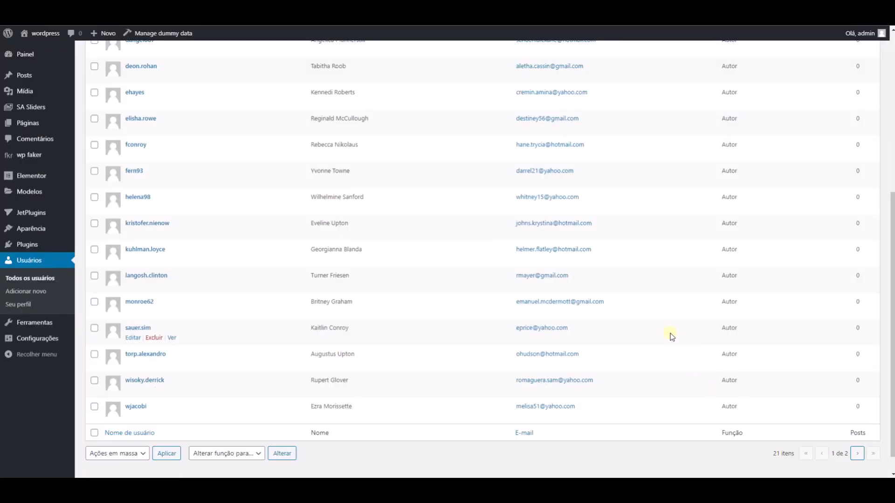
- Look through the WordPress users list and open the first author's profile to examine its fields and profile picture
{"action": "scroll", "coordinate": [471, 216], "scroll_direction": "up", "scroll_amount": 8}
{"action": "scroll", "coordinate": [471, 216], "scroll_direction": "down", "scroll_amount": 7}
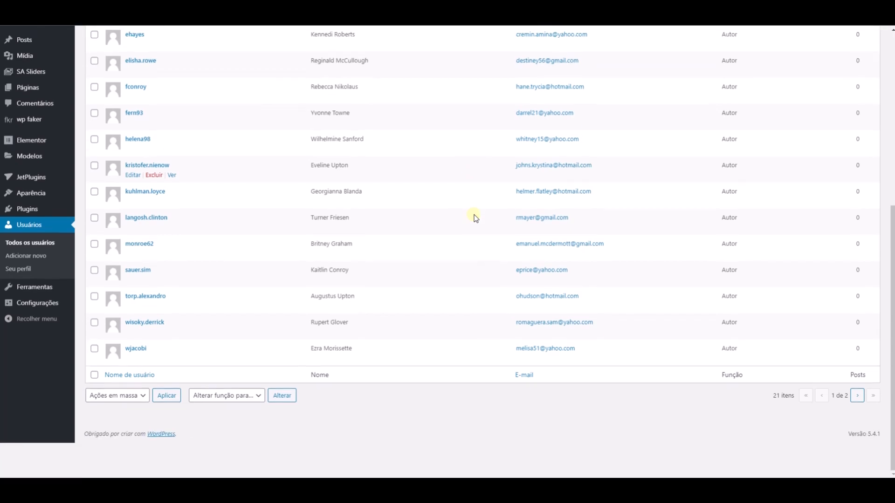
{"action": "scroll", "coordinate": [473, 216], "scroll_direction": "up", "scroll_amount": 6}
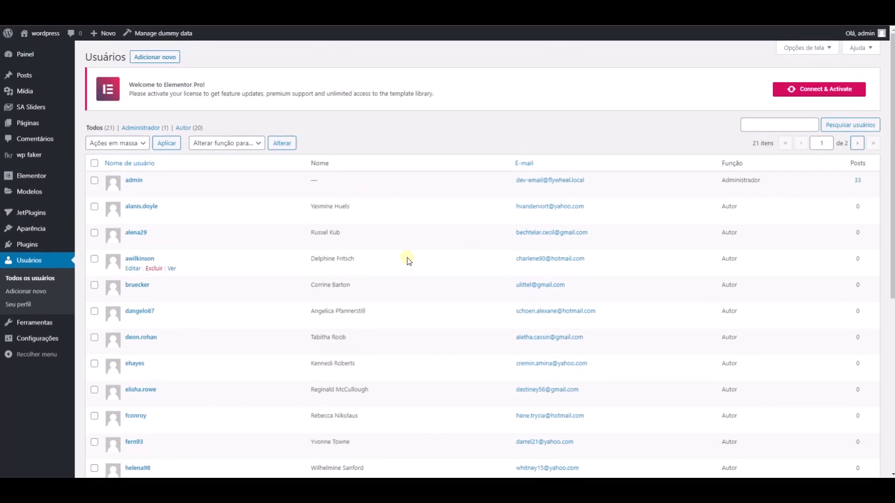
{"action": "scroll", "coordinate": [182, 318], "scroll_direction": "down", "scroll_amount": 5}
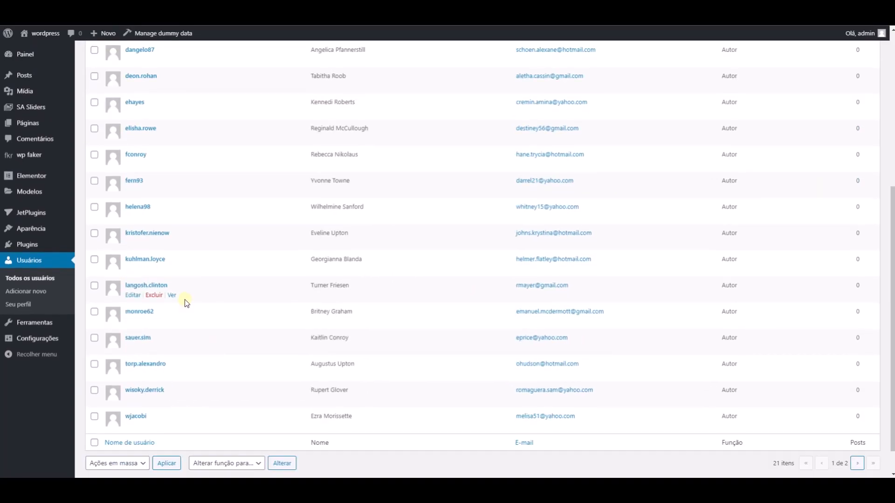
{"action": "scroll", "coordinate": [195, 295], "scroll_direction": "up", "scroll_amount": 5}
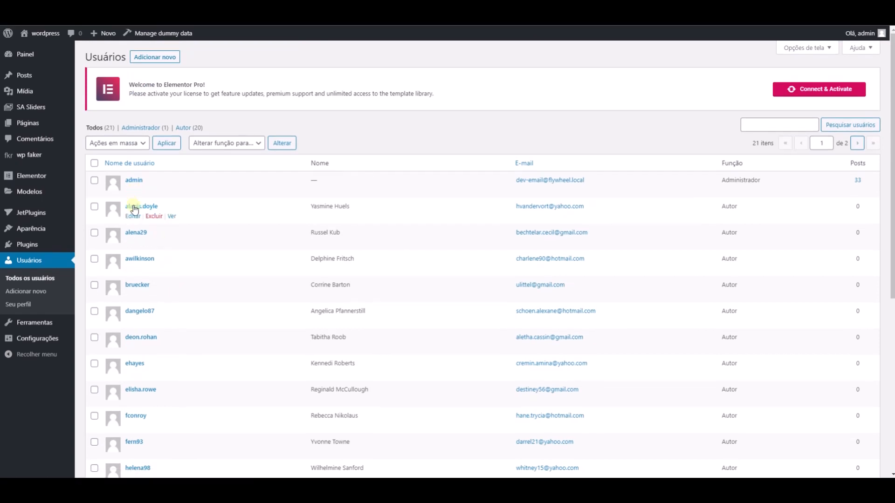
{"action": "left_click", "coordinate": [132, 216]}
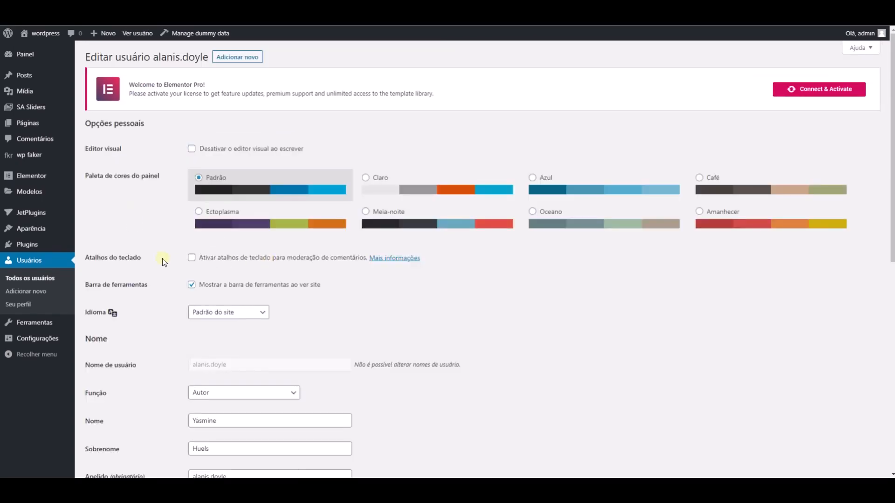
{"action": "scroll", "coordinate": [162, 258], "scroll_direction": "down", "scroll_amount": 8}
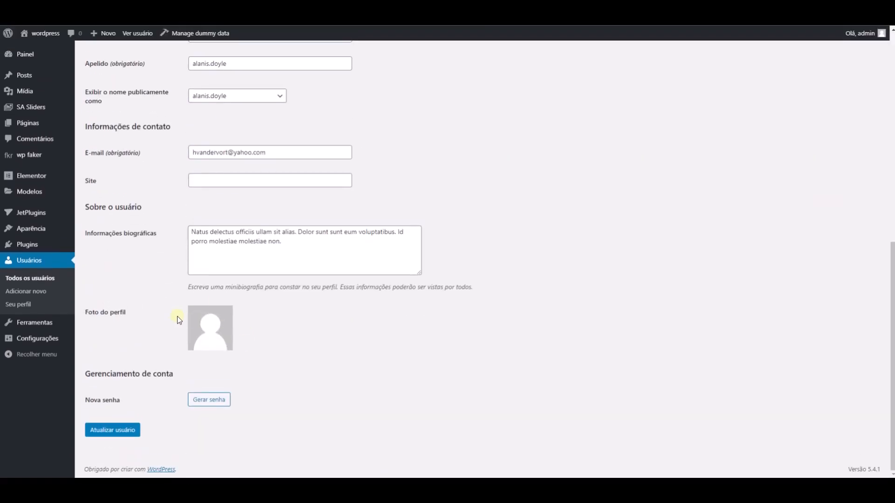
{"action": "scroll", "coordinate": [164, 216], "scroll_direction": "up", "scroll_amount": 9}
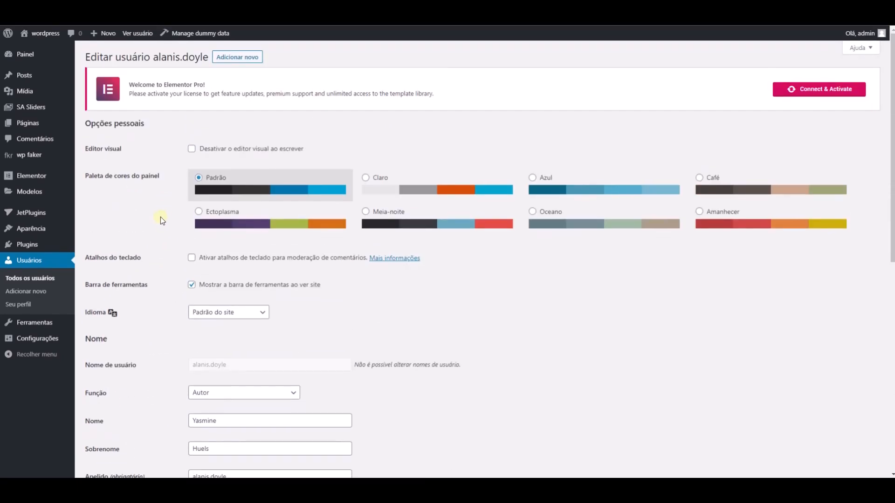
{"action": "scroll", "coordinate": [205, 270], "scroll_direction": "down", "scroll_amount": 9}
{"action": "scroll", "coordinate": [199, 247], "scroll_direction": "up", "scroll_amount": 9}
- Open the Theme Builder's list of Loop templates
{"action": "mouse_move", "coordinate": [55, 193]}
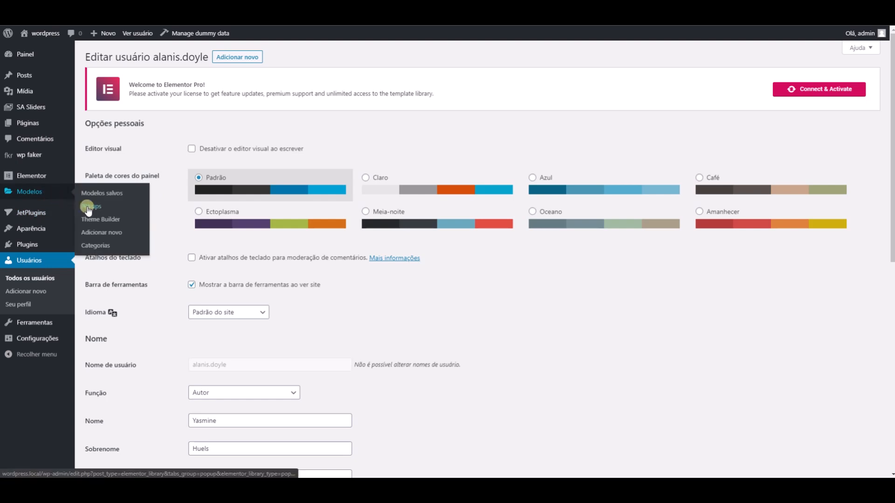
{"action": "left_click", "coordinate": [98, 222]}
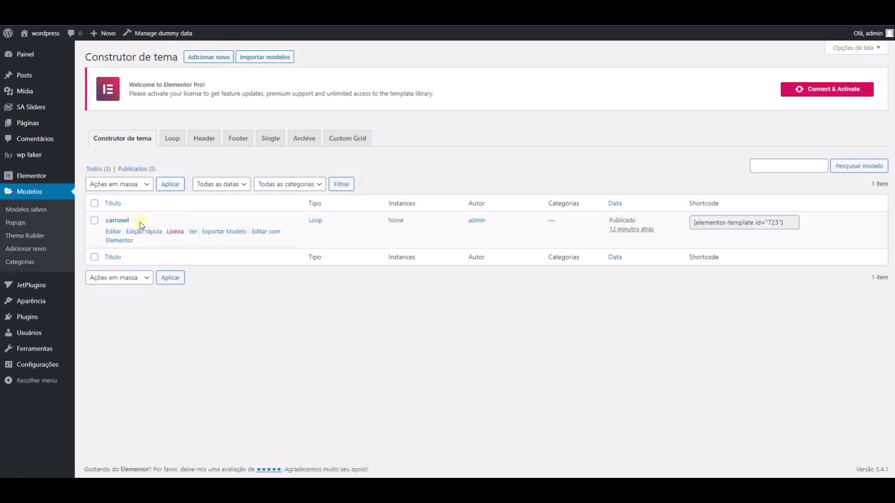
{"action": "left_click", "coordinate": [171, 139]}
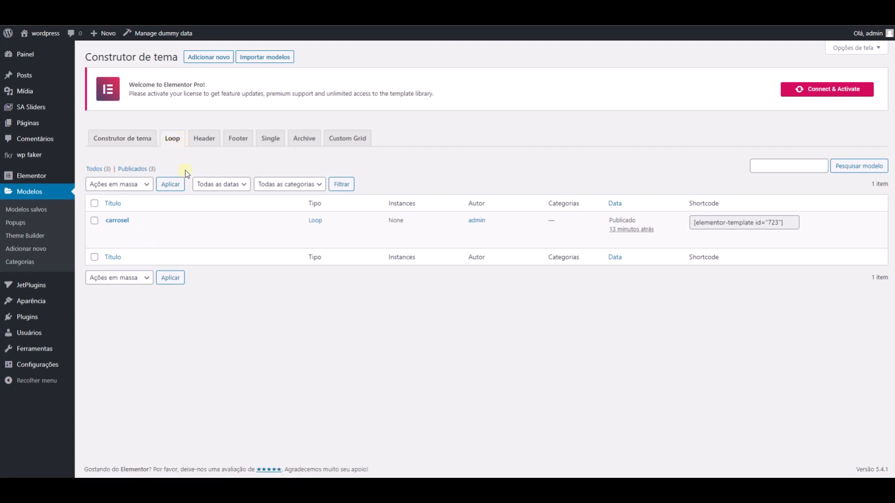
- Create a new template of type Loop named loop1
{"action": "left_click", "coordinate": [209, 57]}
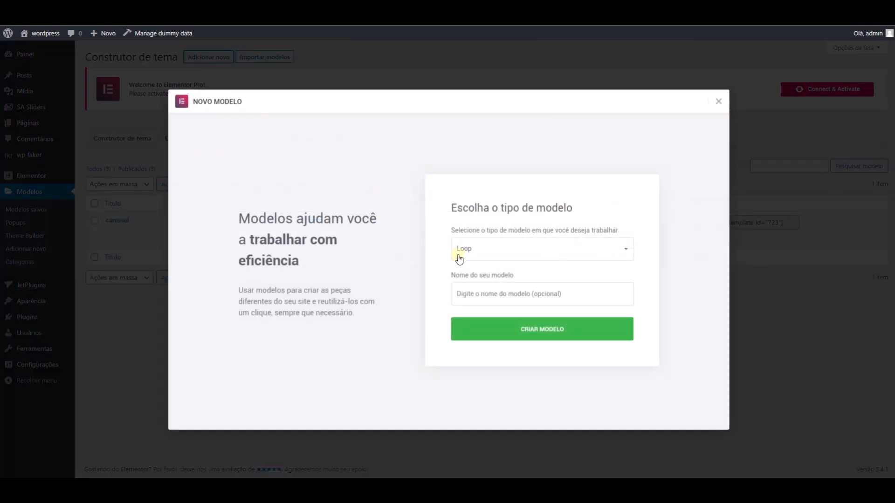
{"action": "left_click", "coordinate": [485, 287]}
{"action": "type", "text": "car"}
{"action": "key", "text": "BackSpace"}
{"action": "key", "text": "BackSpace"}
{"action": "key", "text": "BackSpace"}
{"action": "type", "text": "loop"}
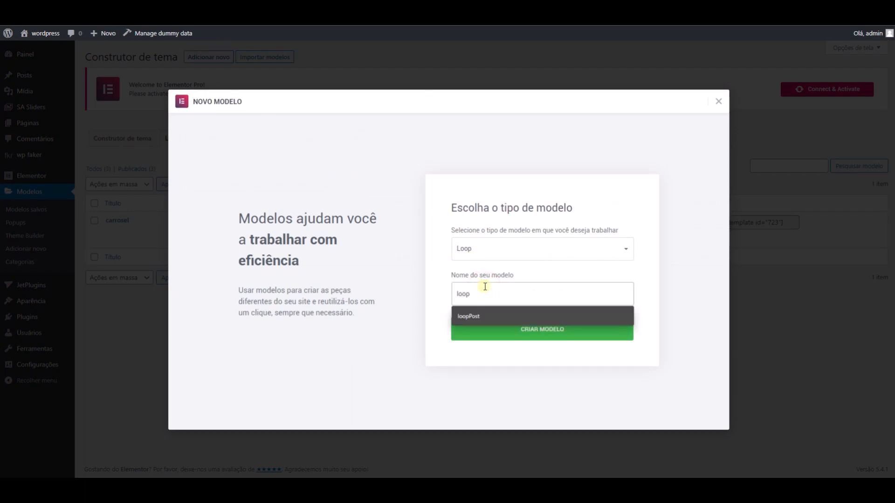
{"action": "type", "text": "1"}
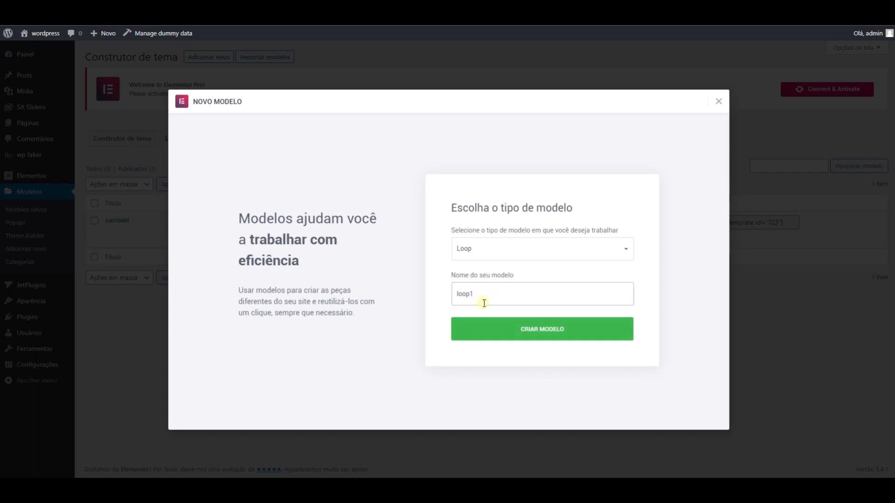
{"action": "left_click", "coordinate": [495, 331]}
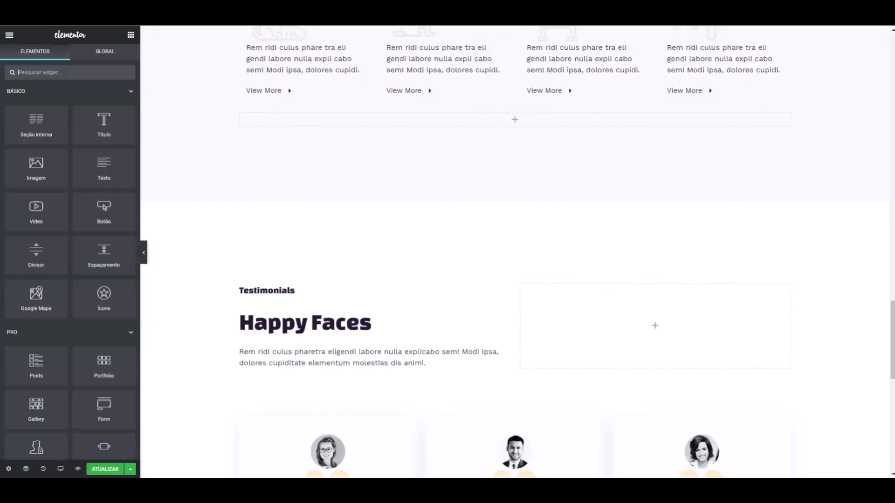
- Close the template library and add the Posts widget to the empty drop area of the new Loop template
{"action": "left_click", "coordinate": [10, 35]}
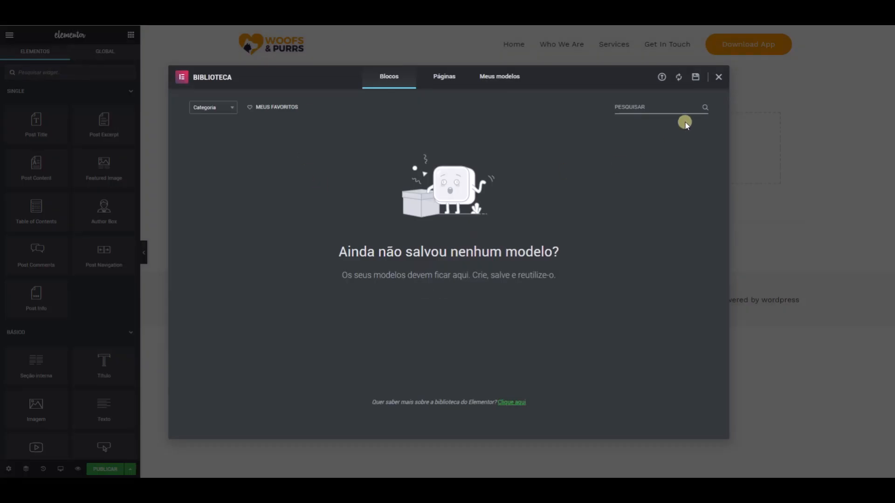
{"action": "left_click", "coordinate": [719, 77]}
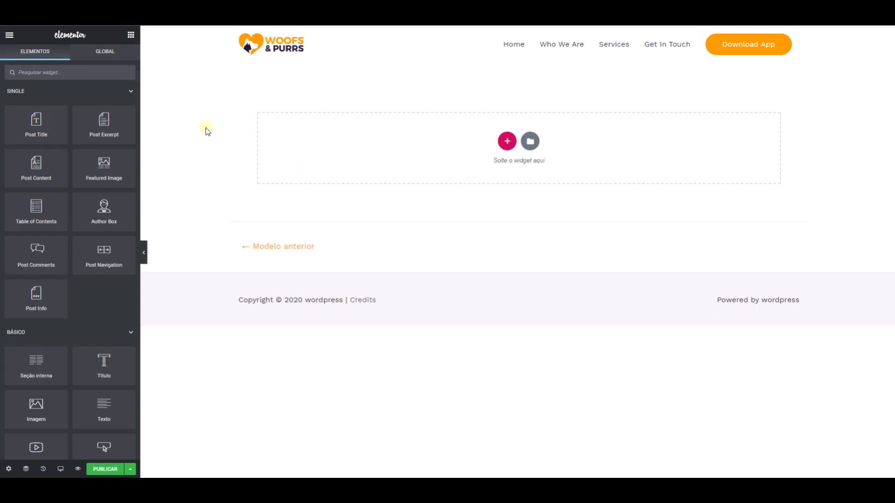
{"action": "left_click", "coordinate": [87, 72]}
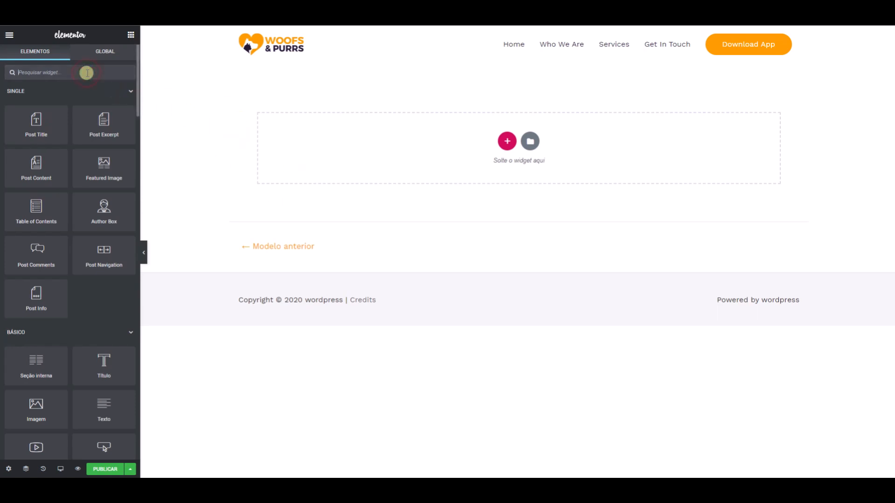
{"action": "type", "text": "post"}
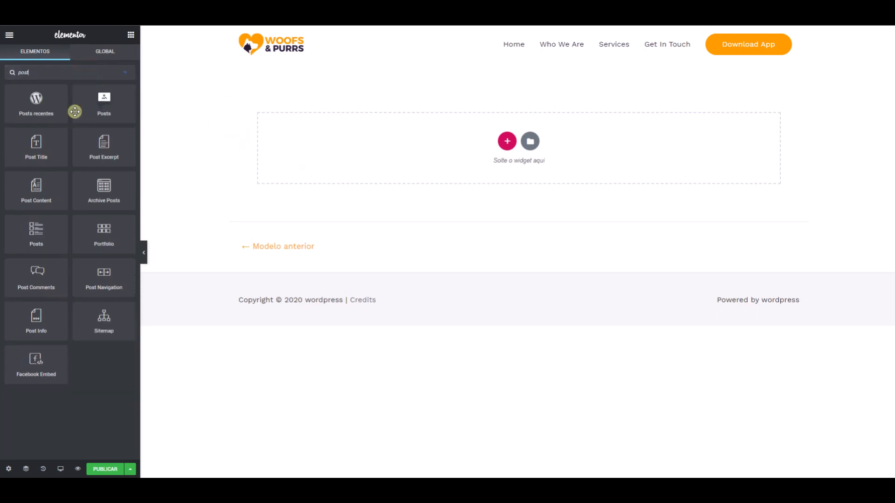
{"action": "left_click_drag", "start_coordinate": [24, 239], "coordinate": [348, 148]}
- Set the Posts widget's skin to Custom with carrosel as its default template
{"action": "left_click", "coordinate": [106, 108]}
{"action": "left_click", "coordinate": [79, 141]}
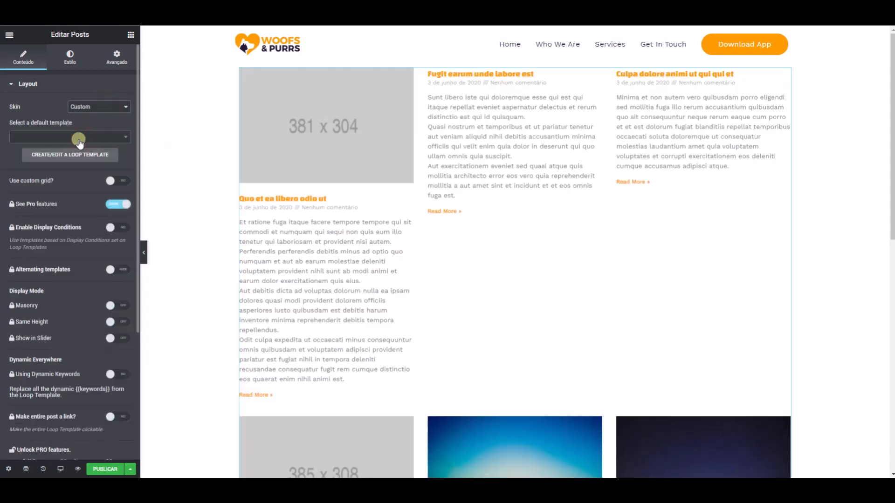
{"action": "left_click", "coordinate": [61, 136]}
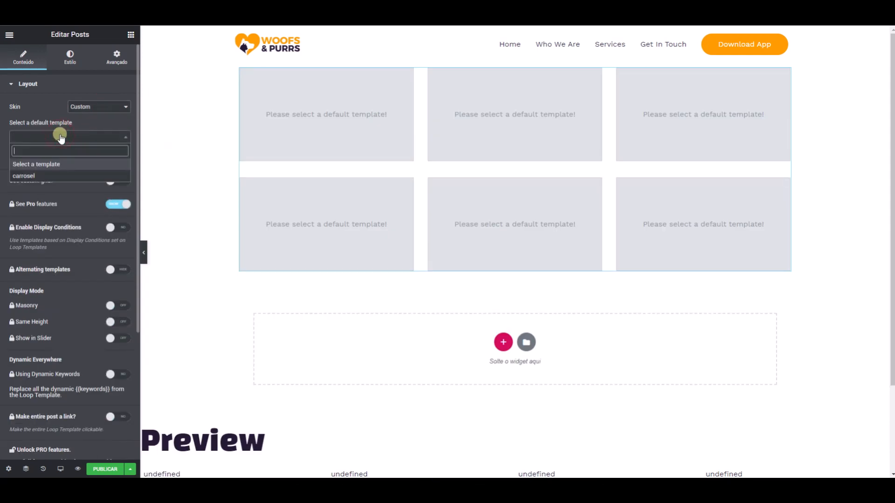
{"action": "left_click", "coordinate": [26, 176]}
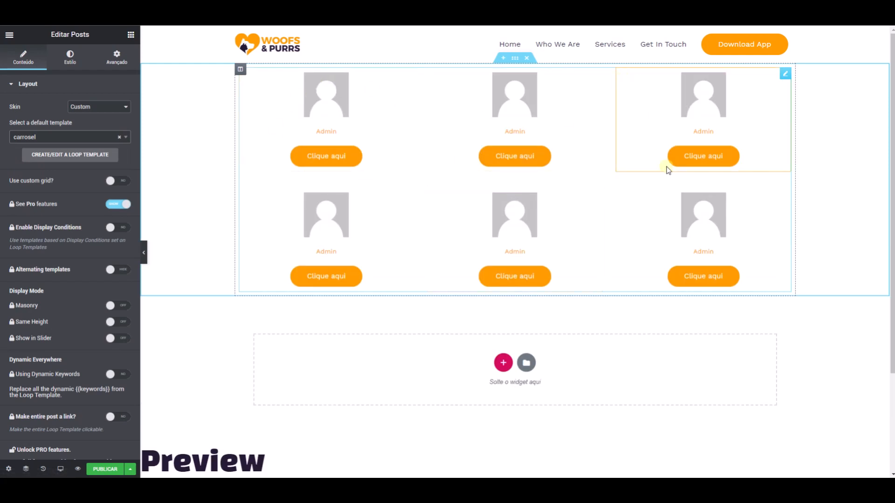
- Set the Posts widget's layout to 4 columns and 4 posts per page
{"action": "scroll", "coordinate": [45, 182], "scroll_direction": "down", "scroll_amount": 2}
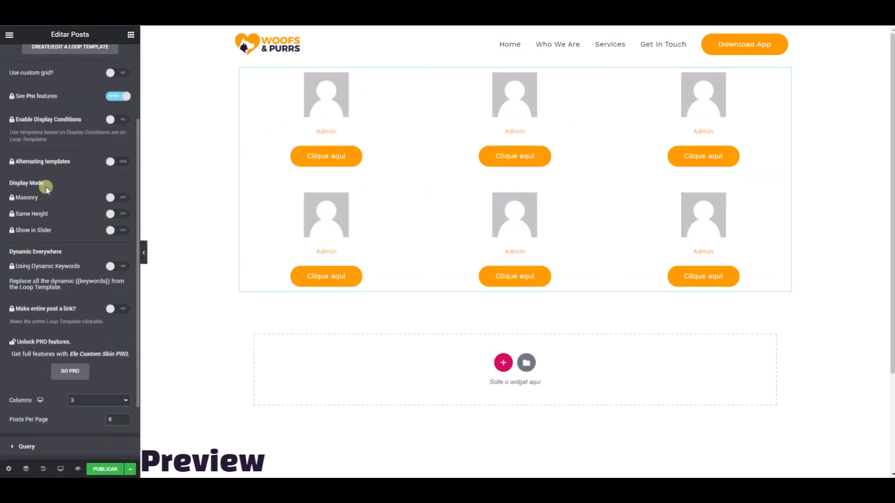
{"action": "scroll", "coordinate": [43, 305], "scroll_direction": "down", "scroll_amount": 2}
{"action": "left_click", "coordinate": [85, 326]}
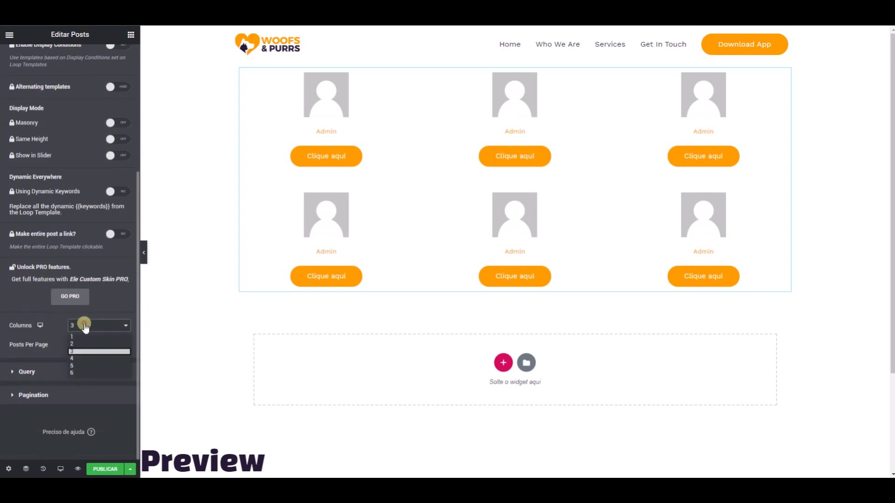
{"action": "left_click", "coordinate": [77, 360]}
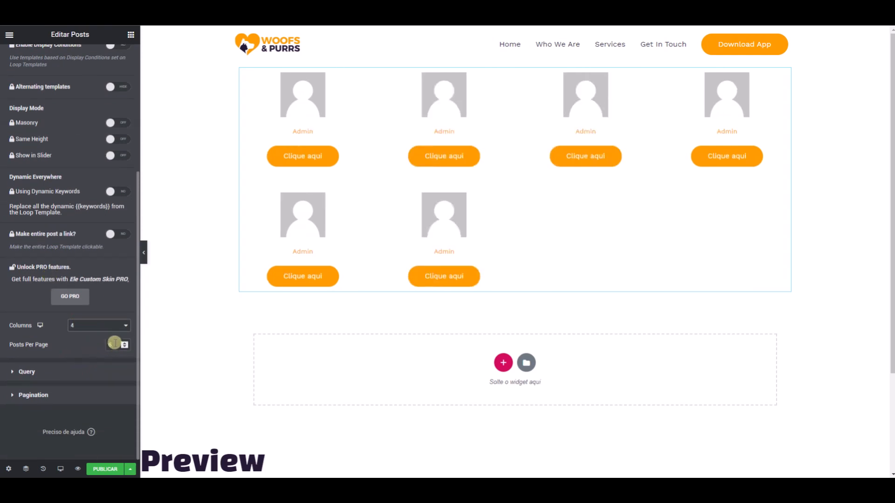
{"action": "type", "text": "4"}
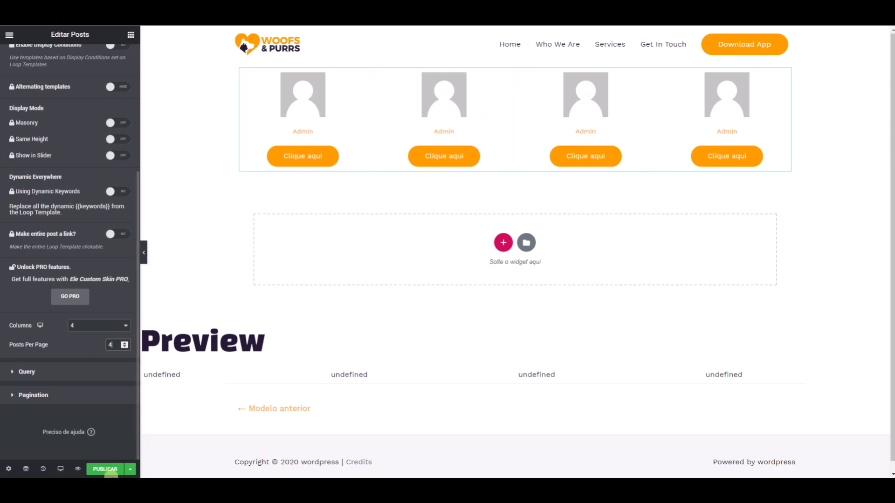
- Publish the Loop template without adding display conditions, and open the Posts widget's Query settings
{"action": "left_click", "coordinate": [105, 470]}
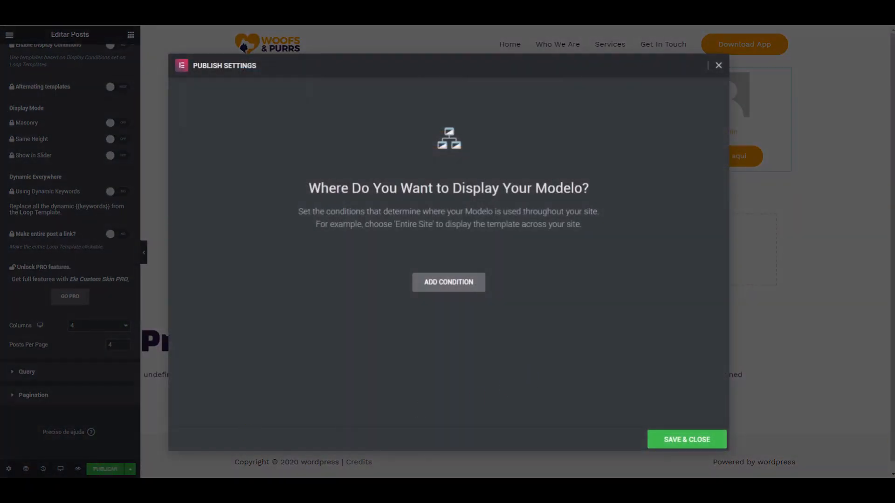
{"action": "left_click", "coordinate": [682, 442]}
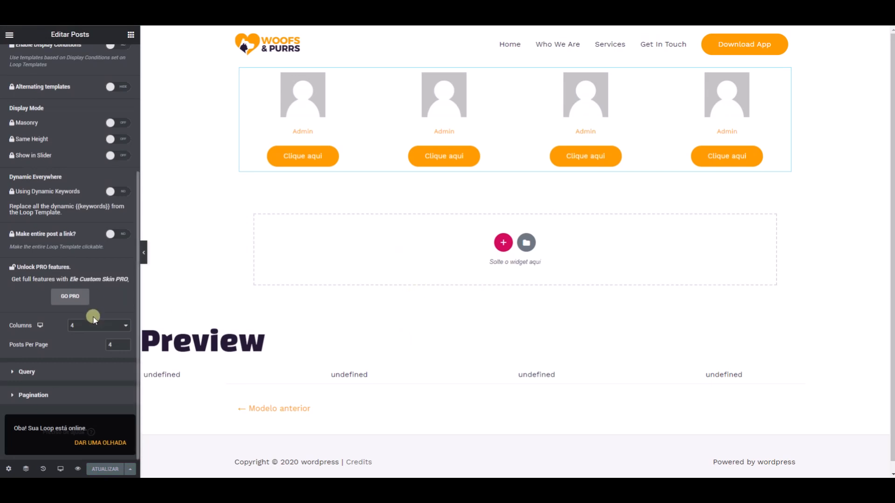
{"action": "left_click", "coordinate": [48, 371]}
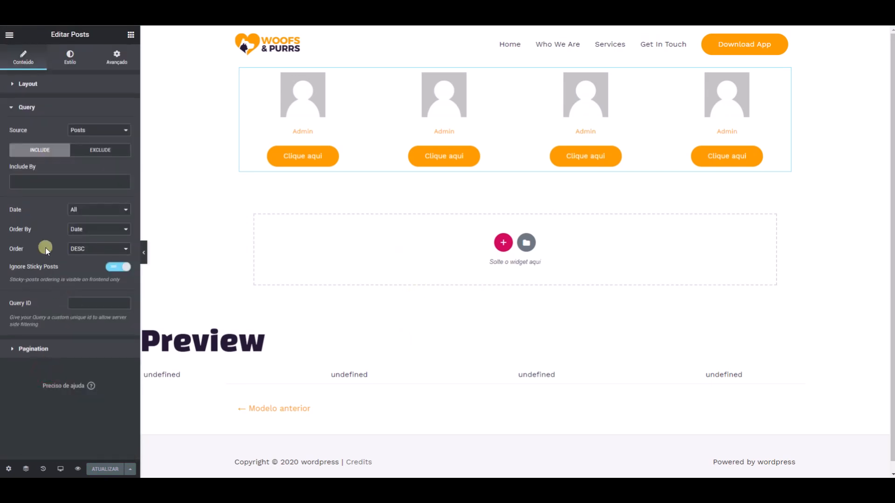
- Set the Posts widget's query to include posts by Author and update the Loop template
{"action": "left_click", "coordinate": [41, 182]}
{"action": "left_click", "coordinate": [29, 206]}
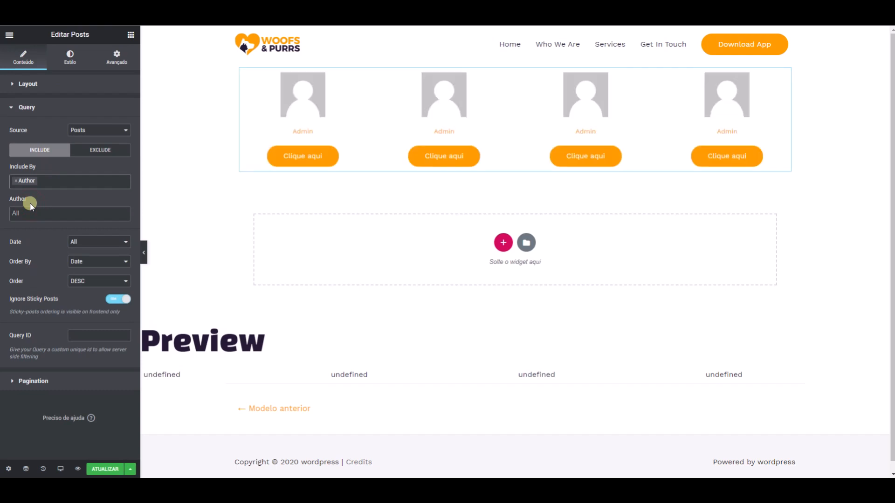
{"action": "left_click", "coordinate": [32, 212]}
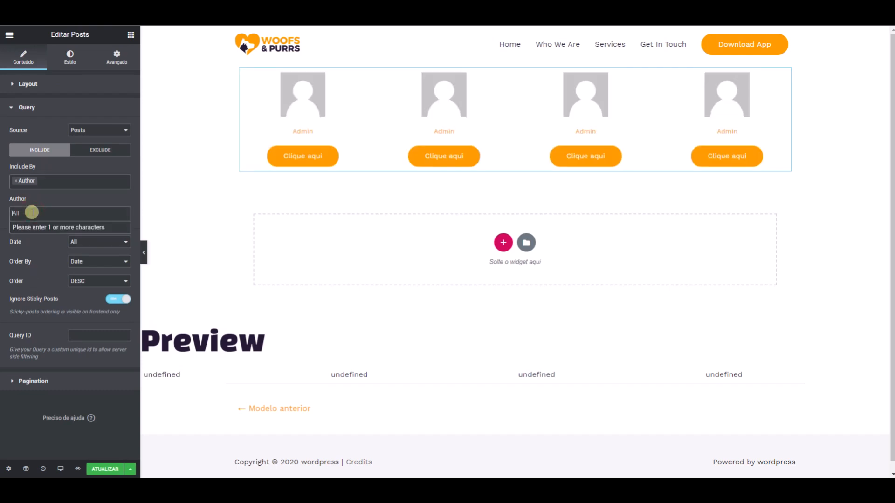
{"action": "left_click", "coordinate": [41, 196]}
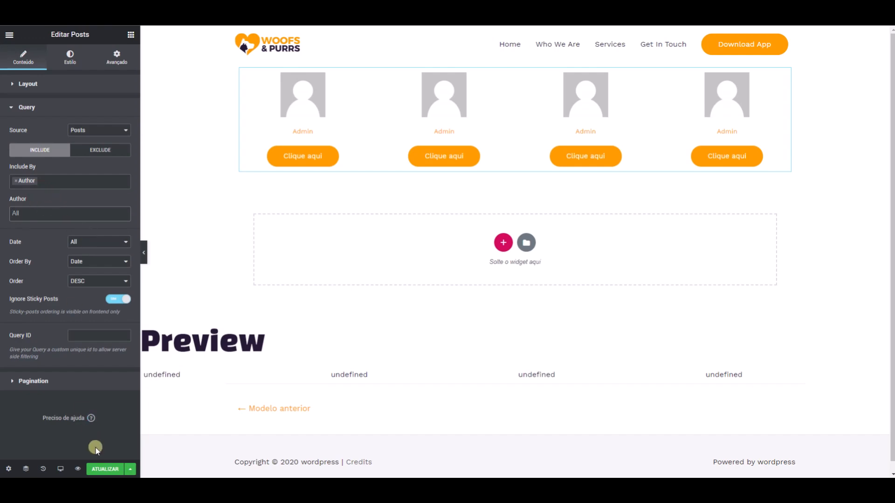
{"action": "left_click", "coordinate": [107, 468]}
{"action": "left_click", "coordinate": [690, 441]}
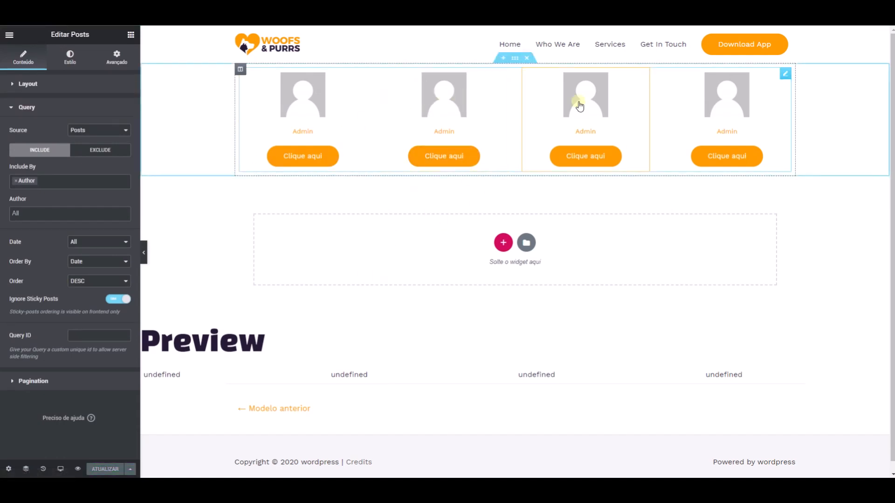
- Delete the existing Posts widget from the Loop template and add a fresh Posts widget in its place
{"action": "key", "text": "Delete"}
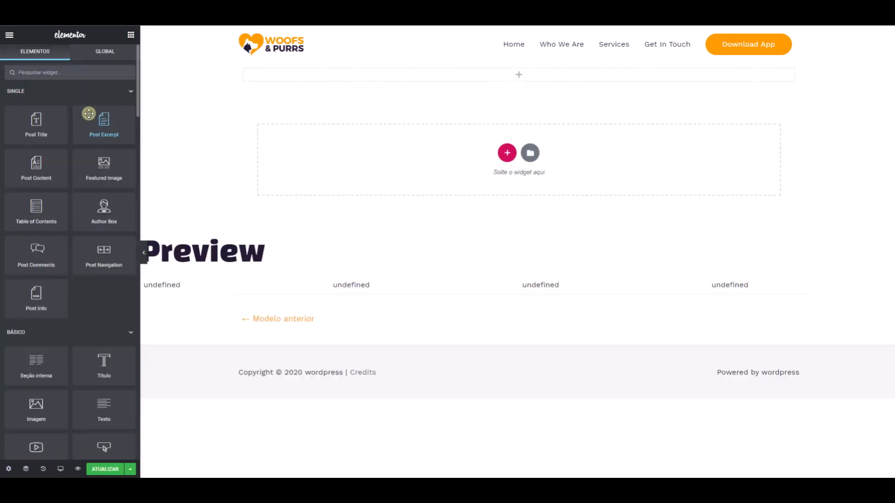
{"action": "left_click", "coordinate": [45, 76]}
{"action": "type", "text": "post"}
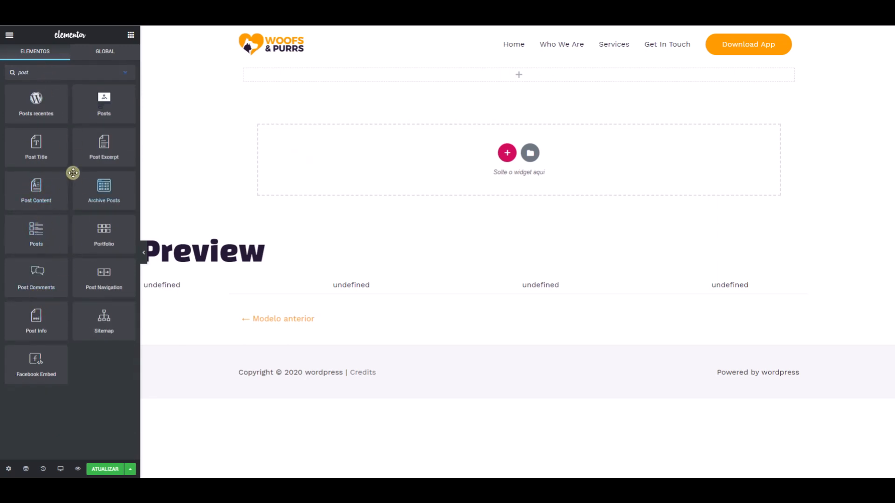
{"action": "left_click_drag", "start_coordinate": [44, 227], "coordinate": [306, 74]}
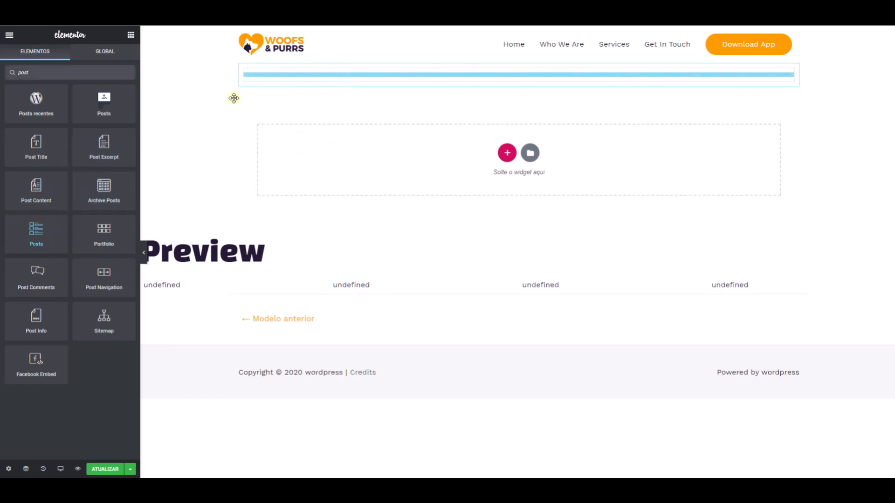
- Set the new Posts widget's skin to Custom and choose carrosel as its default template
{"action": "left_click", "coordinate": [100, 107]}
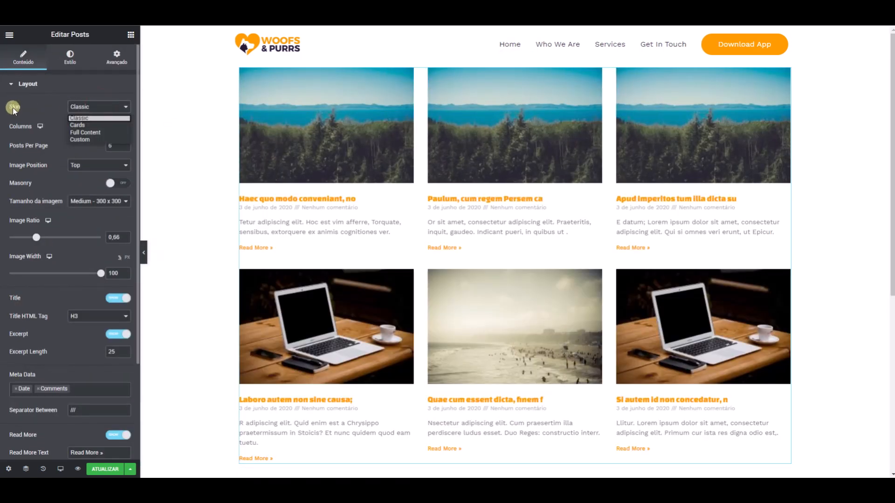
{"action": "left_click", "coordinate": [95, 140]}
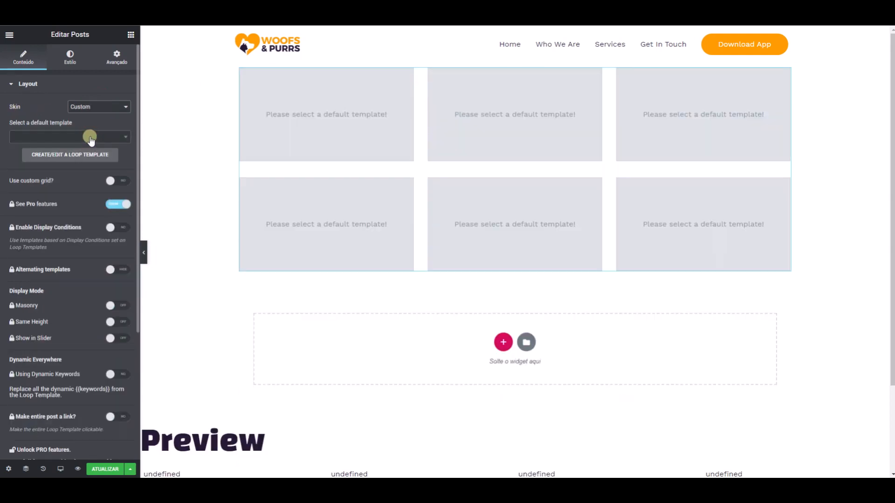
{"action": "left_click", "coordinate": [90, 137]}
{"action": "left_click", "coordinate": [23, 188]}
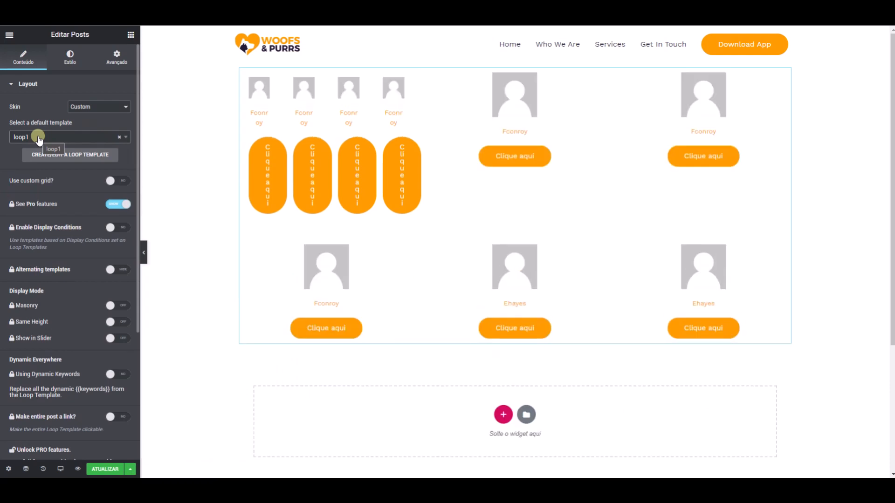
{"action": "left_click", "coordinate": [36, 137]}
{"action": "left_click", "coordinate": [29, 176]}
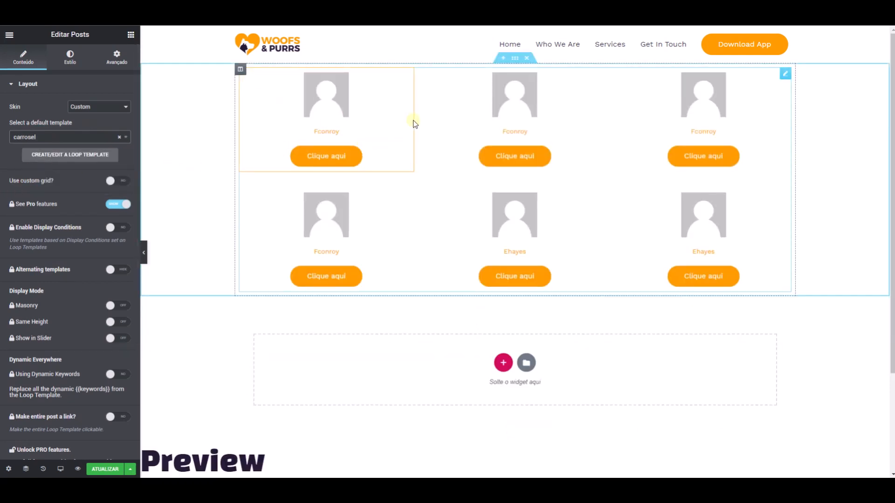
- Lay out the new Posts widget in 4 columns with 4 posts per page
{"action": "scroll", "coordinate": [60, 247], "scroll_direction": "down", "scroll_amount": 4}
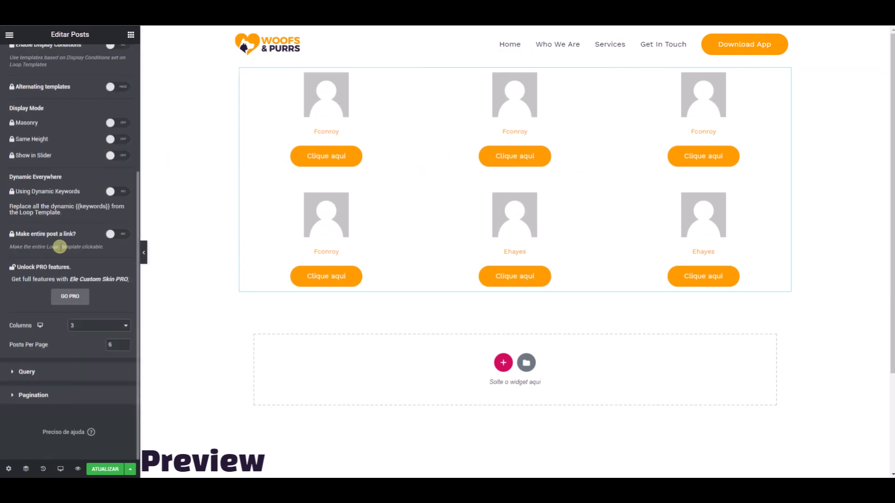
{"action": "left_click", "coordinate": [91, 325]}
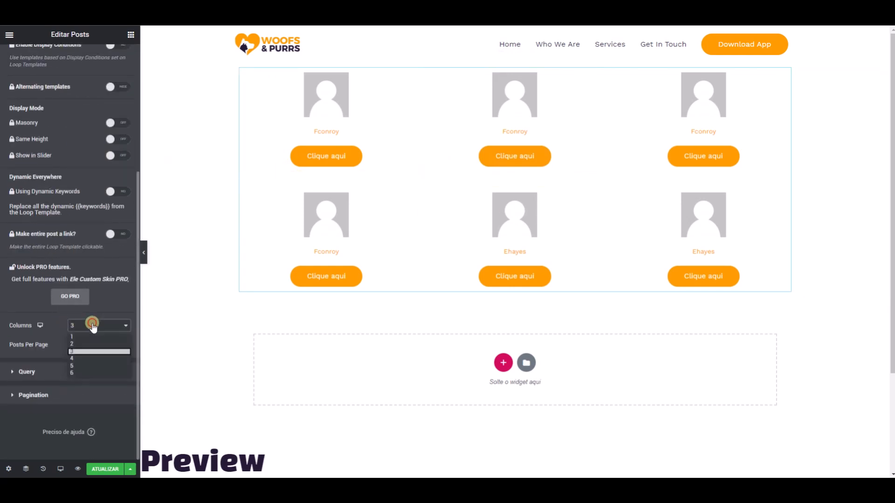
{"action": "left_click", "coordinate": [86, 359]}
{"action": "left_click", "coordinate": [117, 325]}
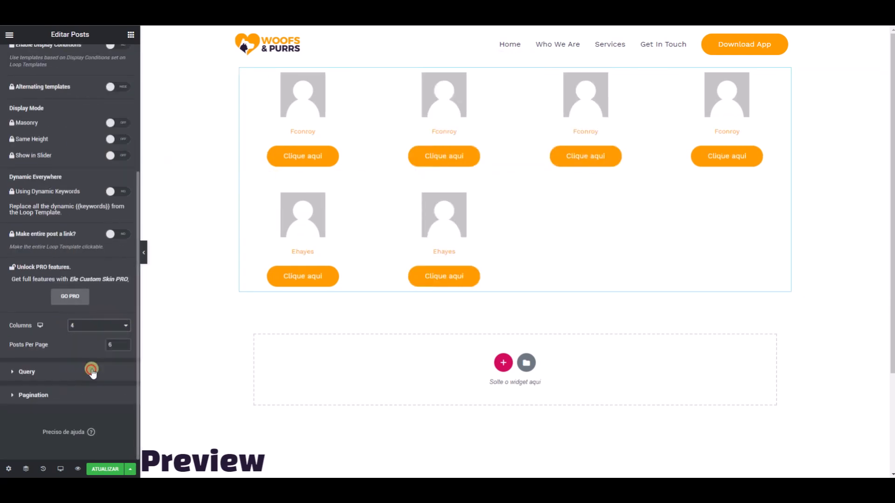
{"action": "left_click", "coordinate": [91, 367]}
{"action": "left_click", "coordinate": [93, 325]}
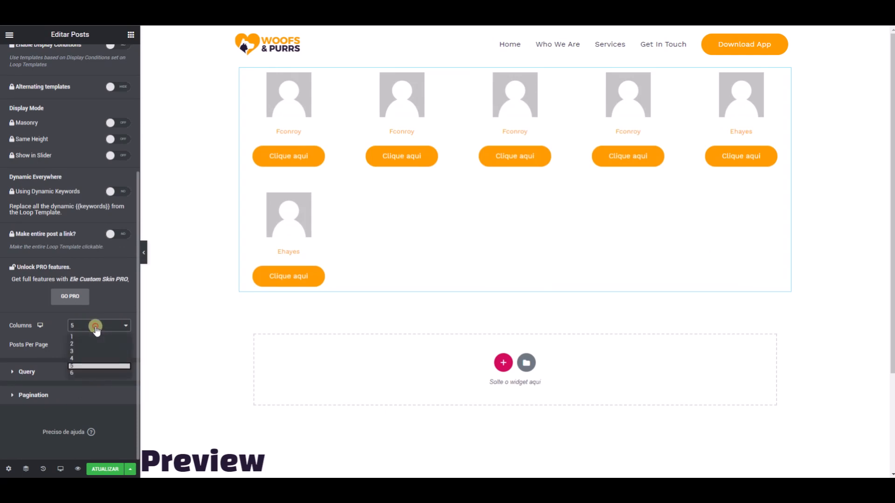
{"action": "left_click", "coordinate": [87, 358]}
{"action": "left_click", "coordinate": [112, 345]}
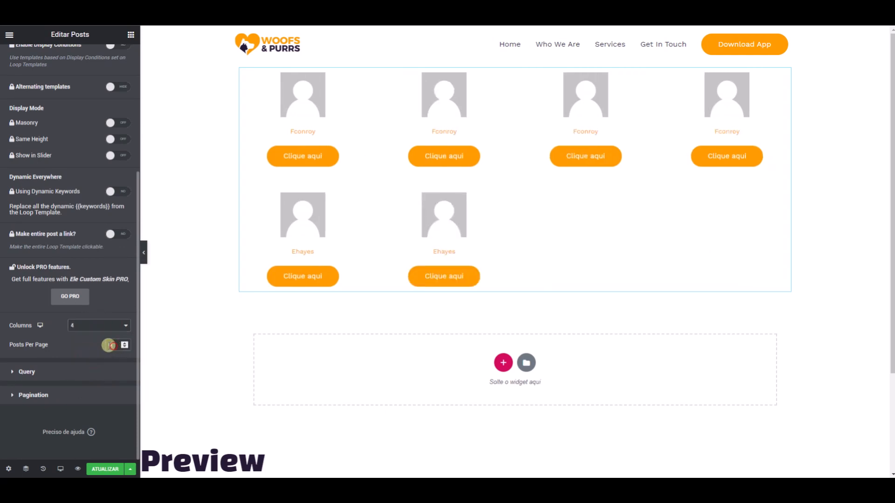
{"action": "type", "text": "4"}
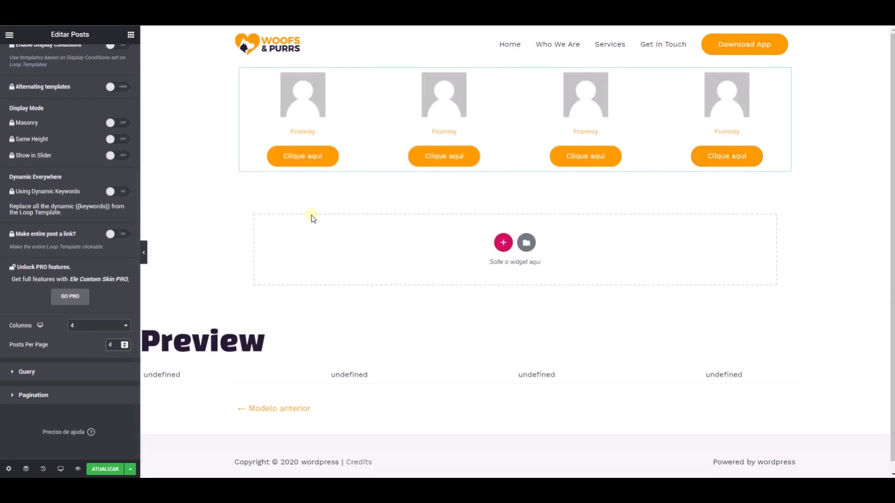
- Set the Posts widget's query to include posts by Term, choosing the term that matches "tre"
{"action": "left_click", "coordinate": [92, 368]}
{"action": "left_click", "coordinate": [47, 185]}
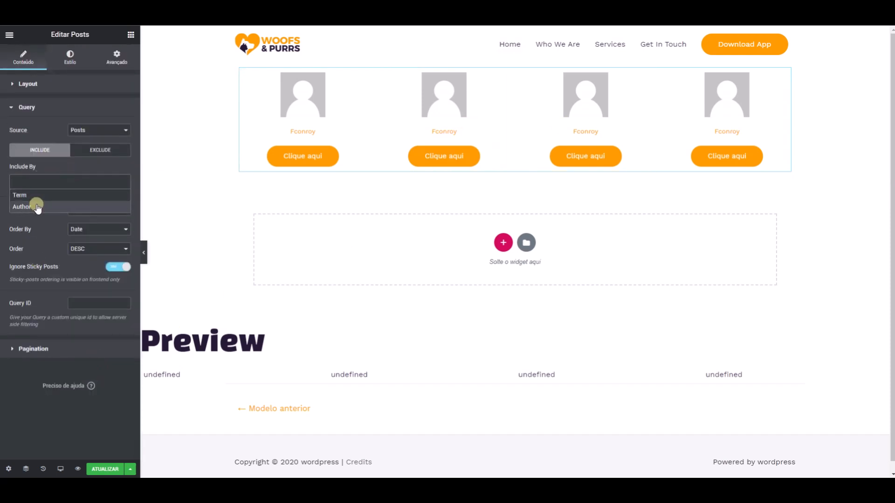
{"action": "left_click", "coordinate": [38, 196]}
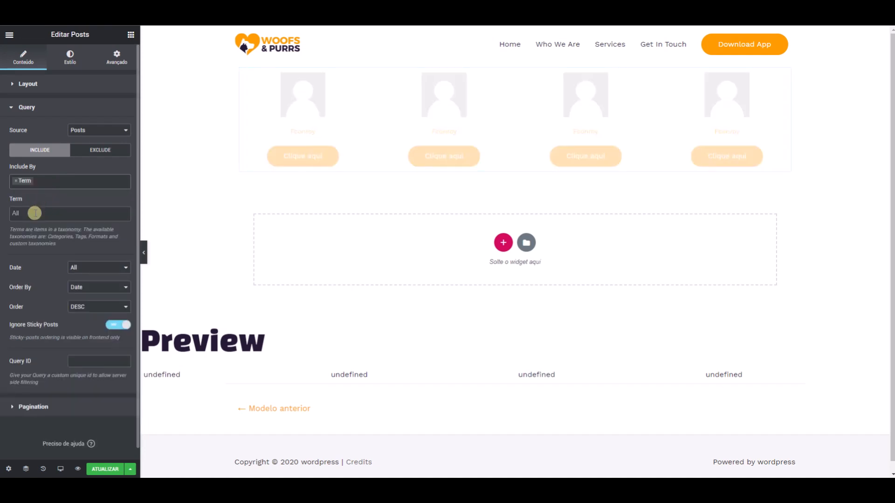
{"action": "left_click", "coordinate": [35, 213]}
{"action": "type", "text": "tre"}
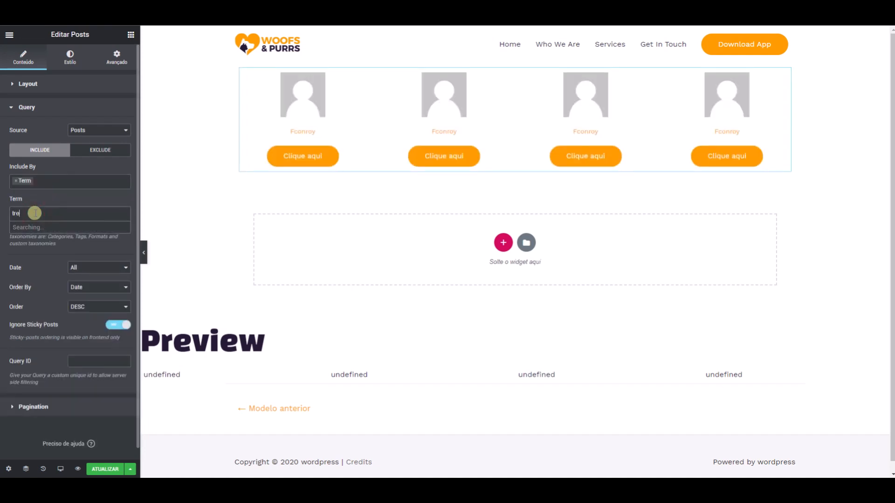
{"action": "left_click", "coordinate": [44, 227]}
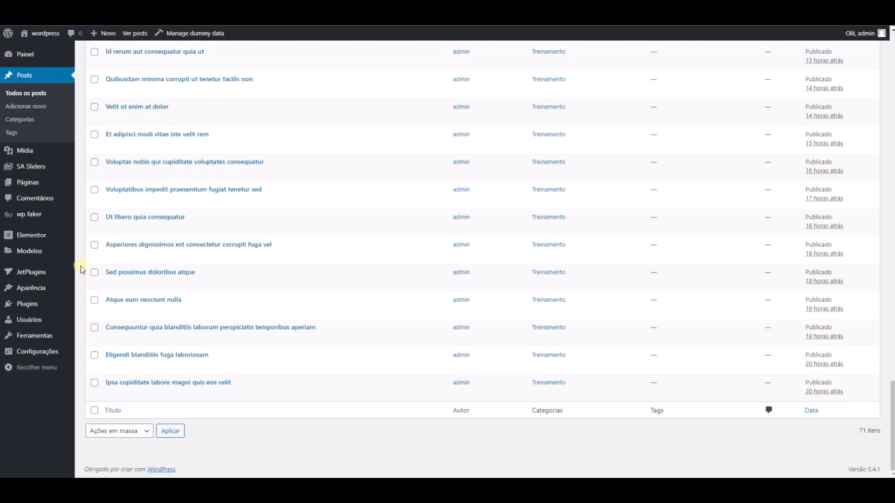
- Open the Theme Builder template list in the WordPress admin and clone the loop1 template
{"action": "mouse_move", "coordinate": [43, 252]}
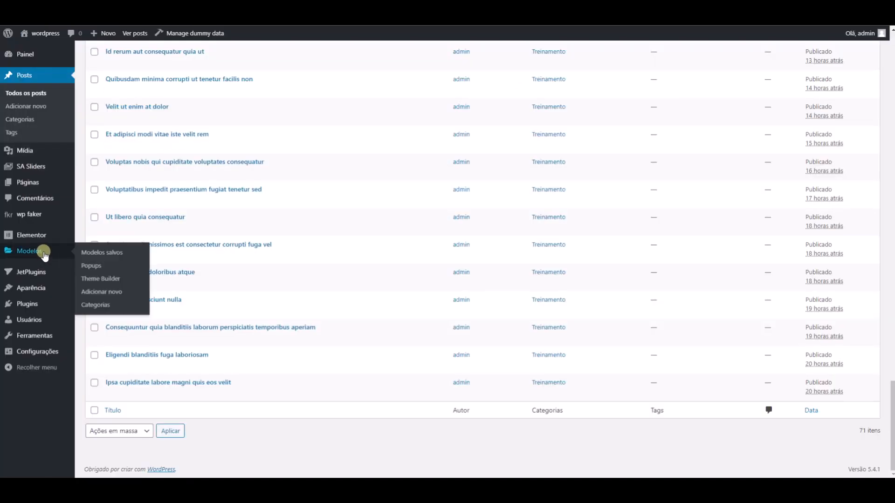
{"action": "left_click", "coordinate": [99, 279]}
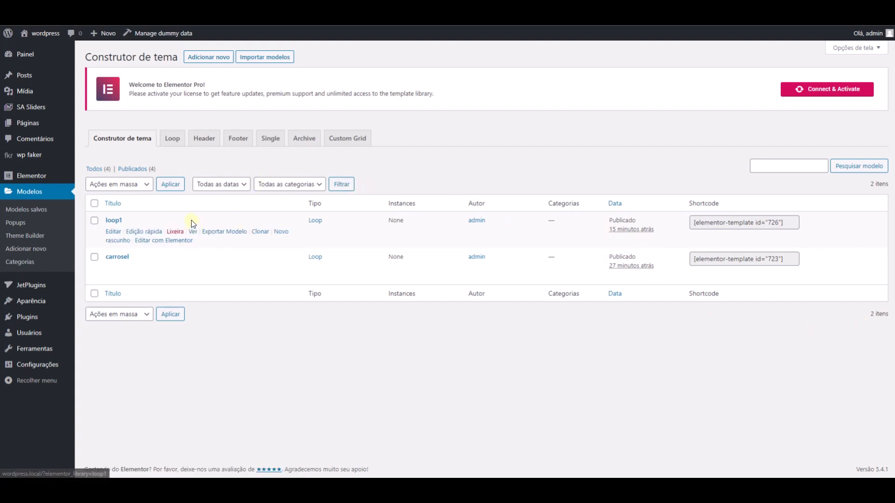
{"action": "left_click", "coordinate": [255, 233]}
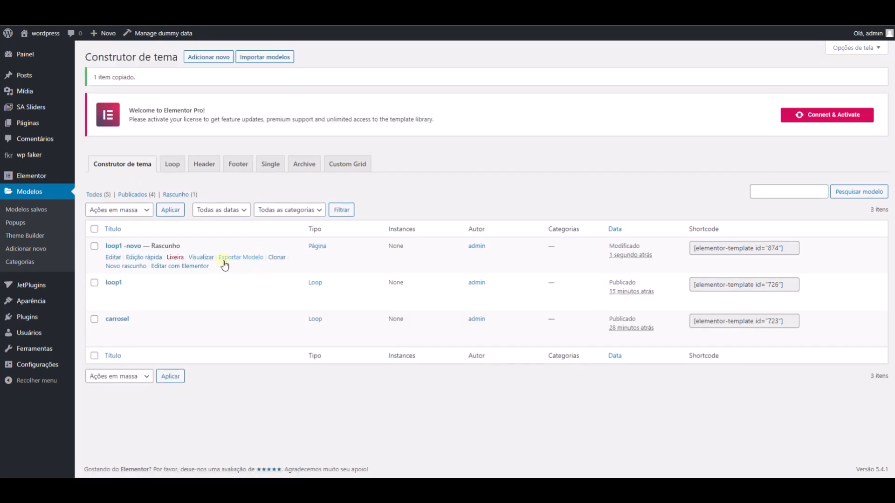
- Rename the cloned loop1 draft as loop2 and change its status to Publicado
{"action": "left_click", "coordinate": [140, 258]}
{"action": "left_click_drag", "start_coordinate": [144, 261], "coordinate": [189, 260]}
{"action": "type", "text": "2"}
{"action": "left_click", "coordinate": [630, 264]}
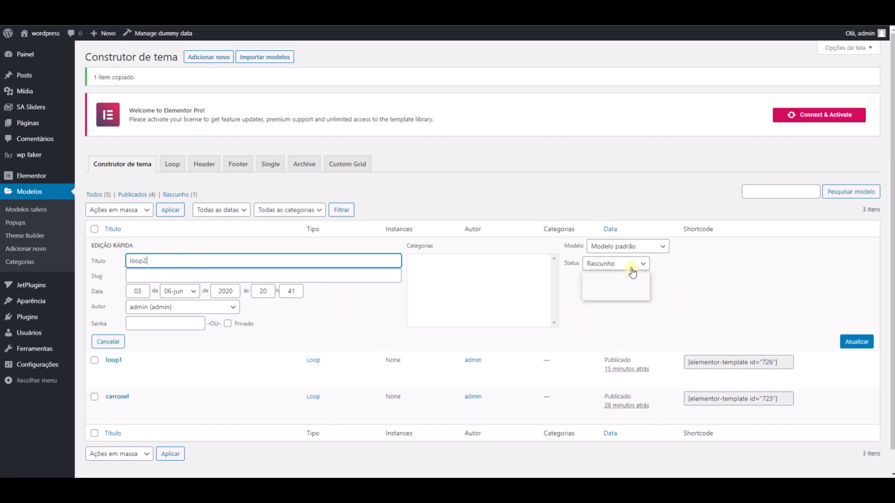
{"action": "left_click", "coordinate": [616, 278]}
{"action": "left_click", "coordinate": [858, 342]}
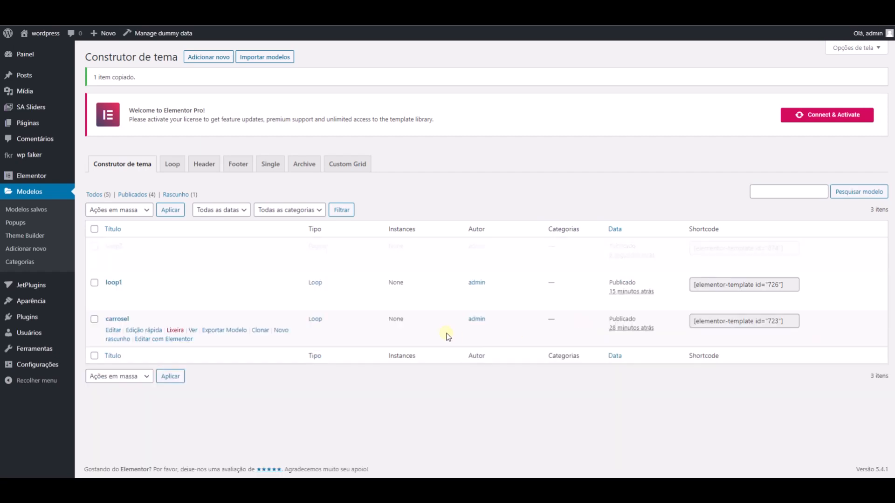
- Clone the loop2 template, rename the copy as loop3 and publish it
{"action": "left_click", "coordinate": [210, 258]}
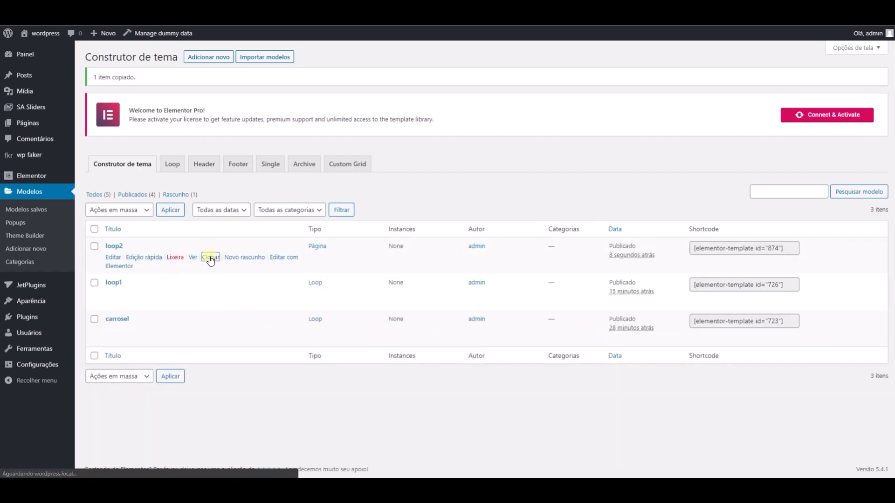
{"action": "left_click", "coordinate": [143, 258]}
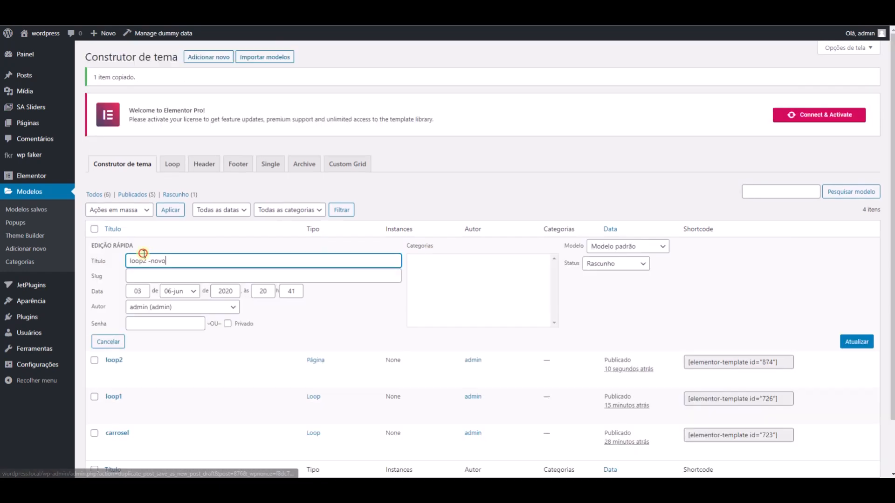
{"action": "left_click_drag", "start_coordinate": [145, 261], "coordinate": [194, 258]}
{"action": "type", "text": "3"}
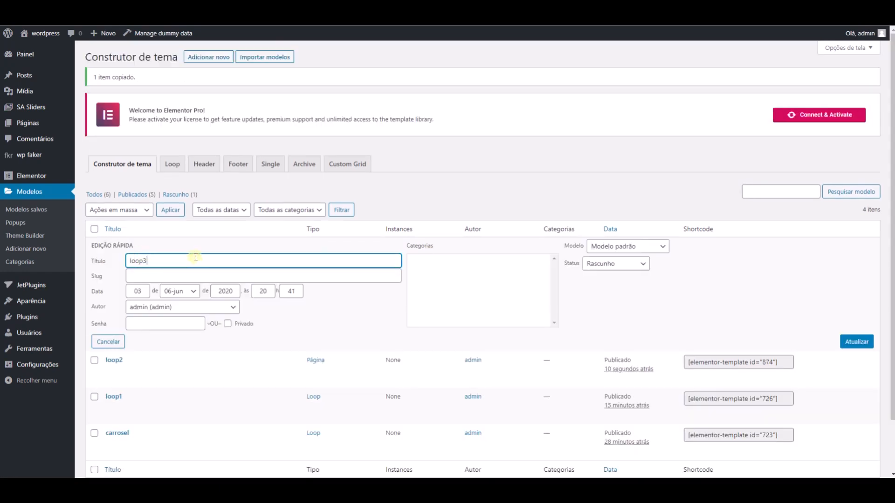
{"action": "left_click", "coordinate": [606, 264]}
{"action": "left_click", "coordinate": [607, 277]}
{"action": "left_click", "coordinate": [848, 344]}
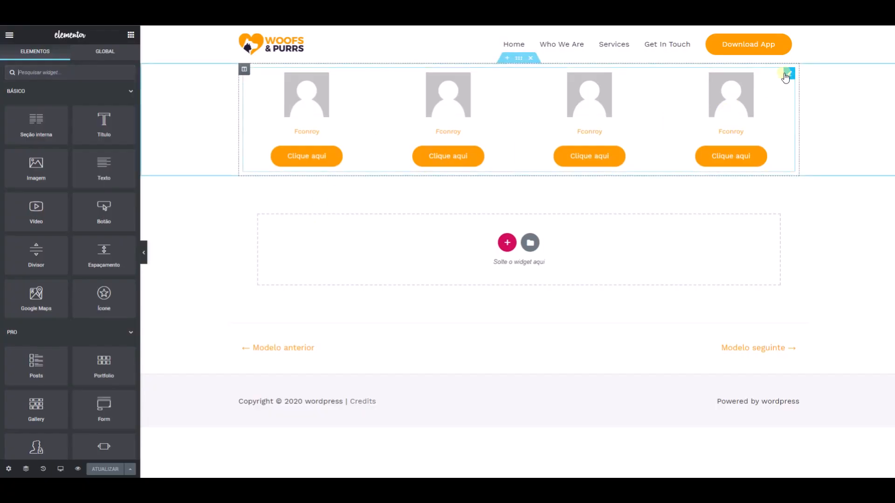
- Set the Exclude offset in the loop2 Posts widget's query to 4 and update the template
{"action": "left_click", "coordinate": [789, 76]}
{"action": "scroll", "coordinate": [69, 276], "scroll_direction": "down", "scroll_amount": 4}
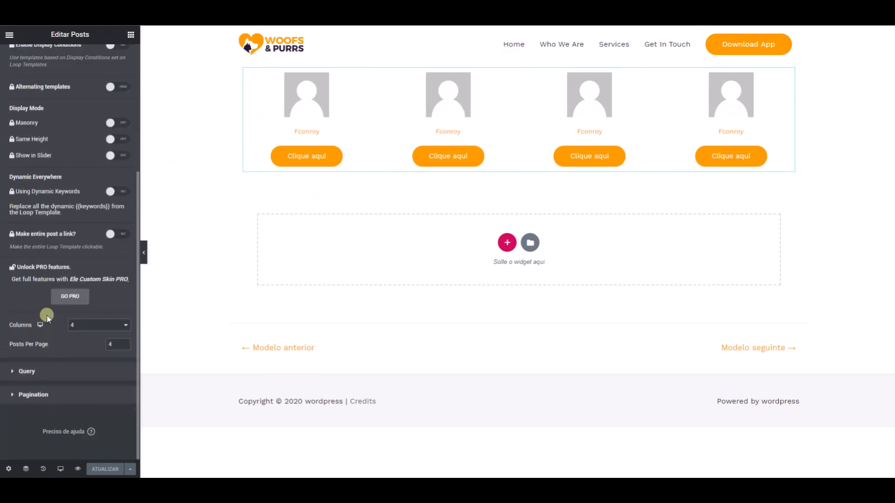
{"action": "left_click", "coordinate": [28, 372]}
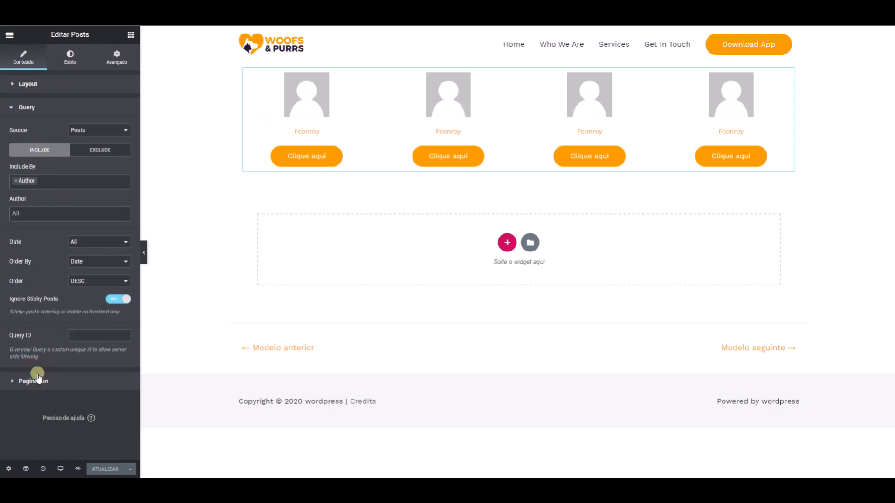
{"action": "left_click", "coordinate": [93, 156]}
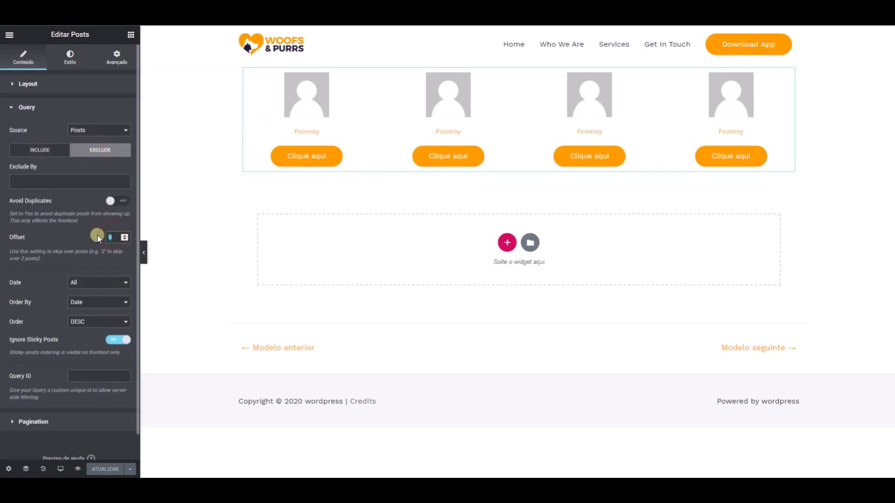
{"action": "type", "text": "4"}
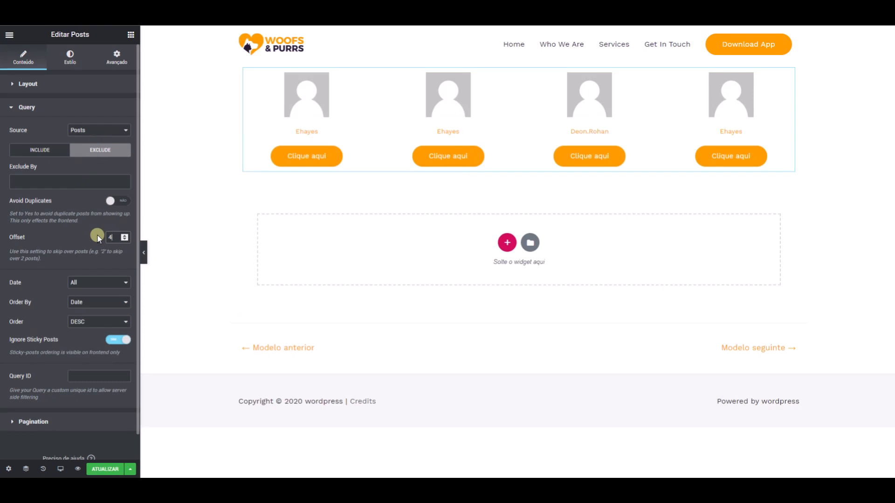
{"action": "left_click", "coordinate": [105, 469]}
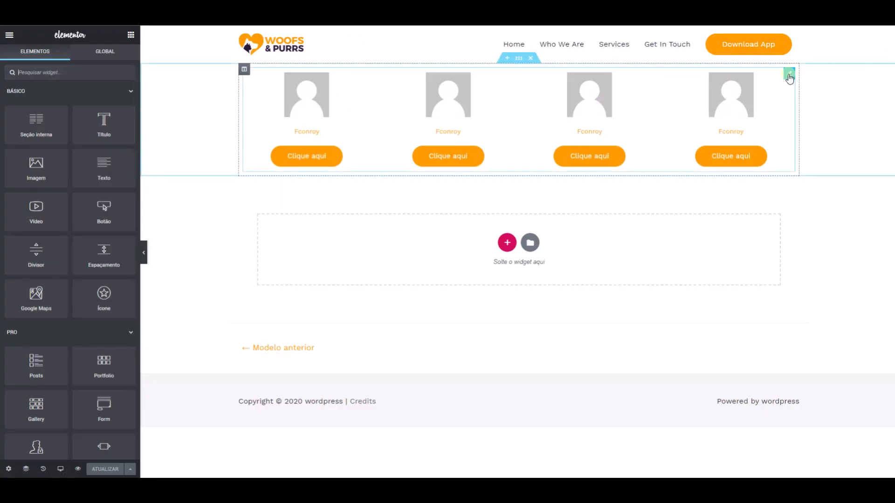
- Set the Exclude offset in the loop3 Posts widget's query to 8 and update the template
{"action": "left_click", "coordinate": [789, 76]}
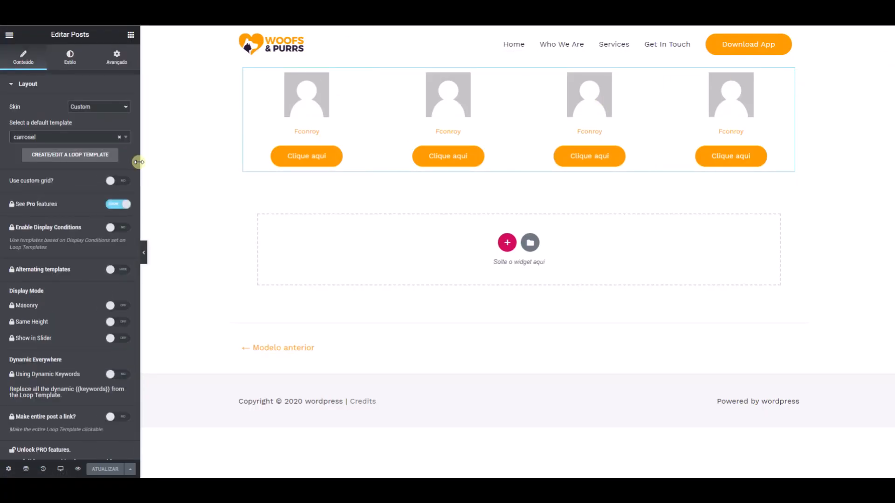
{"action": "scroll", "coordinate": [38, 270], "scroll_direction": "down", "scroll_amount": 4}
{"action": "left_click", "coordinate": [31, 373]}
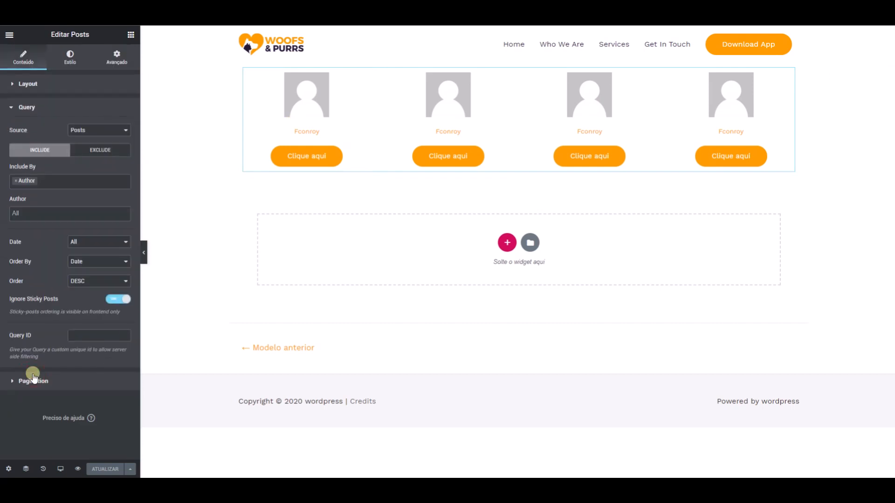
{"action": "left_click", "coordinate": [96, 150]}
{"action": "left_click", "coordinate": [117, 237]}
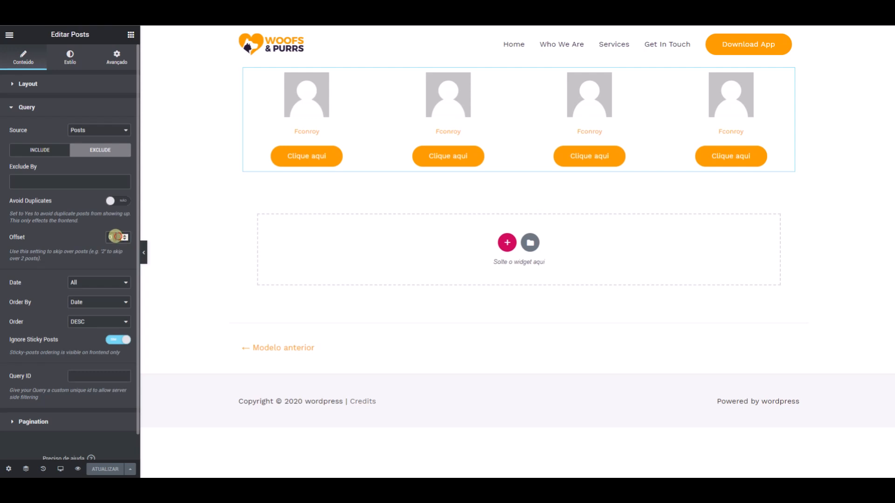
{"action": "type", "text": "8"}
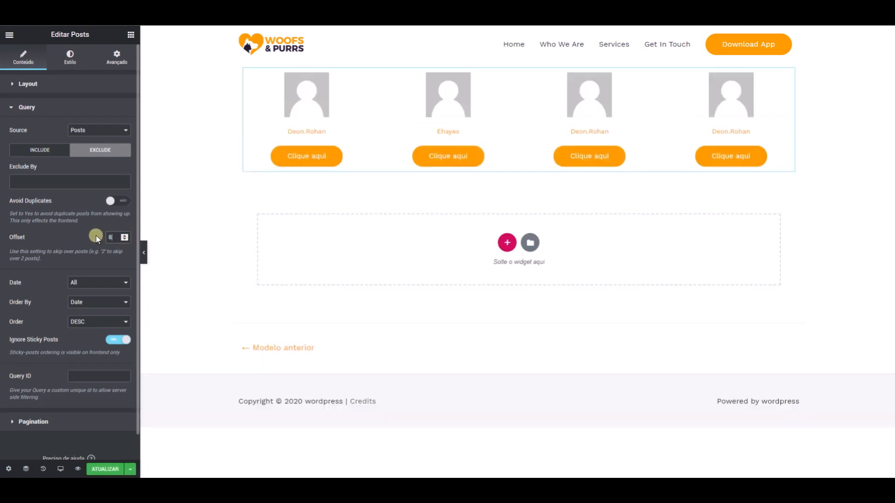
{"action": "left_click", "coordinate": [110, 469]}
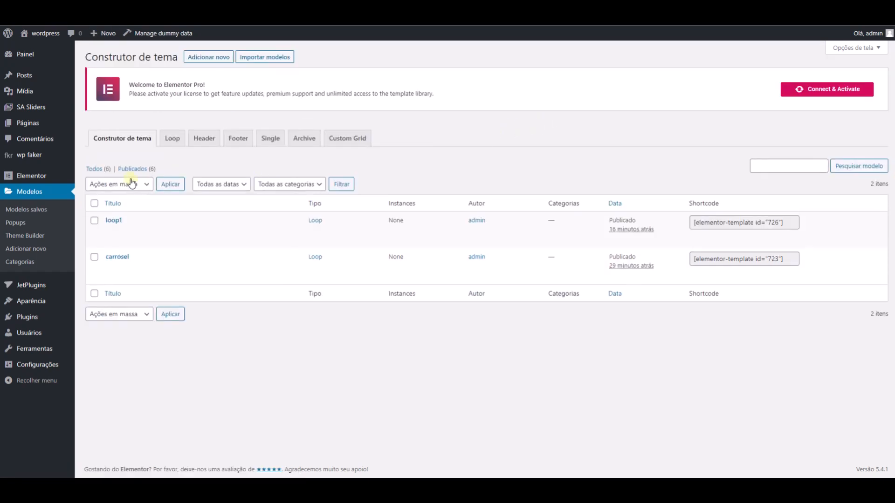
- Show all saved templates in the WordPress admin and copy the loop1 template's shortcode
{"action": "left_click", "coordinate": [95, 171]}
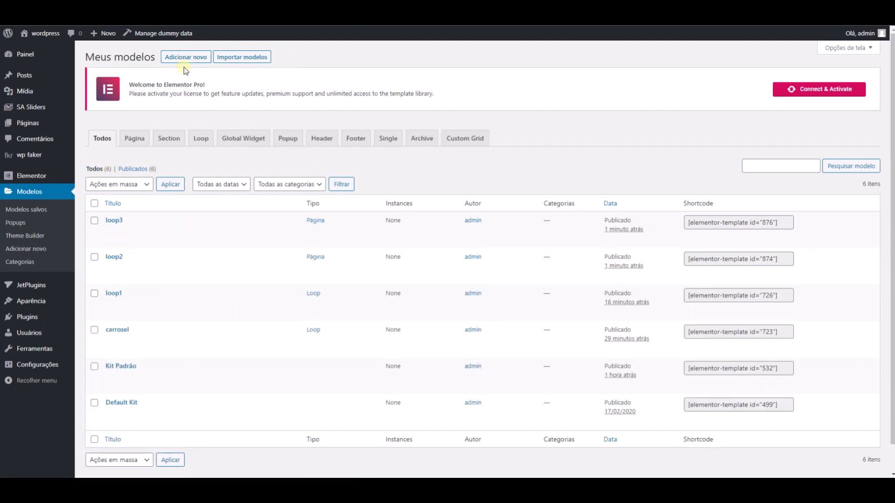
{"action": "mouse_move", "coordinate": [25, 109]}
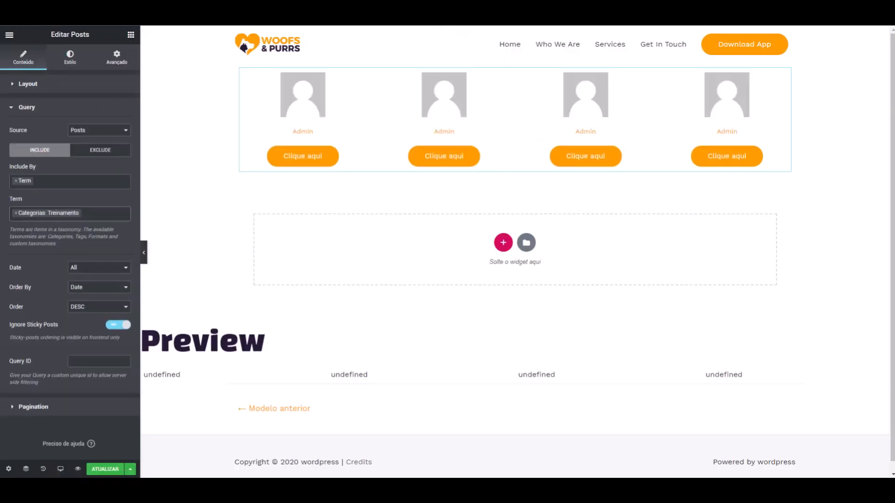
{"action": "left_click", "coordinate": [459, 14]}
{"action": "left_click", "coordinate": [487, 67]}
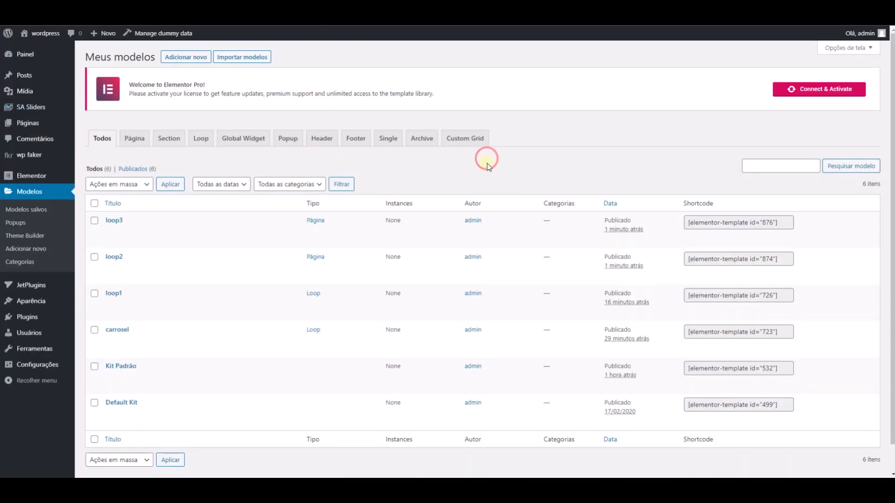
{"action": "left_click", "coordinate": [771, 299]}
{"action": "key", "text": "ctrl+c"}
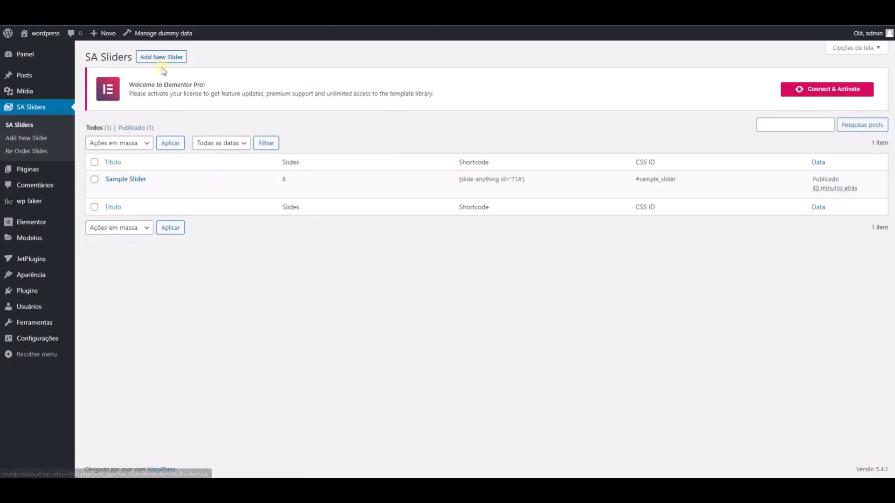
- Create a new SA slider titled Carrosel and paste the loop1 shortcode into Slide 1
{"action": "left_click", "coordinate": [161, 58]}
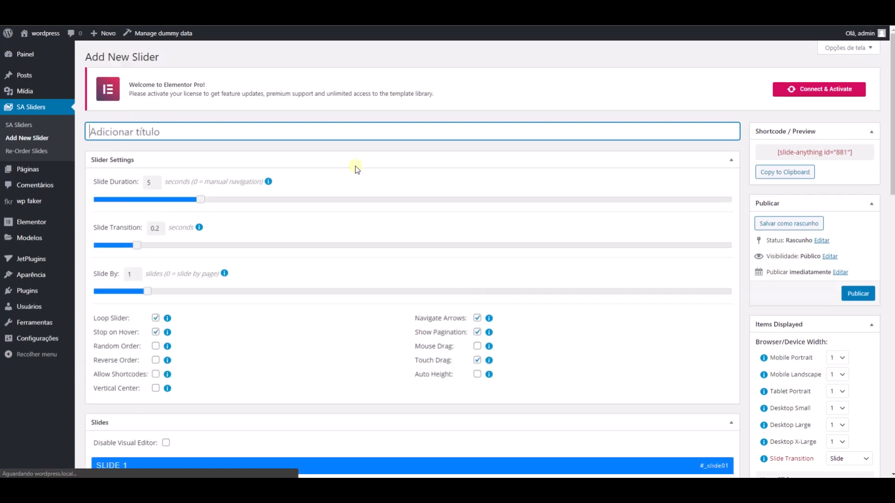
{"action": "type", "text": "Carrosel"}
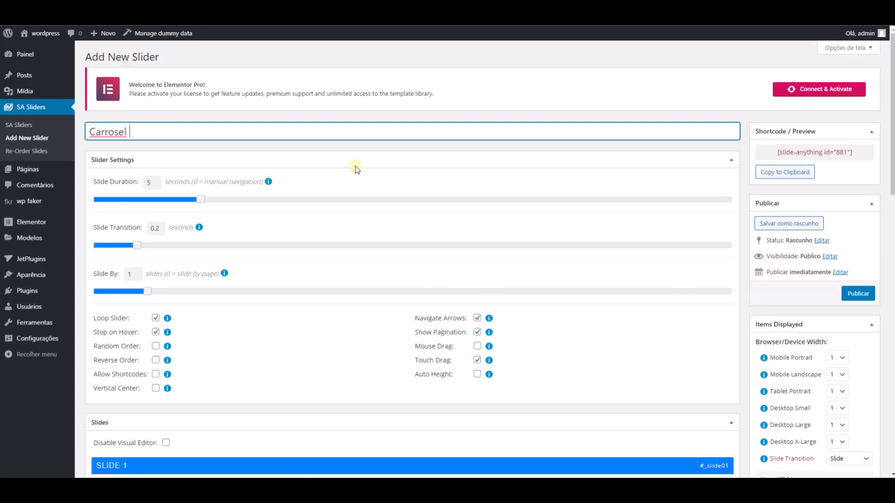
{"action": "scroll", "coordinate": [504, 276], "scroll_direction": "down", "scroll_amount": 2}
{"action": "scroll", "coordinate": [428, 264], "scroll_direction": "down", "scroll_amount": 4}
{"action": "triple_click", "coordinate": [298, 251]}
{"action": "key", "text": "ctrl+v"}
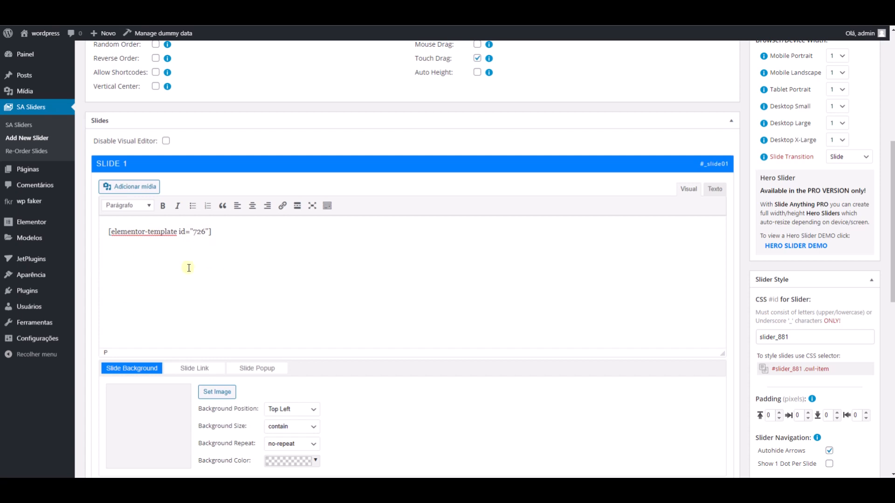
- Copy the loop2 template's shortcode from the template list and paste it into Slide 2 of the slider
{"action": "left_click", "coordinate": [254, 10]}
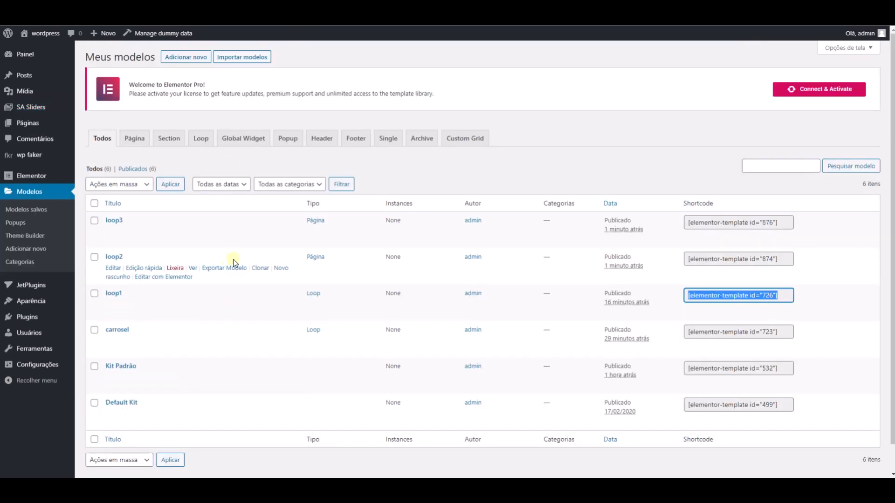
{"action": "left_click", "coordinate": [746, 254]}
{"action": "key", "text": "ctrl+c"}
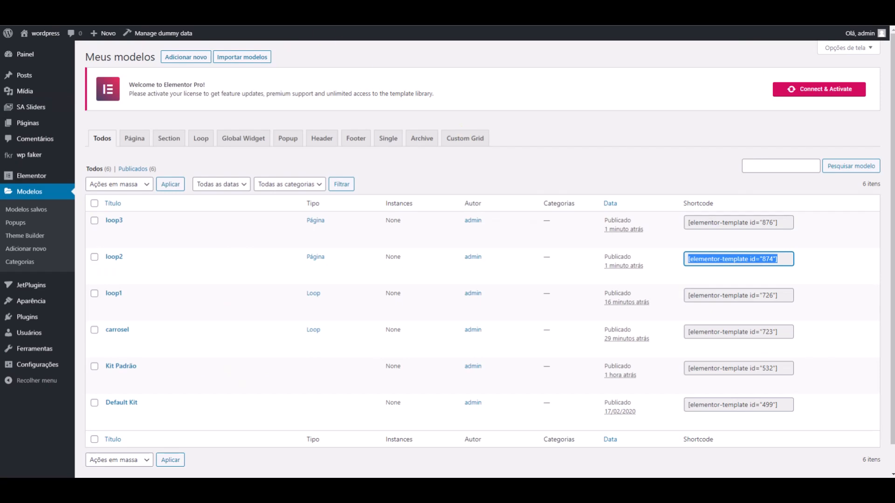
{"action": "left_click", "coordinate": [224, 9]}
{"action": "scroll", "coordinate": [222, 209], "scroll_direction": "down", "scroll_amount": 5}
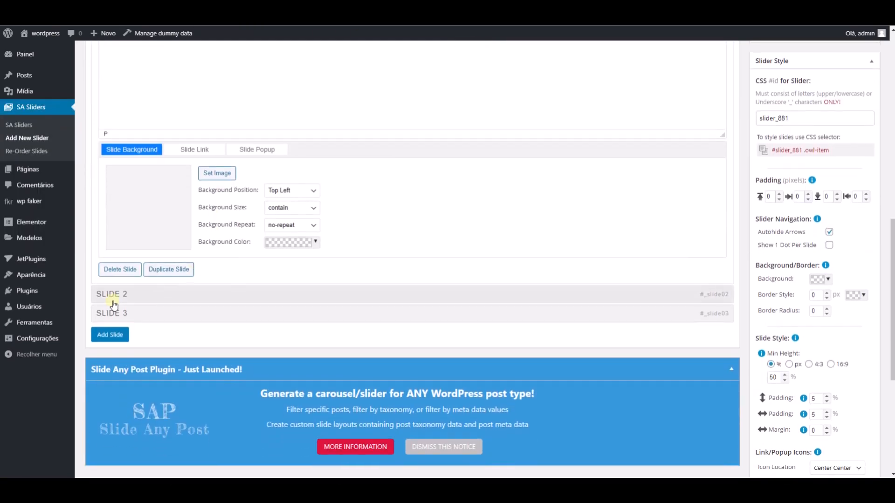
{"action": "left_click", "coordinate": [112, 306]}
{"action": "scroll", "coordinate": [213, 182], "scroll_direction": "up", "scroll_amount": 3}
{"action": "double_click", "coordinate": [213, 181]}
{"action": "triple_click", "coordinate": [213, 182]}
{"action": "key", "text": "ctrl+v"}
- Copy the loop3 template's shortcode from the template list and paste it into Slide 3 of the slider
{"action": "left_click", "coordinate": [275, 10]}
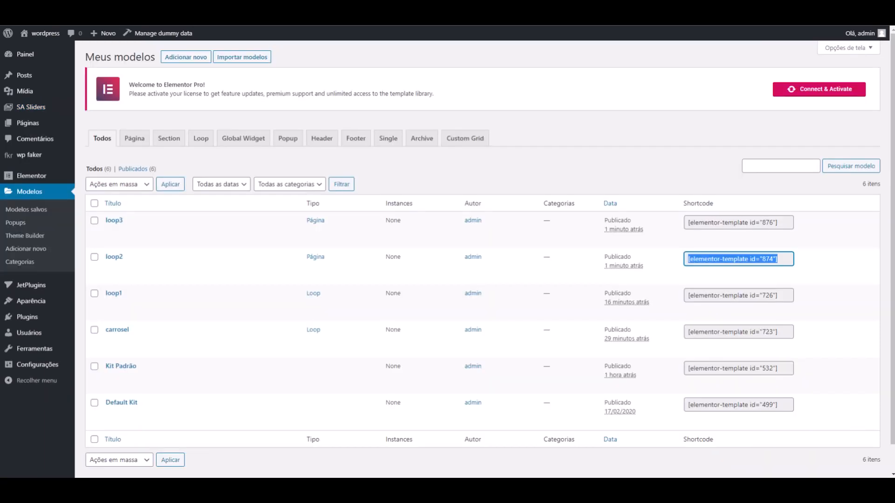
{"action": "left_click", "coordinate": [700, 224]}
{"action": "key", "text": "ctrl+c"}
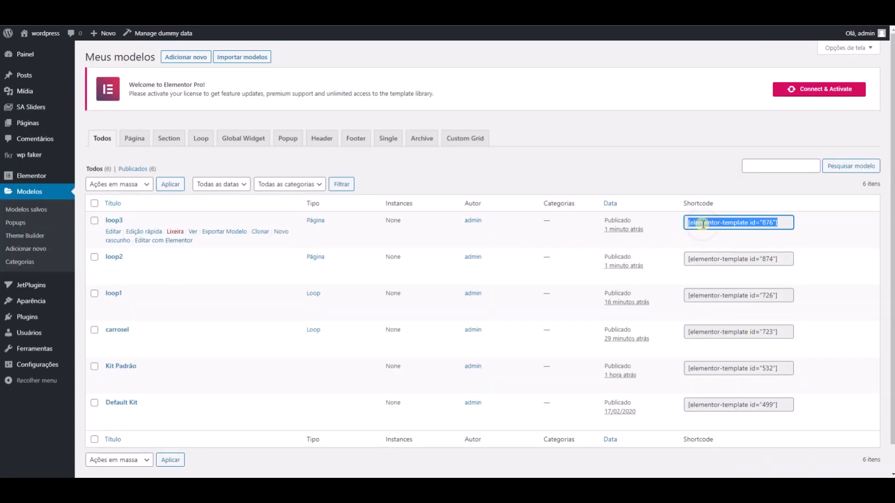
{"action": "left_click", "coordinate": [195, 10]}
{"action": "scroll", "coordinate": [281, 216], "scroll_direction": "down", "scroll_amount": 3}
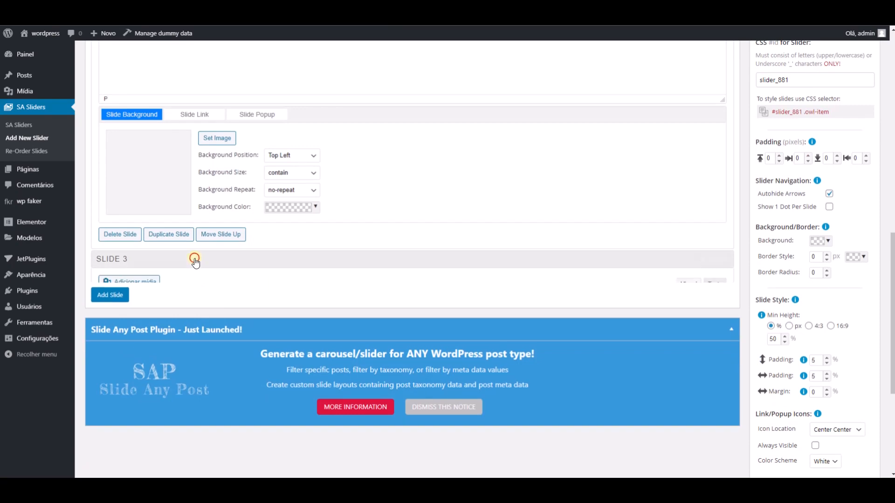
{"action": "left_click", "coordinate": [195, 260]}
{"action": "triple_click", "coordinate": [254, 173]}
{"action": "key", "text": "ctrl+v"}
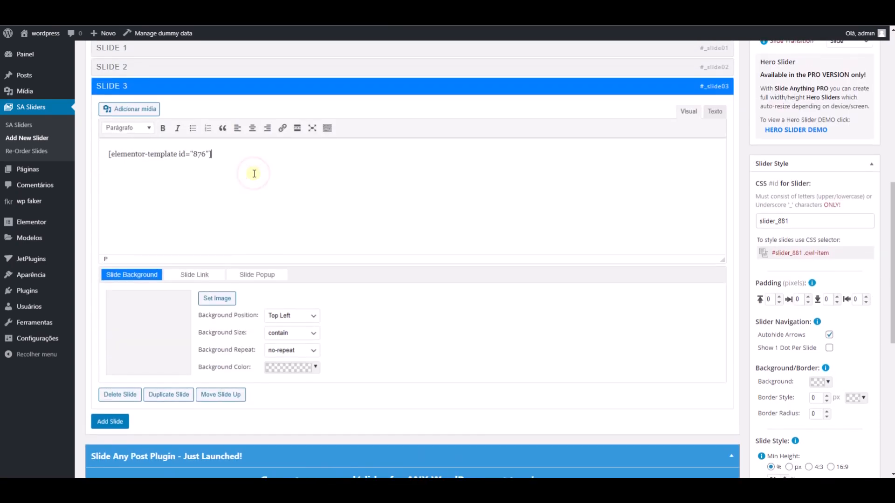
{"action": "scroll", "coordinate": [270, 271], "scroll_direction": "down", "scroll_amount": 1}
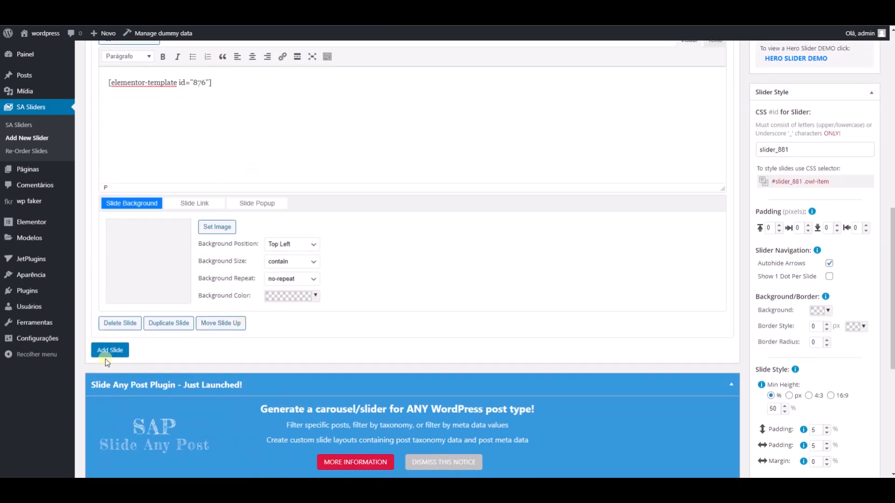
{"action": "left_click", "coordinate": [112, 350]}
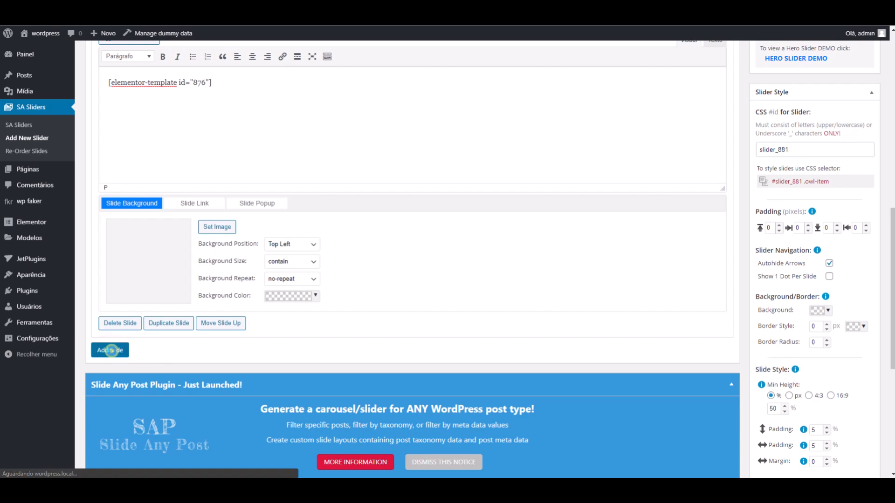
{"action": "scroll", "coordinate": [190, 287], "scroll_direction": "down", "scroll_amount": 10}
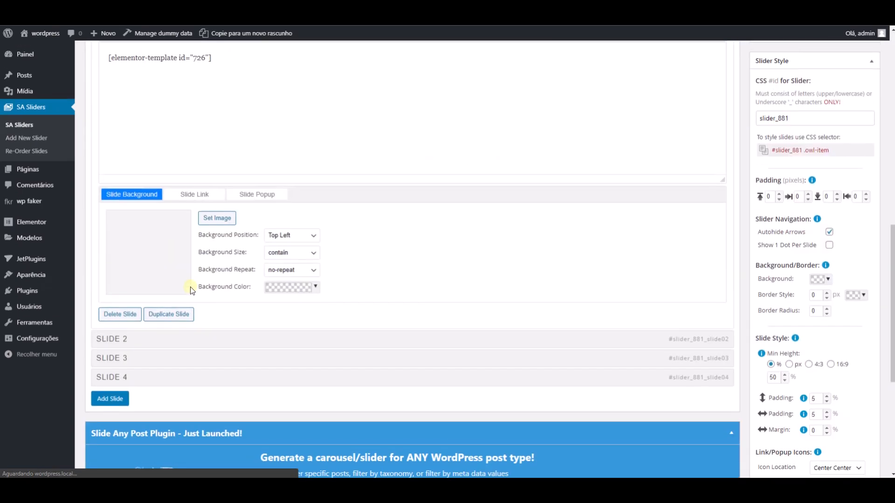
{"action": "left_click", "coordinate": [137, 377]}
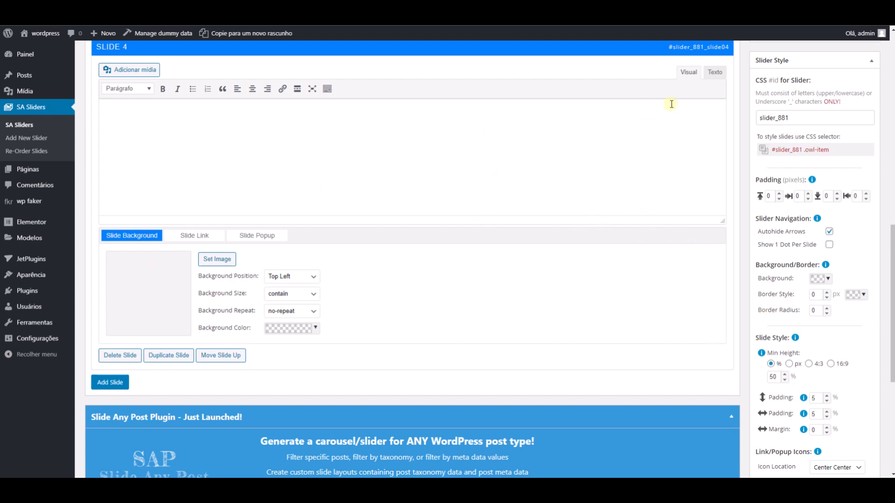
{"action": "key", "text": "ctrl+v"}
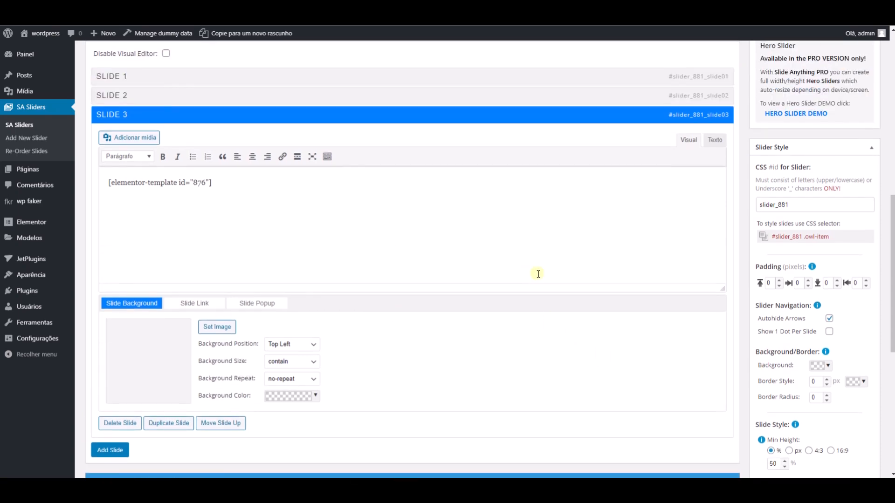
- Update the slider to save its three template slides
{"action": "scroll", "coordinate": [853, 200], "scroll_direction": "up", "scroll_amount": 6}
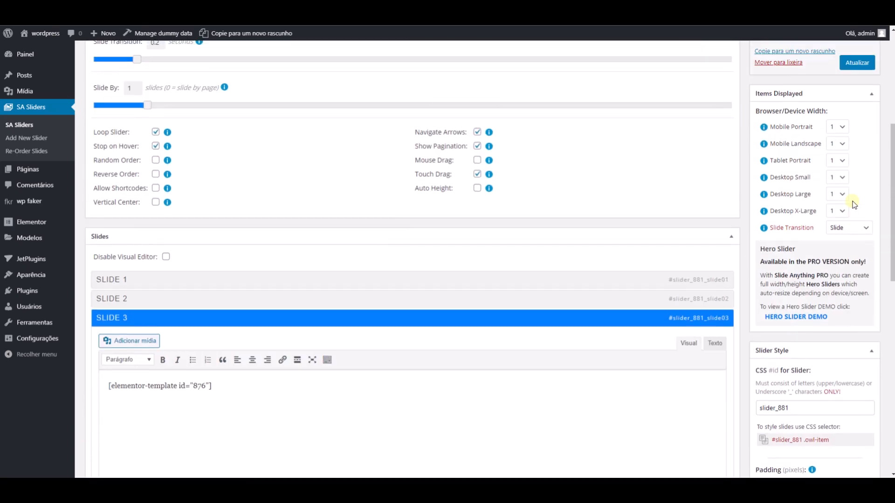
{"action": "left_click", "coordinate": [850, 124]}
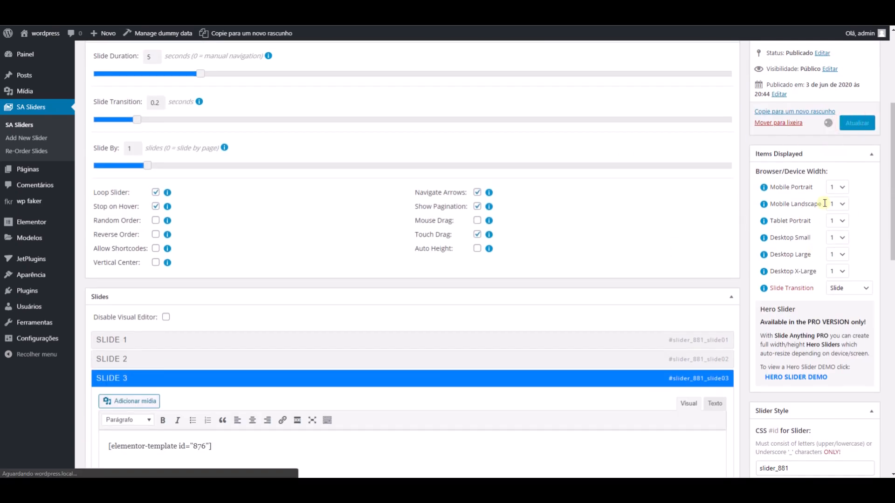
- Examine the slider's items displayed, padding, navigation, border and slide style settings
{"action": "scroll", "coordinate": [812, 257], "scroll_direction": "down", "scroll_amount": 11}
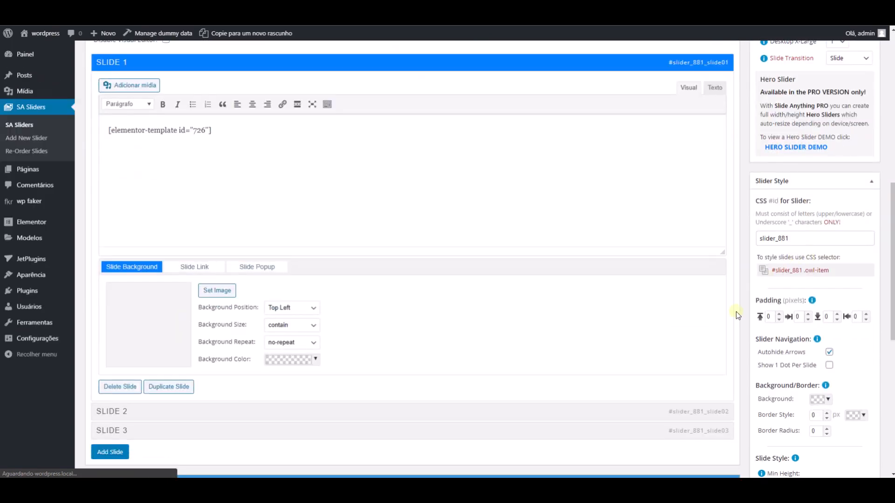
{"action": "scroll", "coordinate": [788, 227], "scroll_direction": "up", "scroll_amount": 3}
{"action": "scroll", "coordinate": [774, 237], "scroll_direction": "down", "scroll_amount": 3}
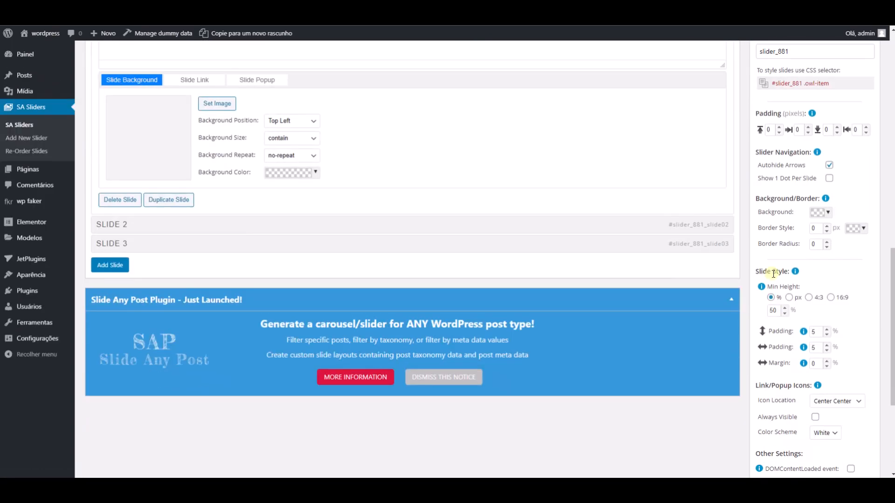
{"action": "scroll", "coordinate": [771, 241], "scroll_direction": "up", "scroll_amount": 10}
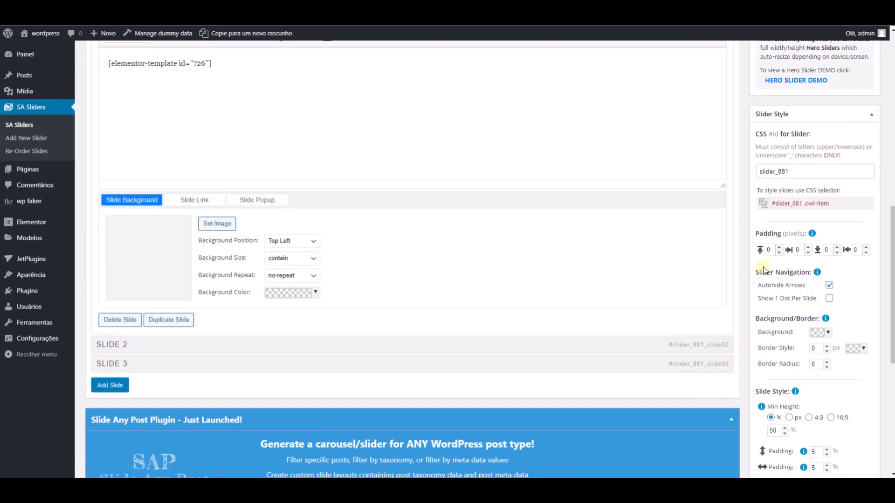
{"action": "scroll", "coordinate": [761, 191], "scroll_direction": "down", "scroll_amount": 11}
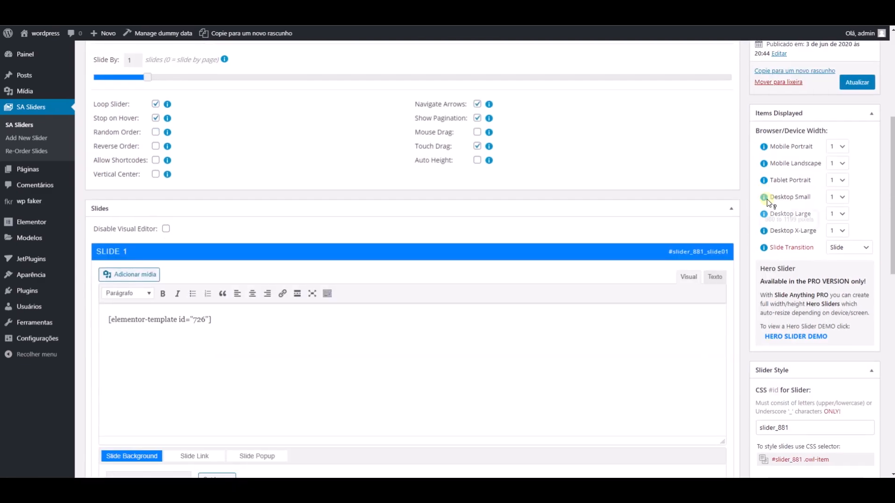
{"action": "scroll", "coordinate": [780, 285], "scroll_direction": "up", "scroll_amount": 6}
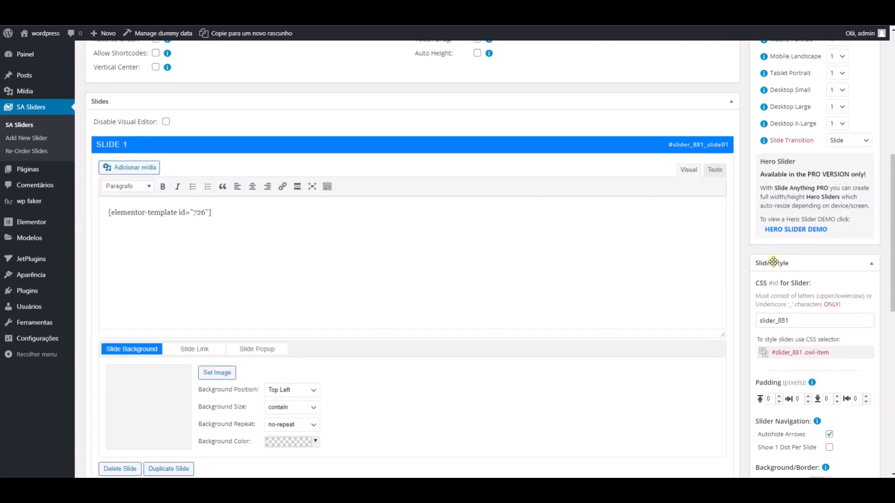
{"action": "scroll", "coordinate": [793, 242], "scroll_direction": "down", "scroll_amount": 9}
{"action": "scroll", "coordinate": [798, 195], "scroll_direction": "up", "scroll_amount": 7}
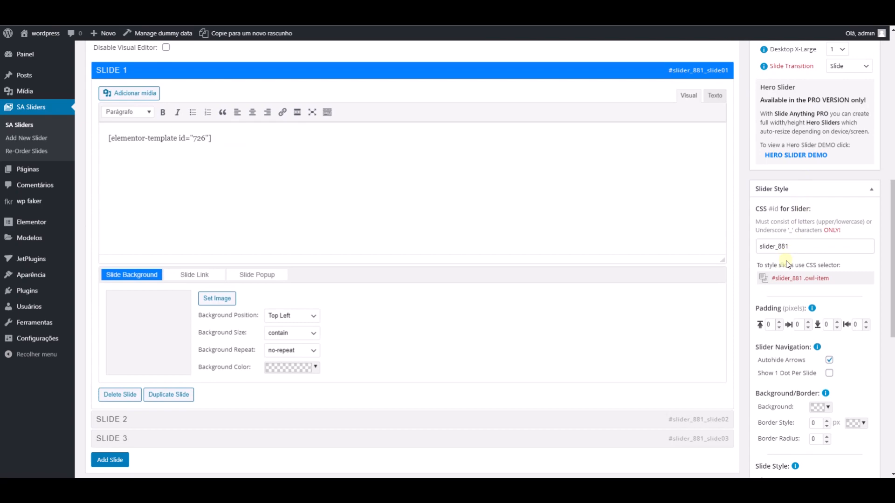
{"action": "scroll", "coordinate": [797, 308], "scroll_direction": "down", "scroll_amount": 2}
{"action": "scroll", "coordinate": [804, 315], "scroll_direction": "up", "scroll_amount": 9}
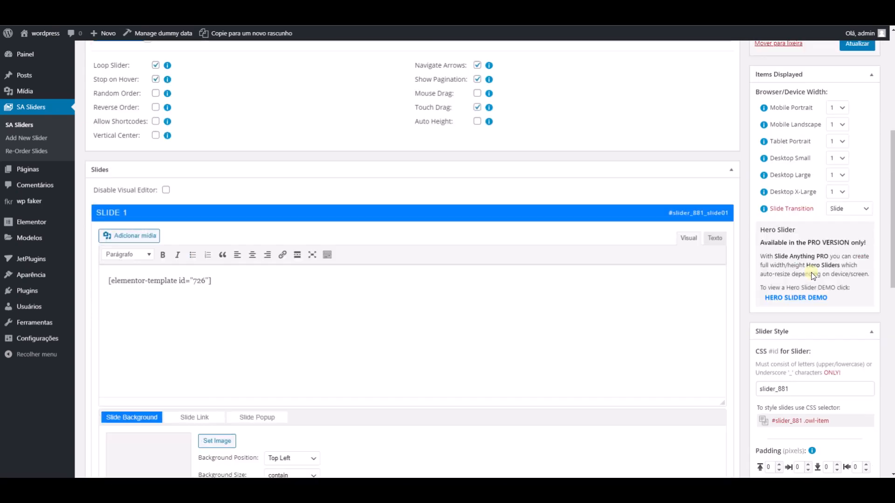
- Copy the Slide Anything slider's shortcode and locate the empty column below the four pet services in the Elementor page editor
{"action": "scroll", "coordinate": [767, 188], "scroll_direction": "up", "scroll_amount": 3}
{"action": "left_click", "coordinate": [785, 200]}
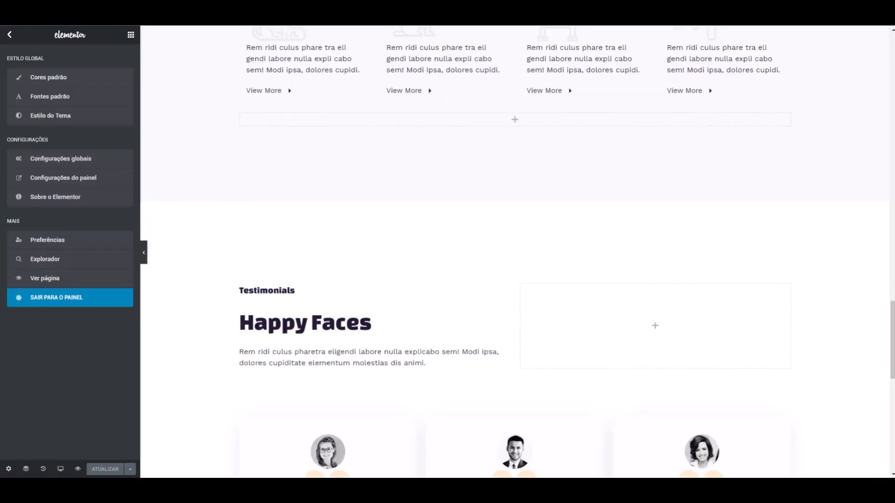
{"action": "scroll", "coordinate": [459, 130], "scroll_direction": "up", "scroll_amount": 16}
{"action": "scroll", "coordinate": [452, 144], "scroll_direction": "down", "scroll_amount": 9}
{"action": "scroll", "coordinate": [452, 144], "scroll_direction": "up", "scroll_amount": 10}
{"action": "scroll", "coordinate": [450, 146], "scroll_direction": "down", "scroll_amount": 13}
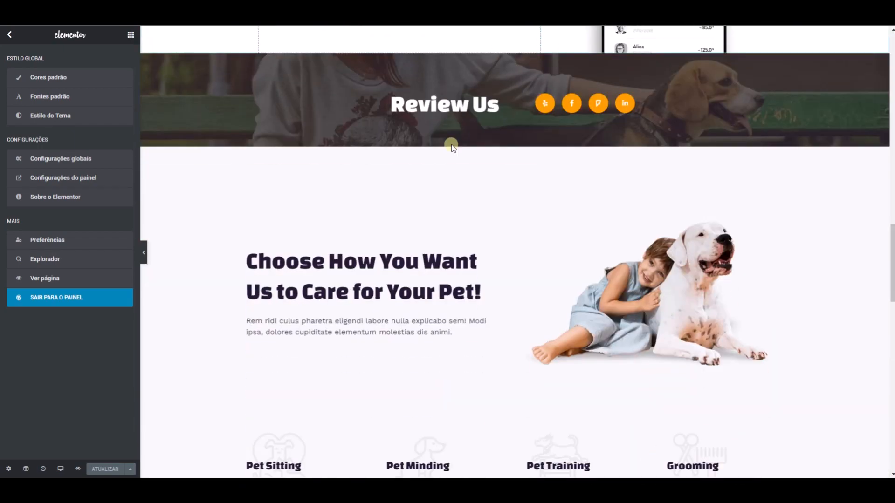
{"action": "scroll", "coordinate": [452, 145], "scroll_direction": "down", "scroll_amount": 6}
{"action": "scroll", "coordinate": [439, 126], "scroll_direction": "up", "scroll_amount": 1}
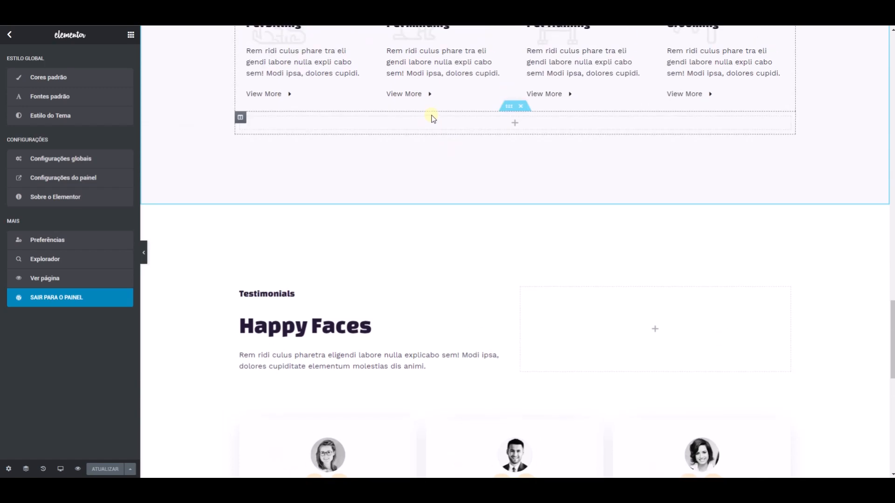
- Find the Shortcode widget and add it to the empty column below the pet services
{"action": "left_click", "coordinate": [416, 127]}
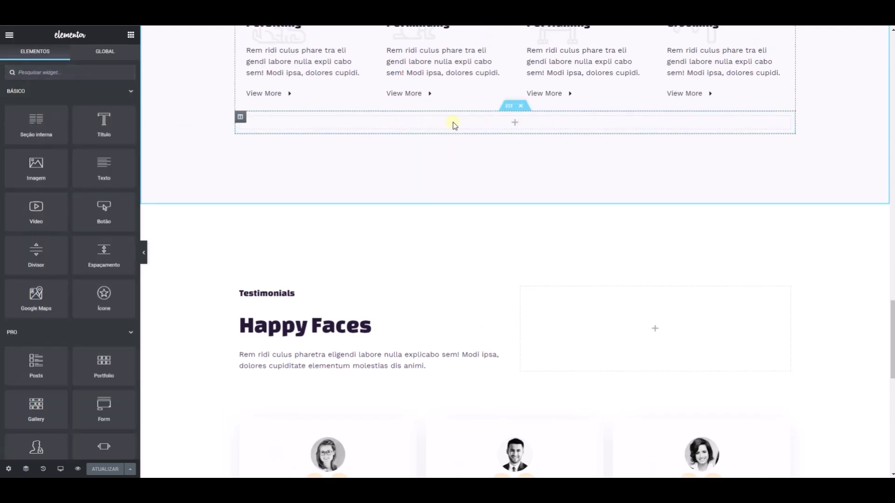
{"action": "left_click", "coordinate": [84, 73]}
{"action": "type", "text": "sho"}
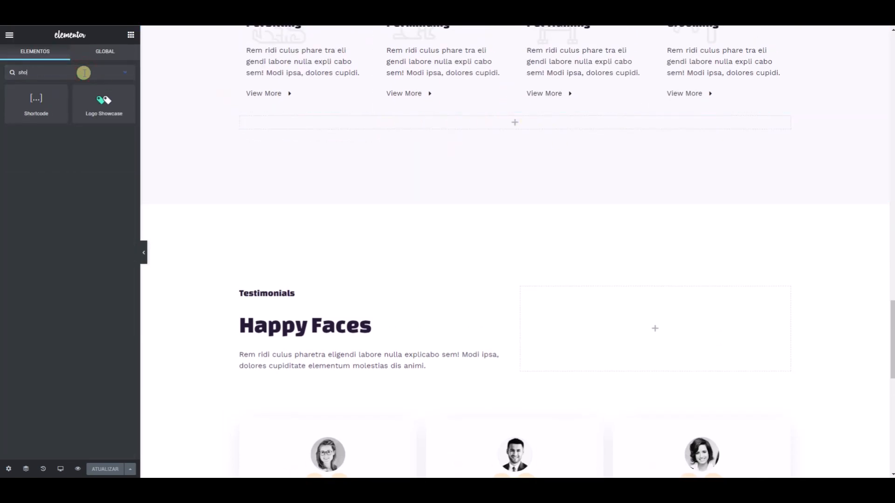
{"action": "left_click_drag", "start_coordinate": [45, 101], "coordinate": [314, 124]}
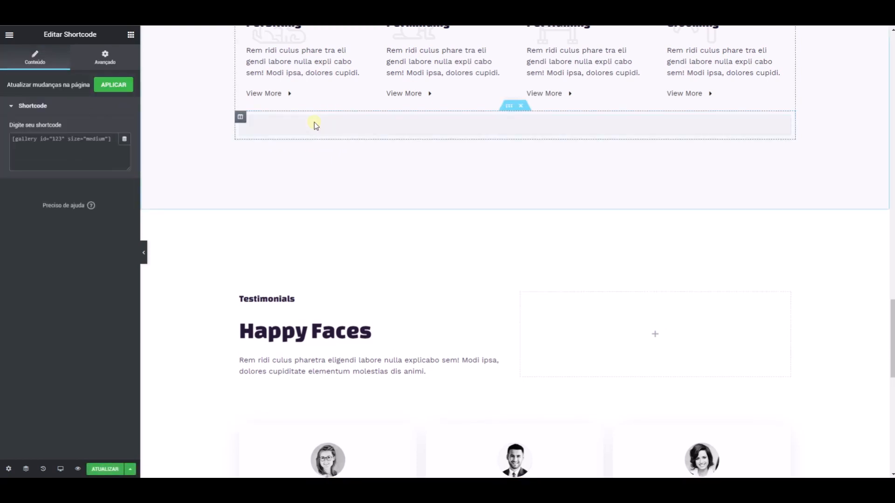
- Enter the shortcode [slide-anything id="881"] in the Shortcode widget and update the page
{"action": "left_click", "coordinate": [101, 149]}
{"action": "key", "text": "ctrl+v"}
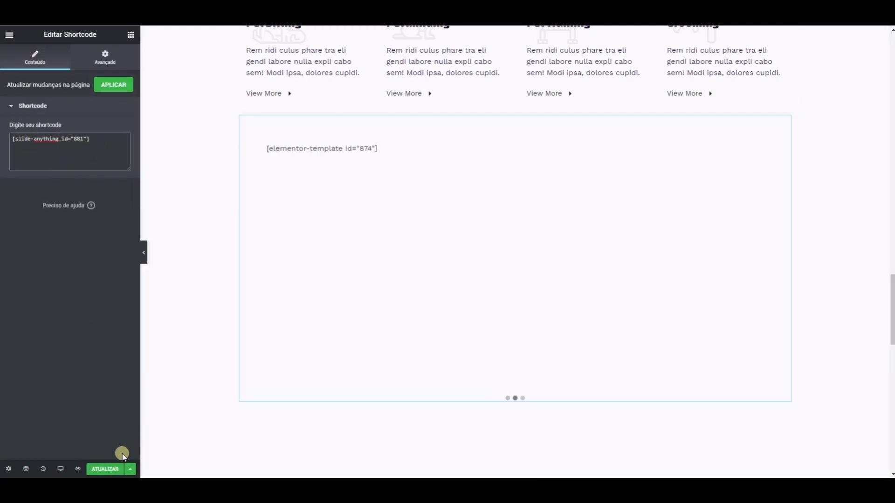
{"action": "left_click", "coordinate": [107, 468]}
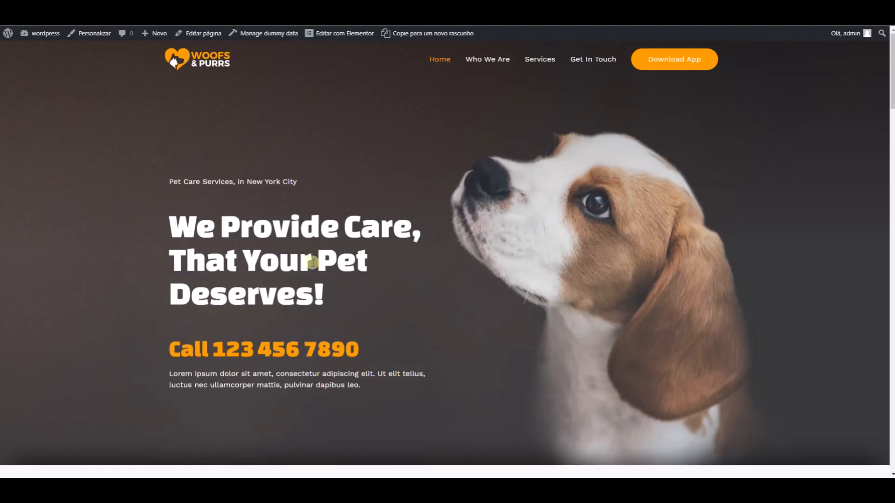
- Examine the slider on the live page by advancing repeatedly through its slides
{"action": "scroll", "coordinate": [315, 208], "scroll_direction": "down", "scroll_amount": 10}
{"action": "scroll", "coordinate": [315, 208], "scroll_direction": "down", "scroll_amount": 20}
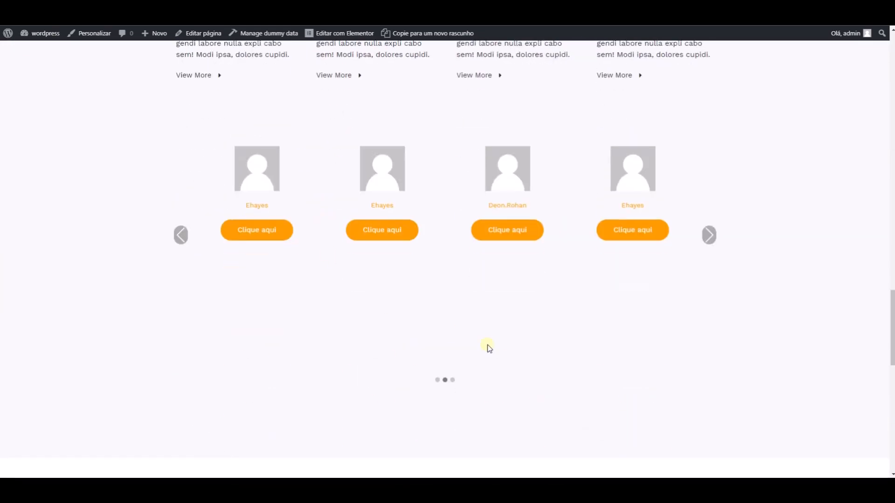
{"action": "left_click", "coordinate": [709, 239]}
{"action": "left_click", "coordinate": [709, 238]}
{"action": "left_click", "coordinate": [709, 238]}
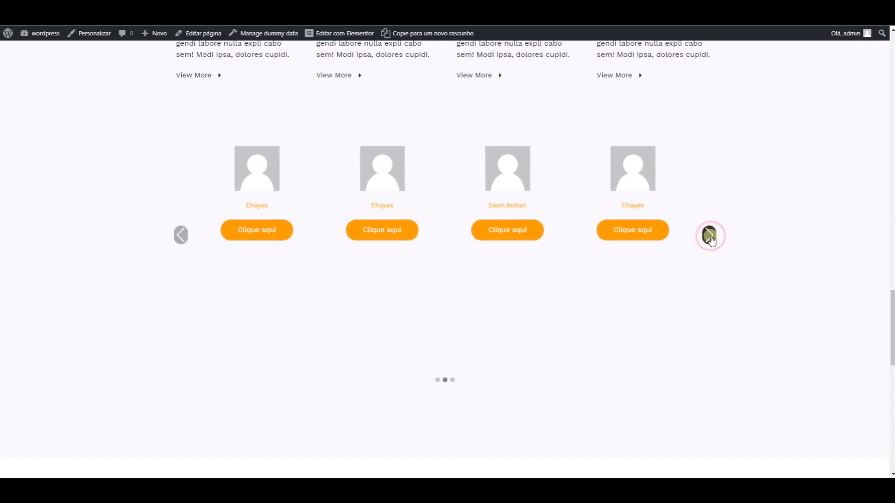
{"action": "left_click", "coordinate": [710, 238]}
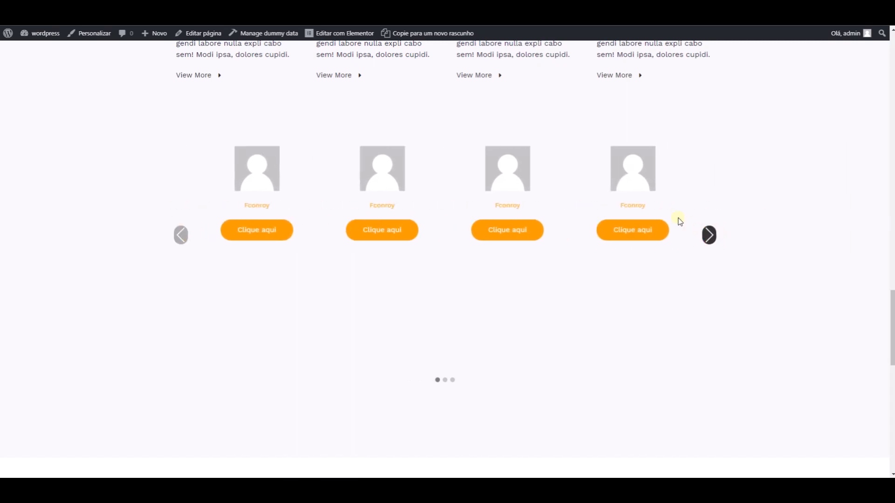
{"action": "left_click", "coordinate": [709, 242]}
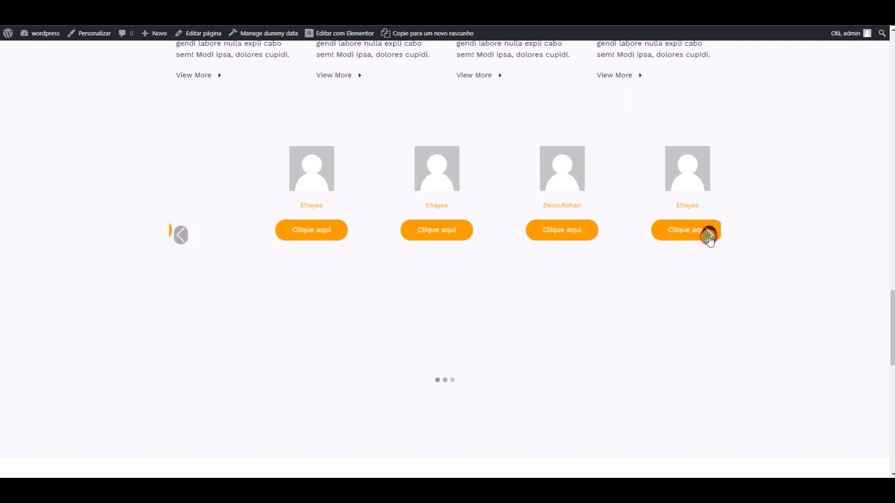
{"action": "left_click", "coordinate": [709, 239]}
{"action": "left_click", "coordinate": [709, 238]}
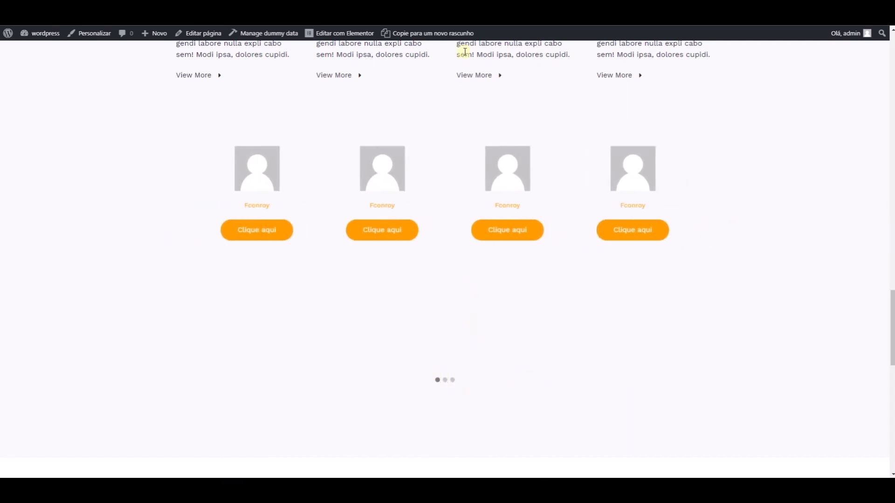
- In the slider's Slide Style settings, change the minimum height to a pixel value and update the slider
{"action": "key", "text": "ctrl+Tab"}
{"action": "scroll", "coordinate": [483, 274], "scroll_direction": "down", "scroll_amount": 15}
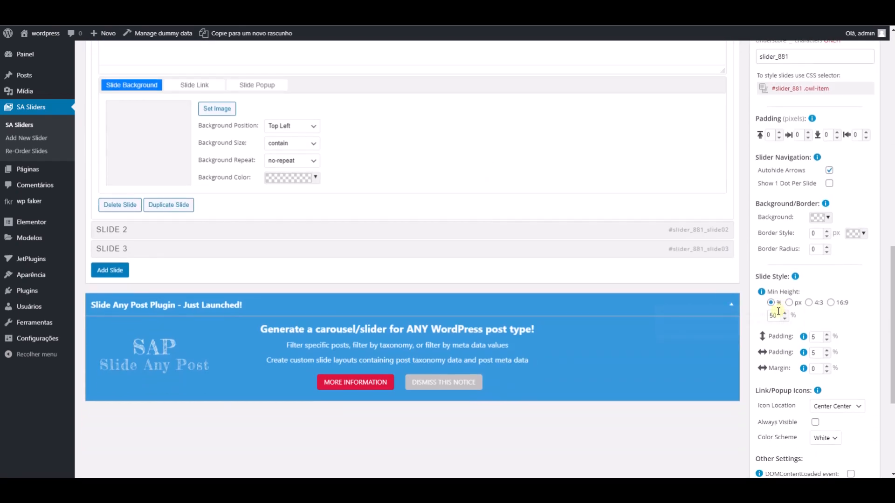
{"action": "left_click", "coordinate": [789, 303]}
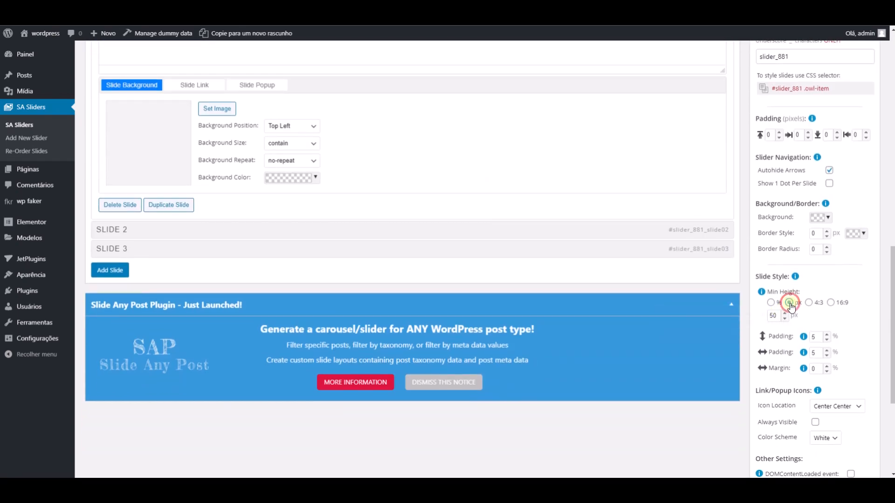
{"action": "left_click", "coordinate": [770, 316]}
{"action": "type", "text": "1"}
{"action": "scroll", "coordinate": [819, 274], "scroll_direction": "up", "scroll_amount": 7}
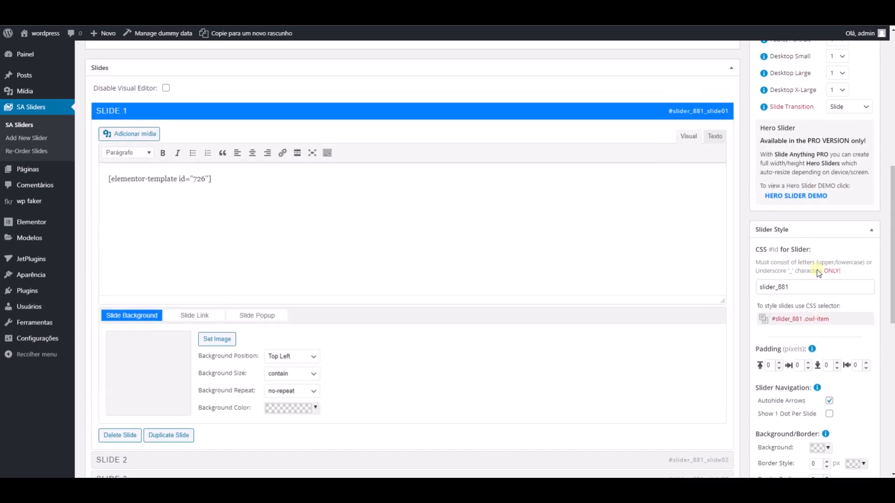
{"action": "scroll", "coordinate": [819, 274], "scroll_direction": "up", "scroll_amount": 2}
{"action": "left_click", "coordinate": [855, 117]}
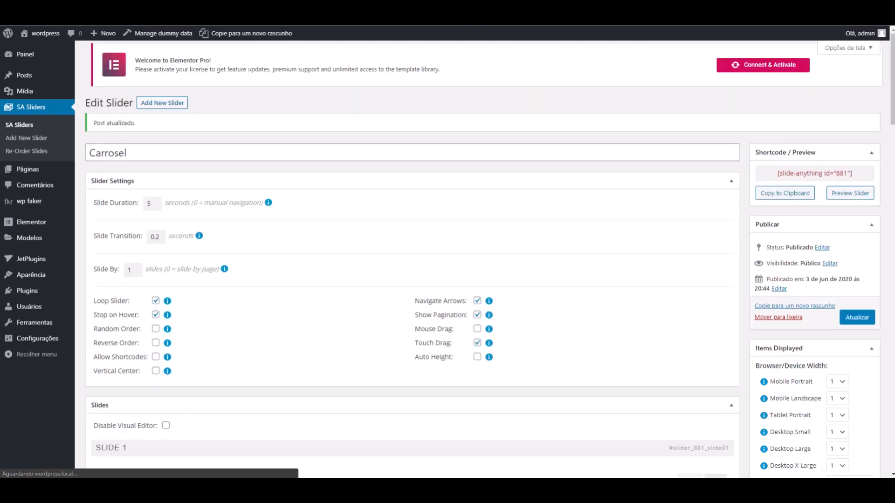
- Open the carrosel template from the template list for editing with Elementor
{"action": "left_click", "coordinate": [480, 9]}
{"action": "mouse_move", "coordinate": [549, 183]}
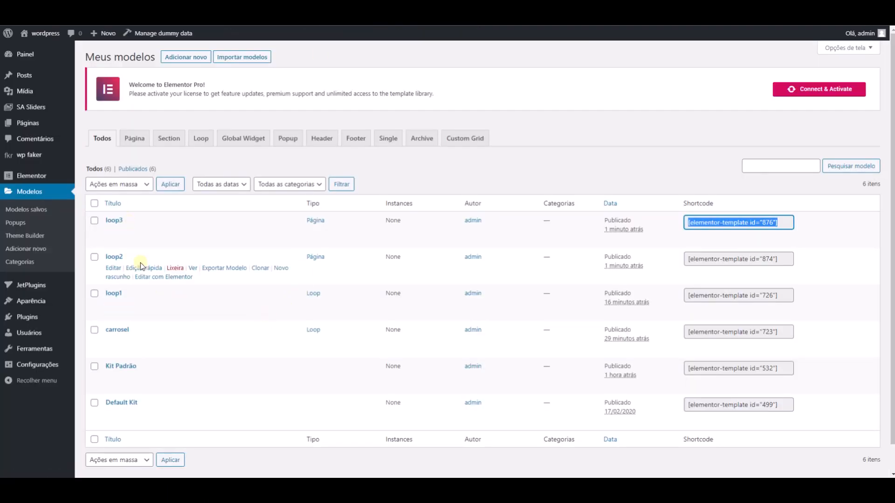
{"action": "left_click", "coordinate": [154, 350]}
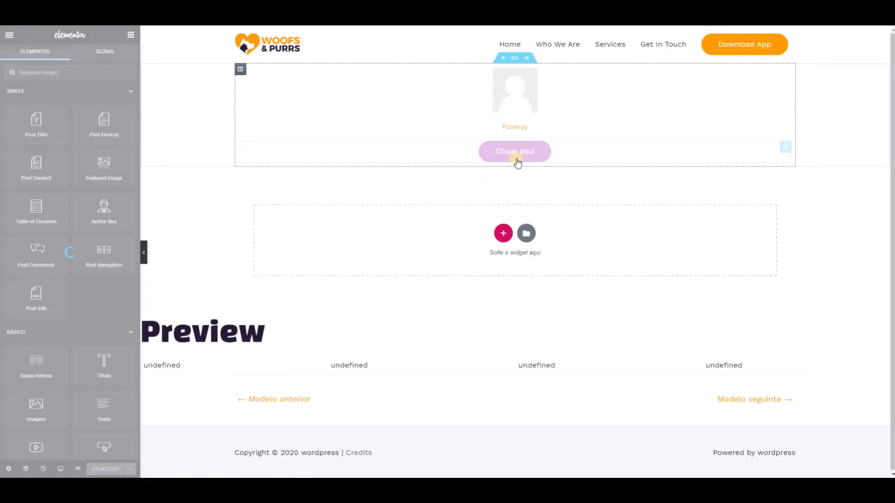
- Set the normal background colour of the "Clique aqui" button to red
{"action": "left_click", "coordinate": [784, 147]}
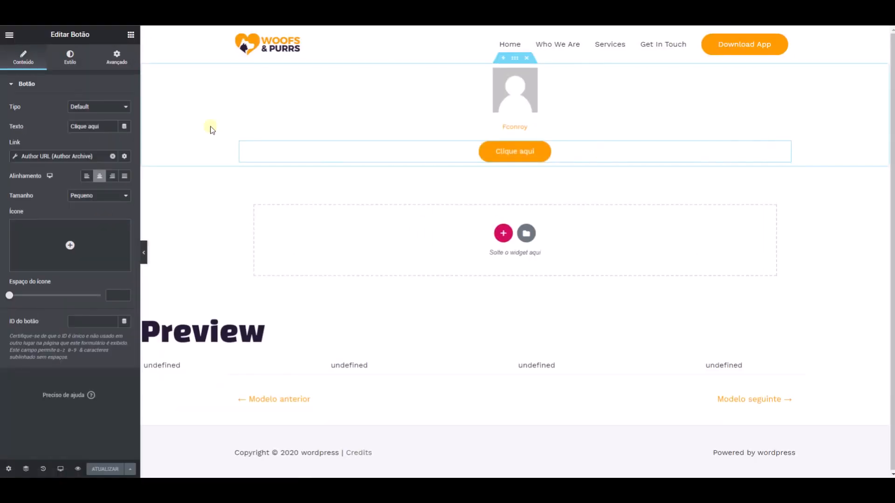
{"action": "left_click", "coordinate": [80, 65]}
{"action": "left_click", "coordinate": [112, 185]}
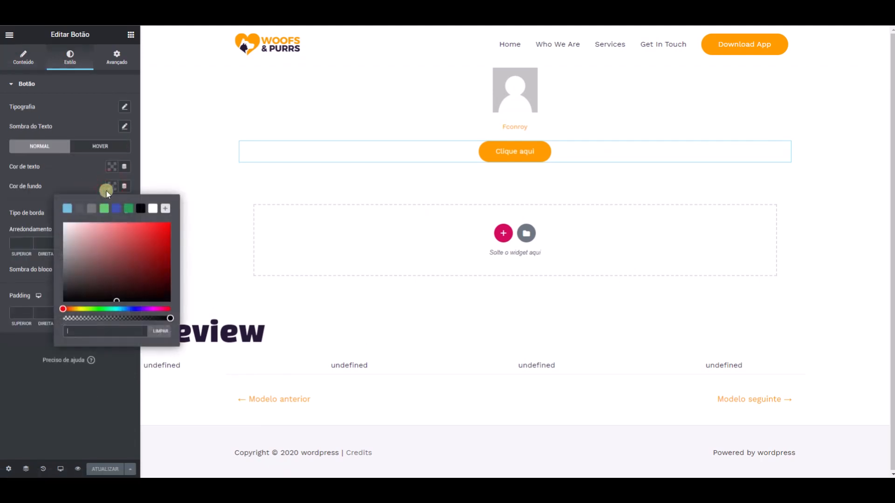
{"action": "left_click_drag", "start_coordinate": [144, 240], "coordinate": [167, 234]}
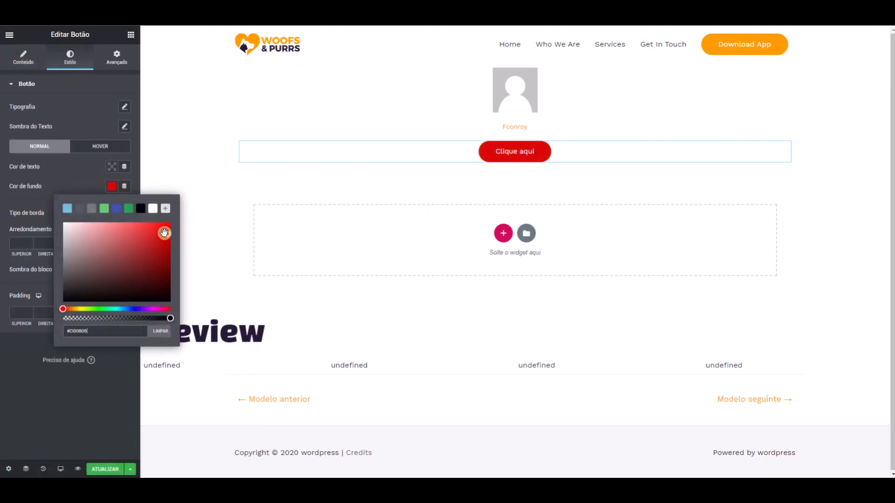
{"action": "left_click", "coordinate": [81, 181]}
- Set the hover background colour of the "Clique aqui" button to green #23A455
{"action": "left_click", "coordinate": [100, 146]}
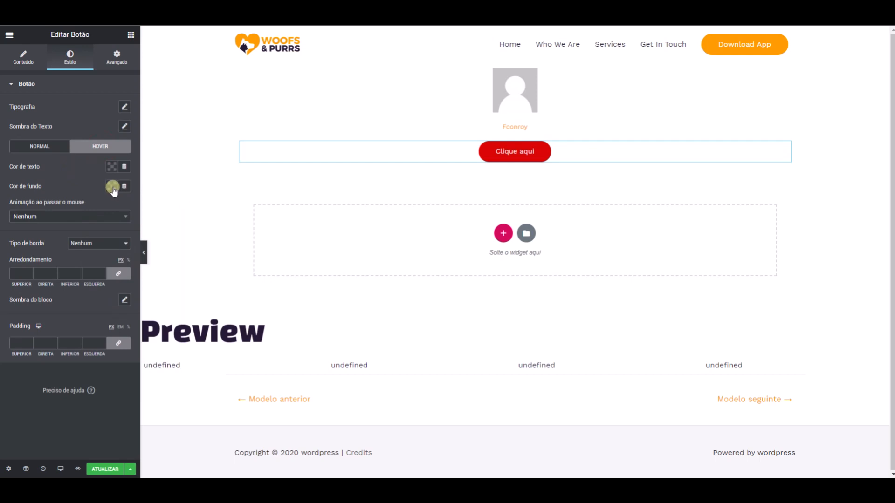
{"action": "left_click", "coordinate": [112, 186]}
{"action": "left_click", "coordinate": [129, 209]}
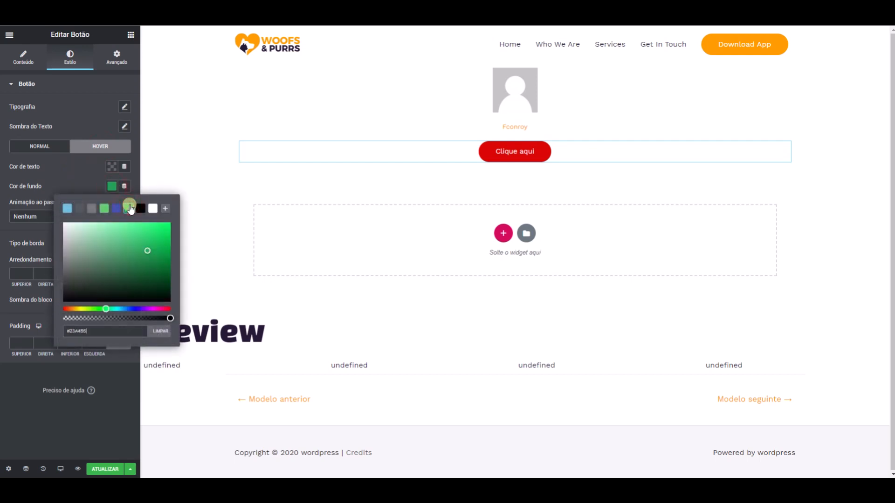
{"action": "left_click", "coordinate": [90, 183]}
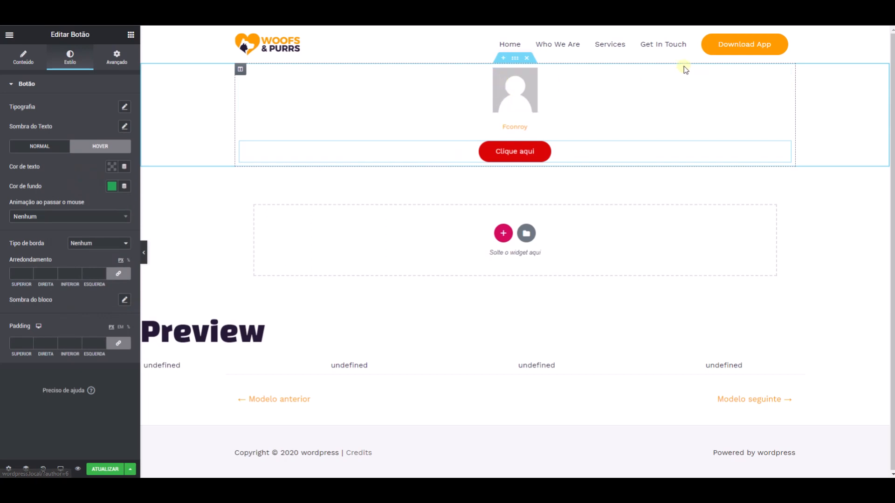
- Round the author profile picture by setting its corner radius to 50 on all sides
{"action": "left_click", "coordinate": [784, 74]}
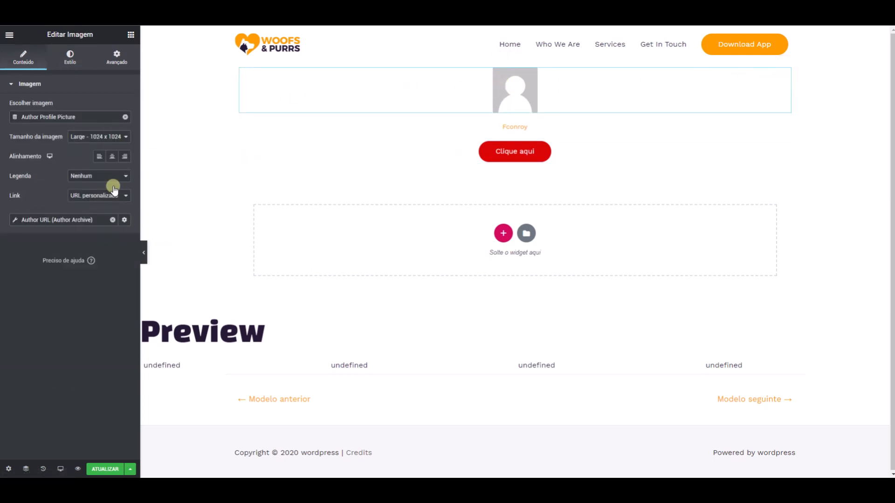
{"action": "left_click", "coordinate": [70, 58]}
{"action": "left_click", "coordinate": [19, 309]}
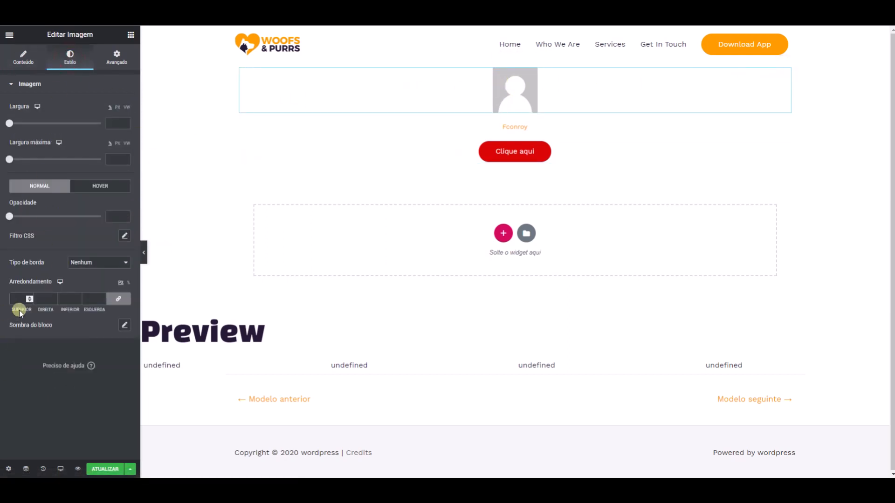
{"action": "type", "text": "50"}
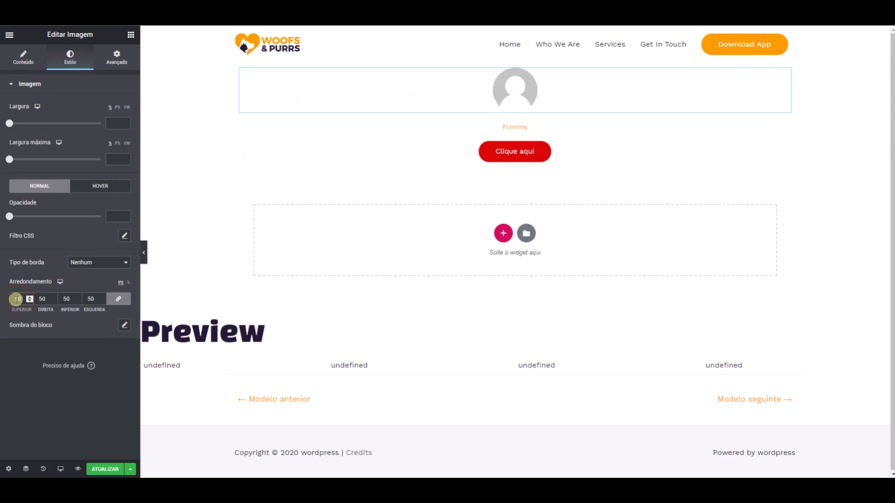
- Give the author profile picture a solid border with a width of 1 on all sides
{"action": "left_click", "coordinate": [98, 262]}
{"action": "left_click", "coordinate": [79, 282]}
{"action": "left_click", "coordinate": [101, 311]}
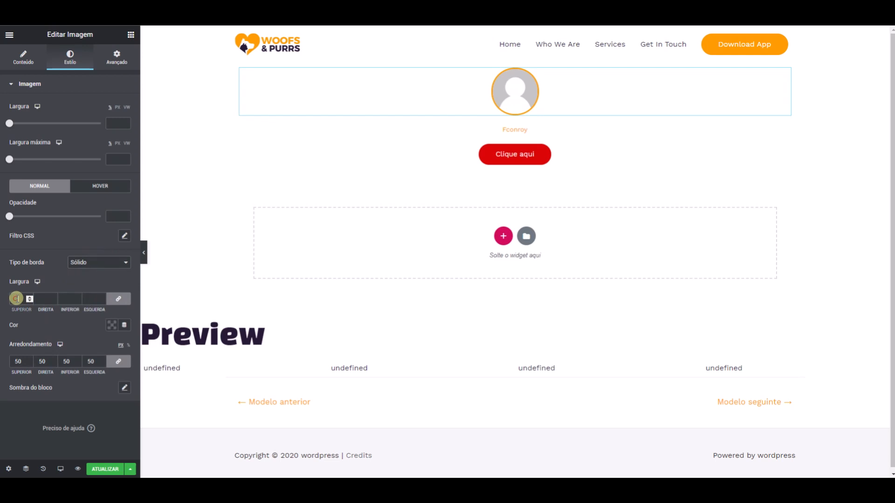
{"action": "type", "text": "1"}
{"action": "left_click", "coordinate": [112, 325]}
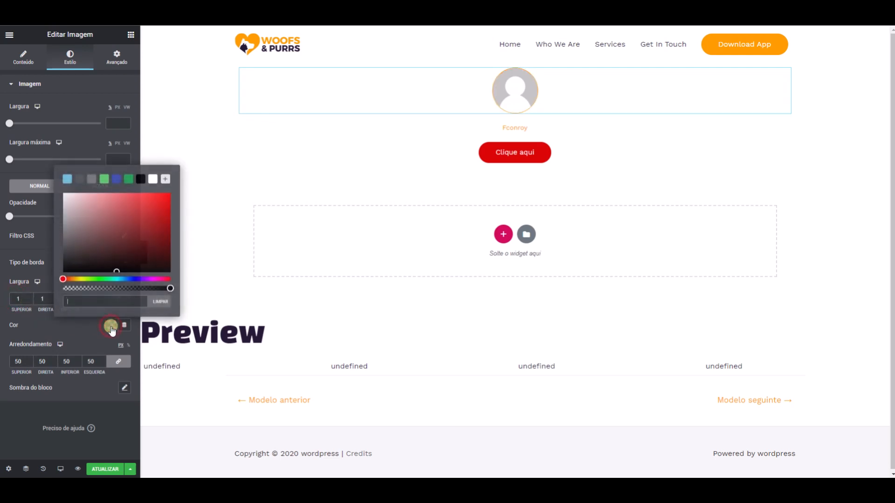
{"action": "left_click", "coordinate": [39, 320]}
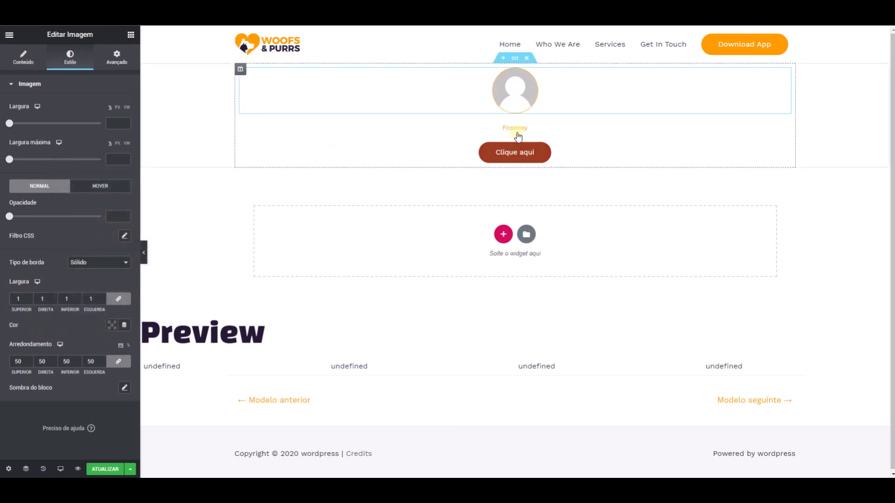
- Set the border colour of the author profile picture to green #23A455
{"action": "left_click", "coordinate": [113, 326]}
{"action": "left_click", "coordinate": [152, 214]}
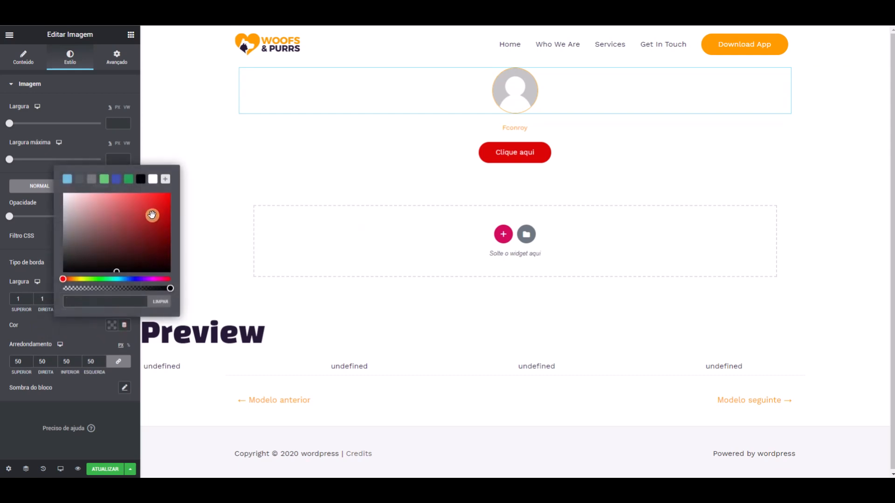
{"action": "left_click_drag", "start_coordinate": [152, 213], "coordinate": [158, 205]}
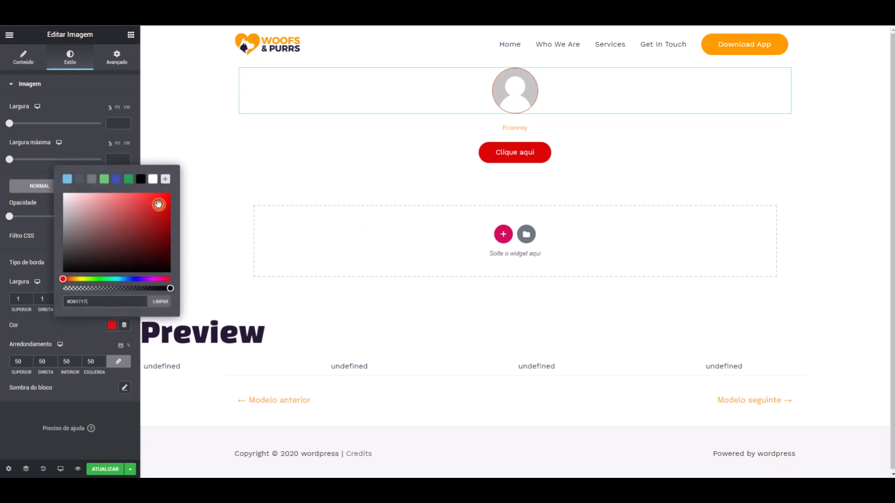
{"action": "left_click", "coordinate": [127, 179]}
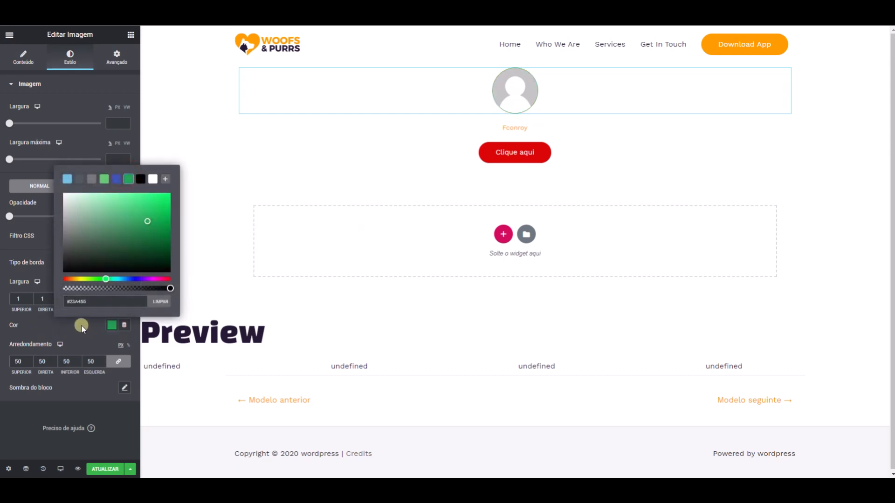
- Set the picture's border width to 2 on all sides and update the template without adding a display condition
{"action": "left_click", "coordinate": [21, 299]}
{"action": "left_click_drag", "start_coordinate": [21, 299], "coordinate": [17, 300]}
{"action": "type", "text": "2"}
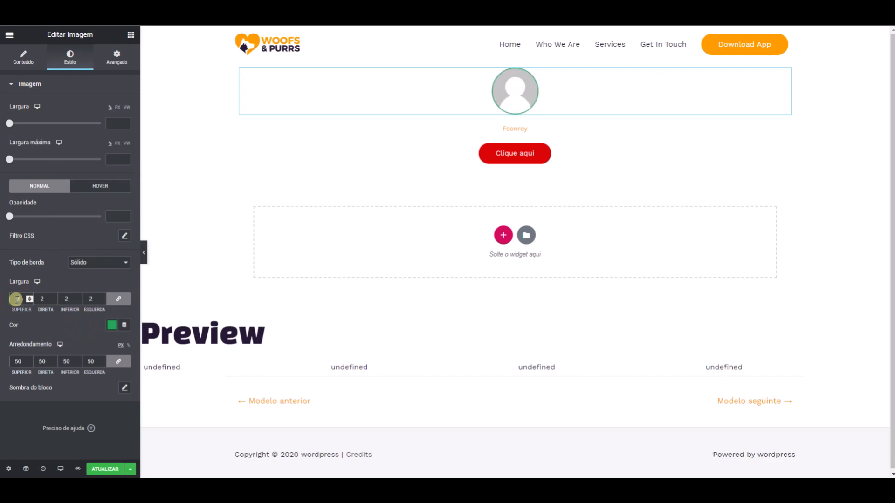
{"action": "left_click", "coordinate": [99, 469]}
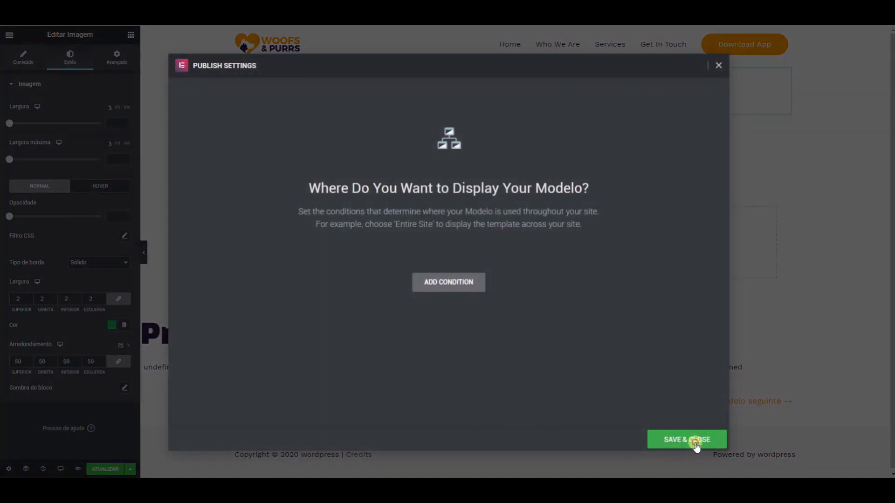
{"action": "left_click", "coordinate": [680, 444]}
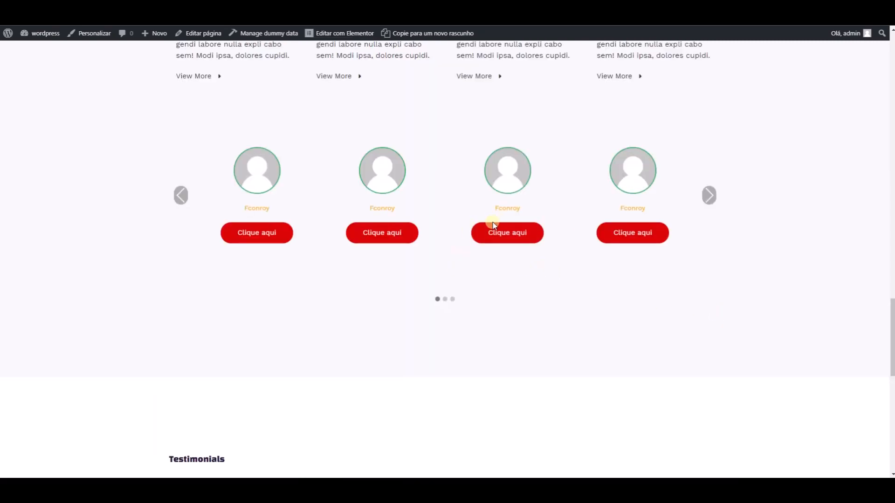
- Advance the author carousel on the live page to check the bordered profile pictures across its slides
{"action": "left_click", "coordinate": [710, 195]}
{"action": "left_click", "coordinate": [710, 195]}
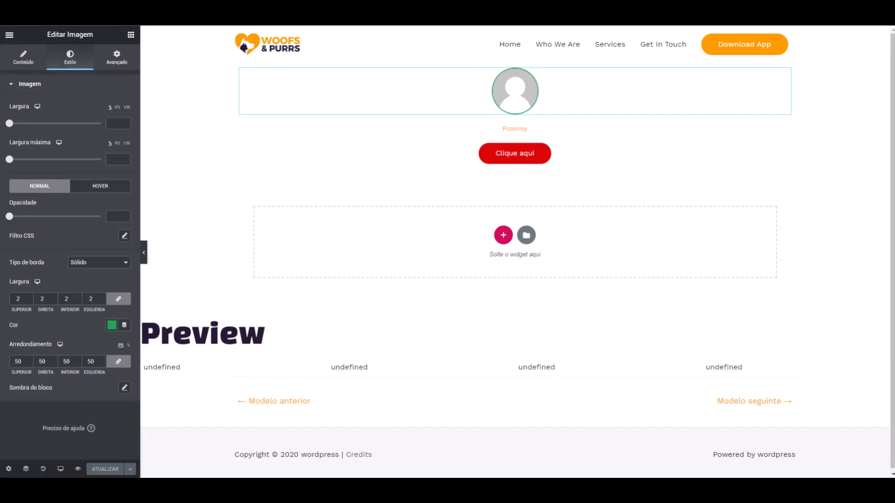
- Add a Share Buttons widget below the "Clique aqui" button in the item template and centre its alignment
{"action": "left_click", "coordinate": [131, 35]}
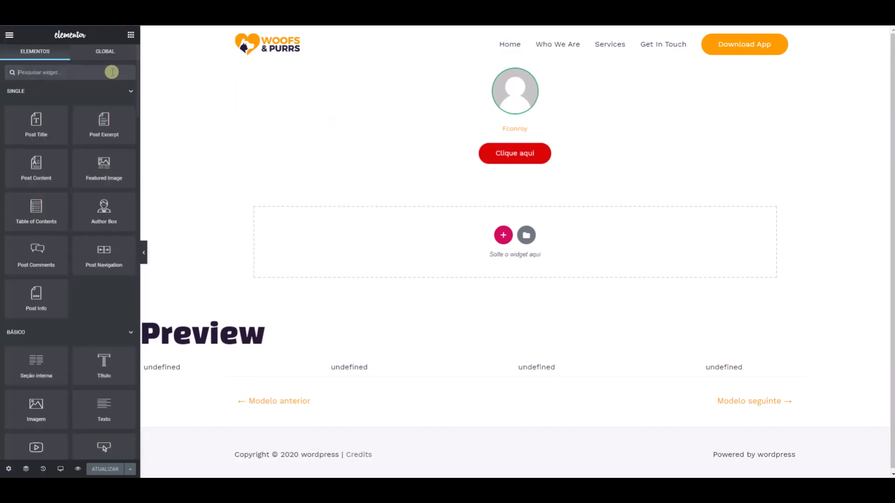
{"action": "type", "text": "sh"}
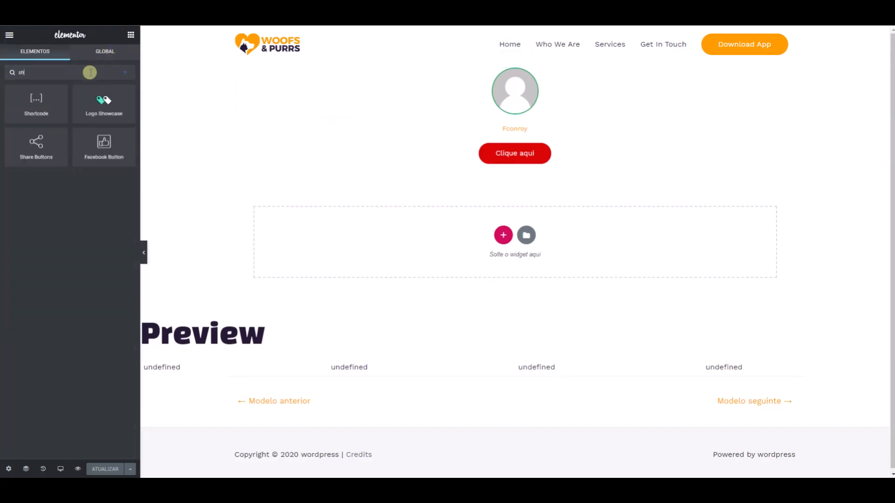
{"action": "left_click_drag", "start_coordinate": [37, 144], "coordinate": [530, 154]}
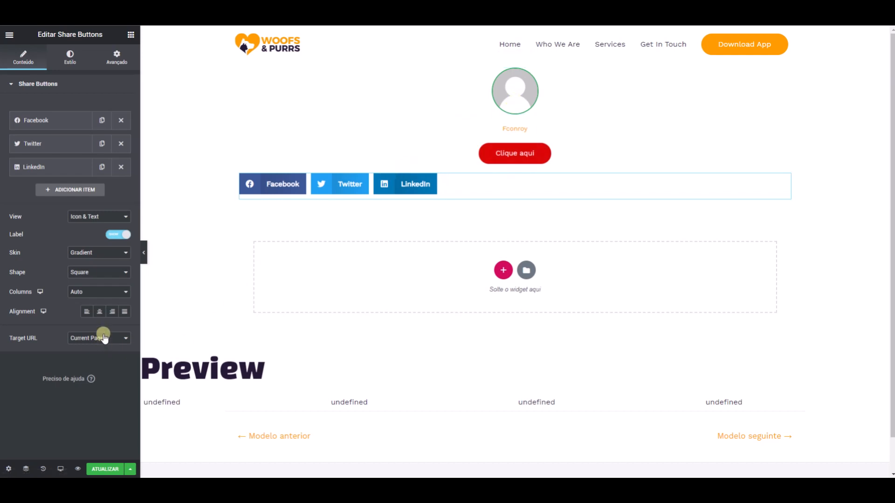
{"action": "left_click", "coordinate": [100, 312]}
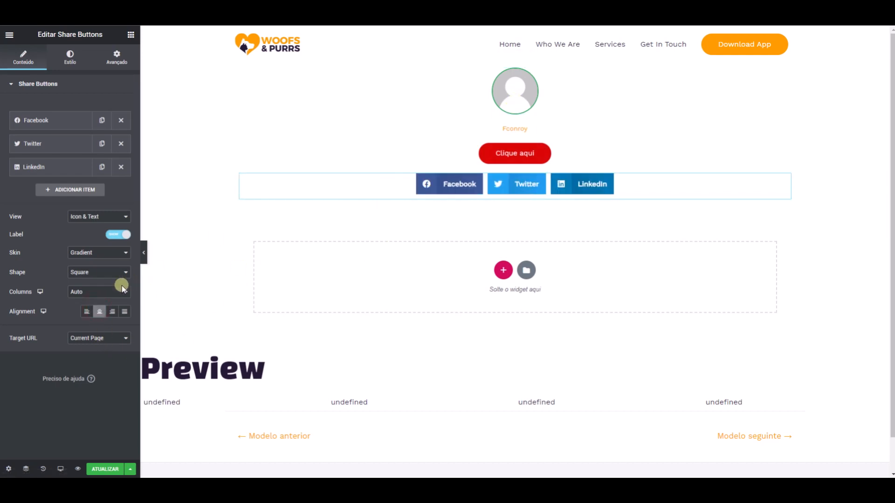
- Show the share buttons as icons only in a circle shape, and update the template without adding a display condition
{"action": "left_click", "coordinate": [74, 216]}
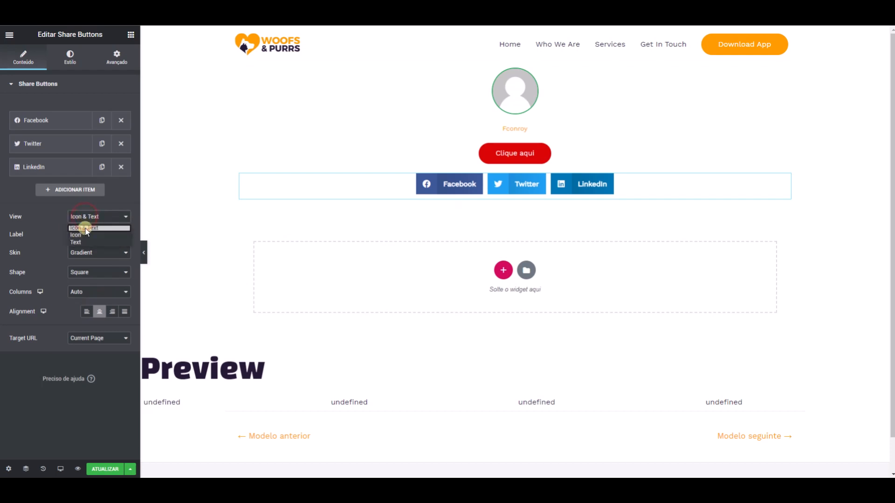
{"action": "left_click", "coordinate": [83, 237]}
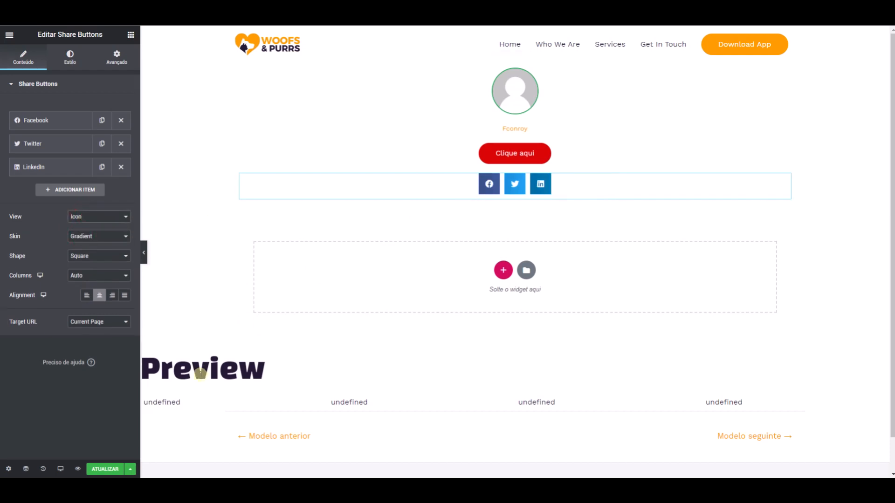
{"action": "left_click", "coordinate": [88, 259]}
{"action": "left_click", "coordinate": [85, 278]}
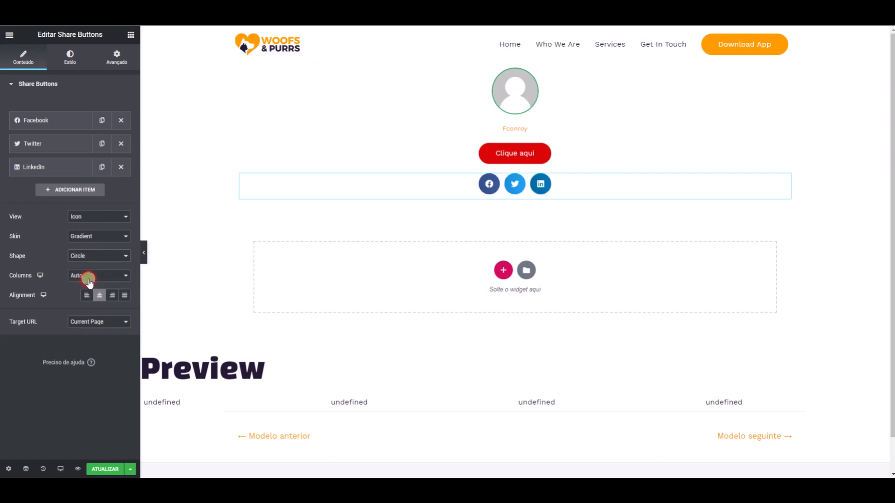
{"action": "left_click", "coordinate": [98, 469]}
{"action": "left_click", "coordinate": [703, 443]}
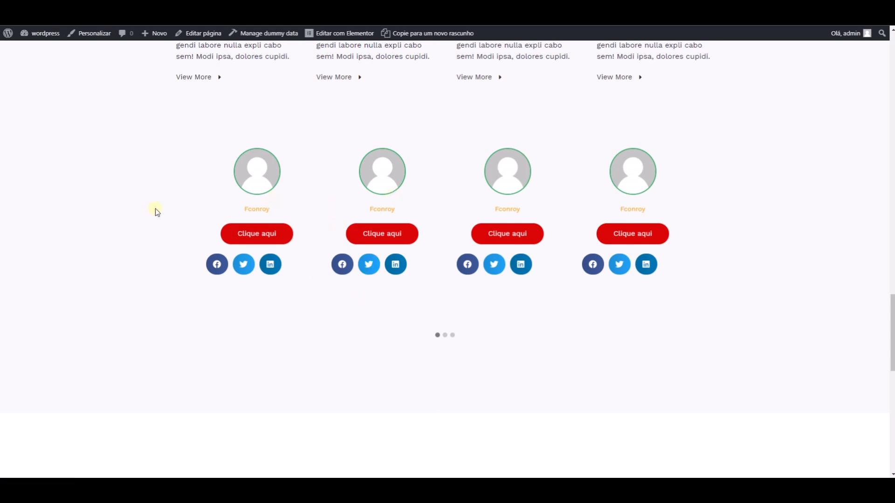
- Browse the author carousel on the live page in both directions and try the first item's "Clique aqui" button
{"action": "left_click", "coordinate": [180, 213]}
{"action": "left_click", "coordinate": [181, 214]}
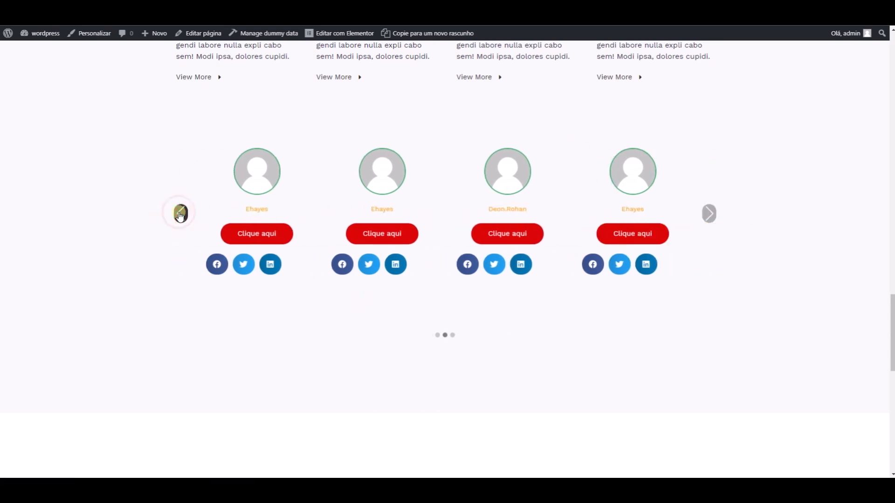
{"action": "left_click", "coordinate": [709, 214]}
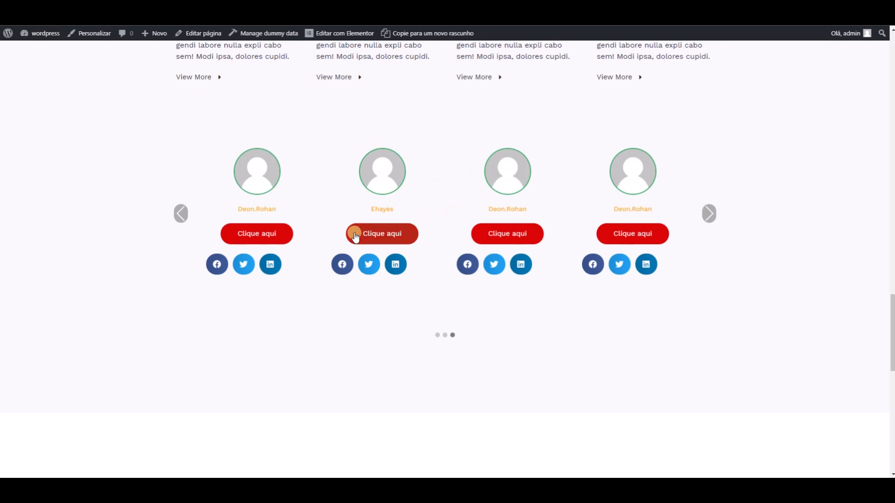
{"action": "left_click", "coordinate": [256, 234]}
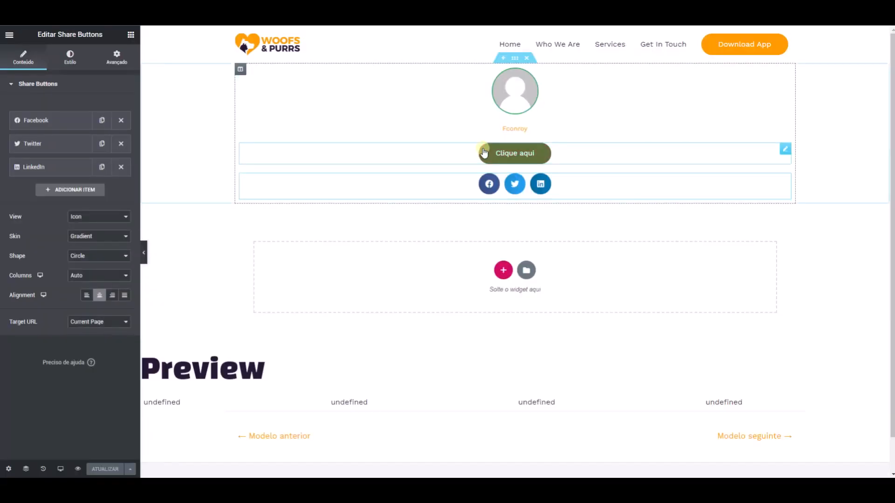